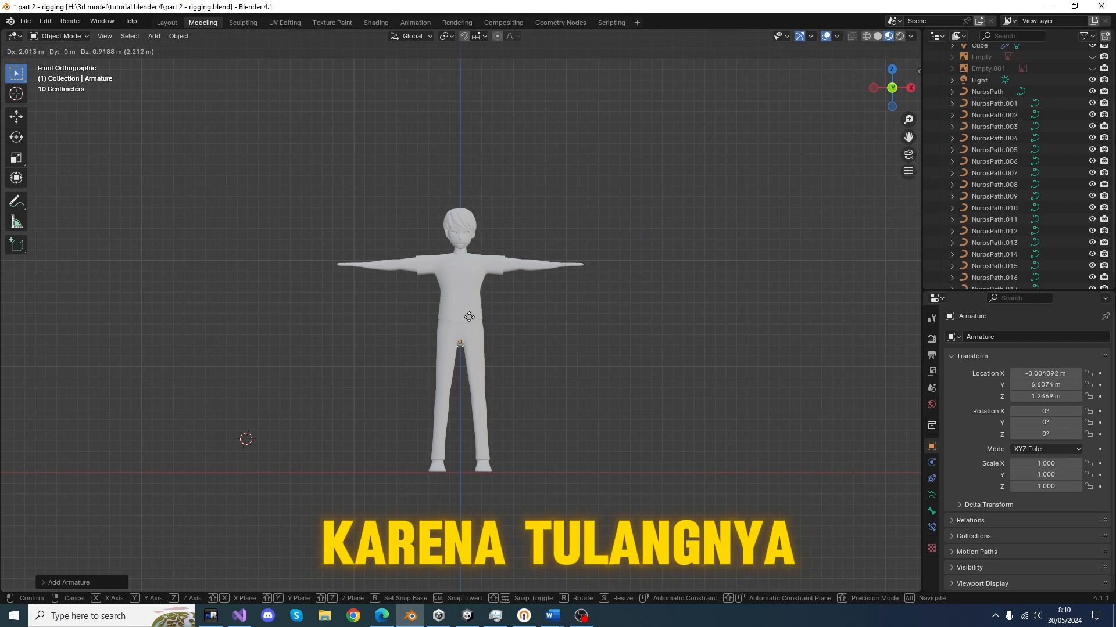
Place the armature at the character's crotch and set its viewport display to In Front.
left_click(469, 316)
scroll(469, 317, "up", 5)
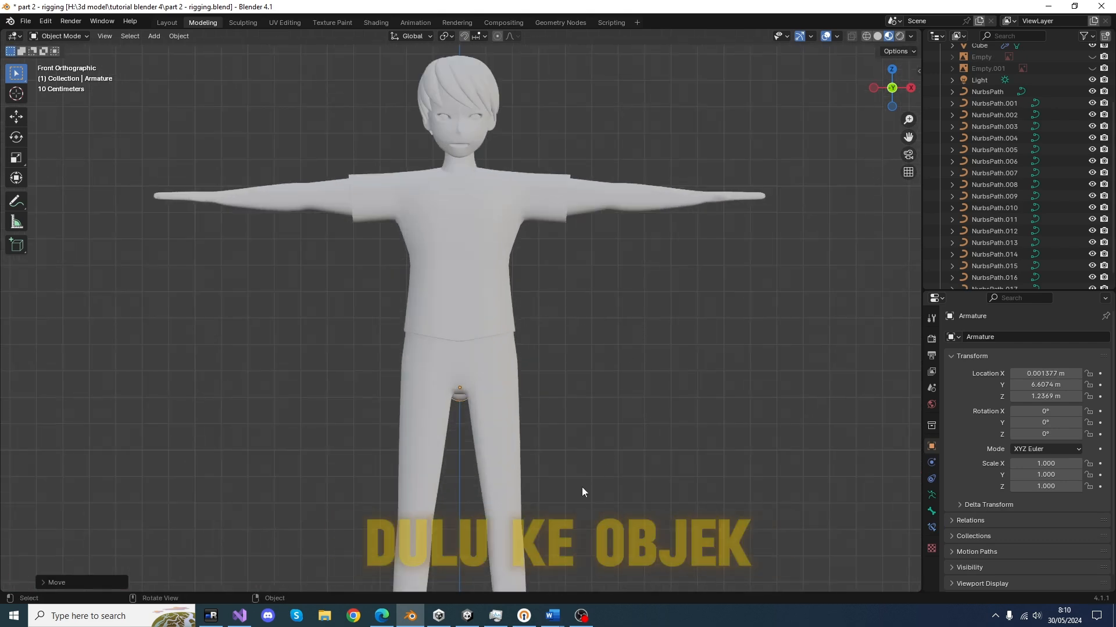
left_click(932, 496)
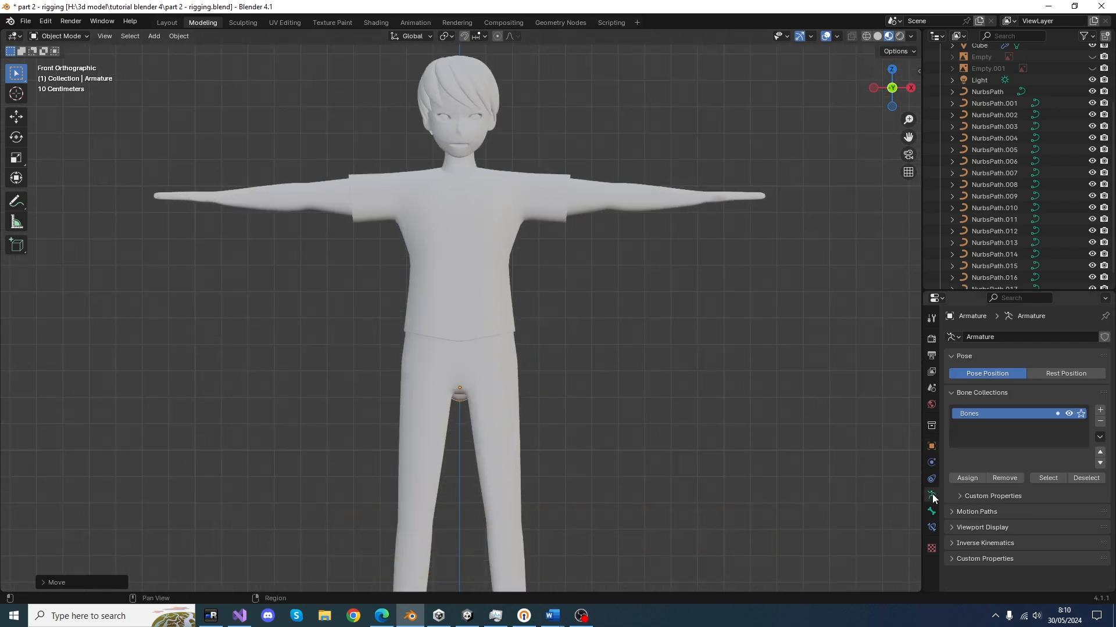
left_click(951, 527)
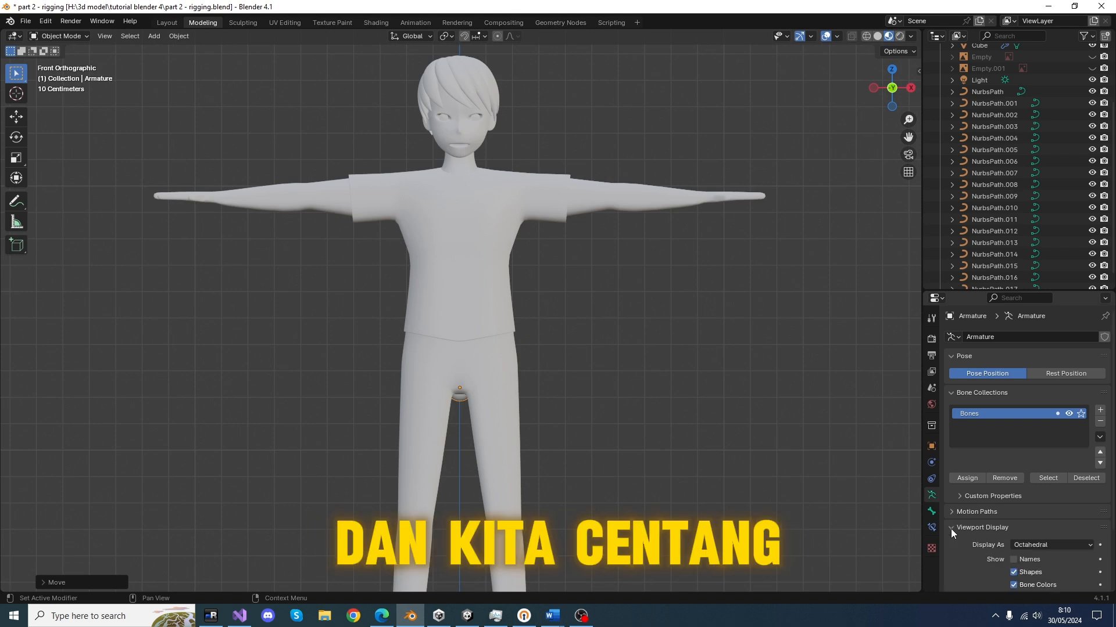
scroll(951, 528, "down", 3)
left_click(1013, 527)
scroll(488, 221, "up", 5)
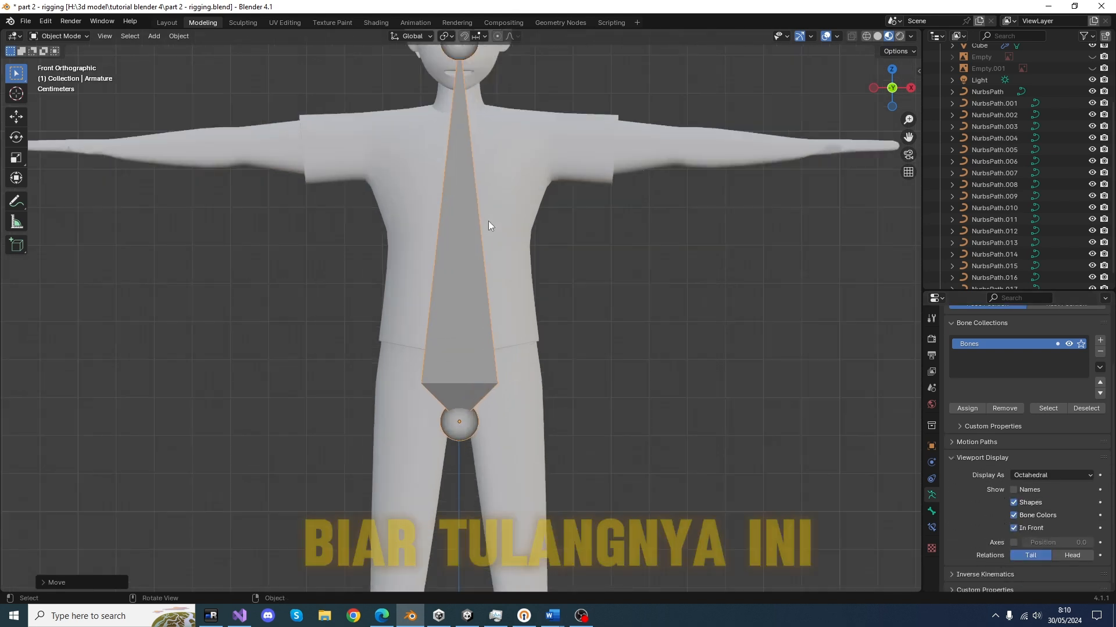
scroll(467, 329, "down", 4)
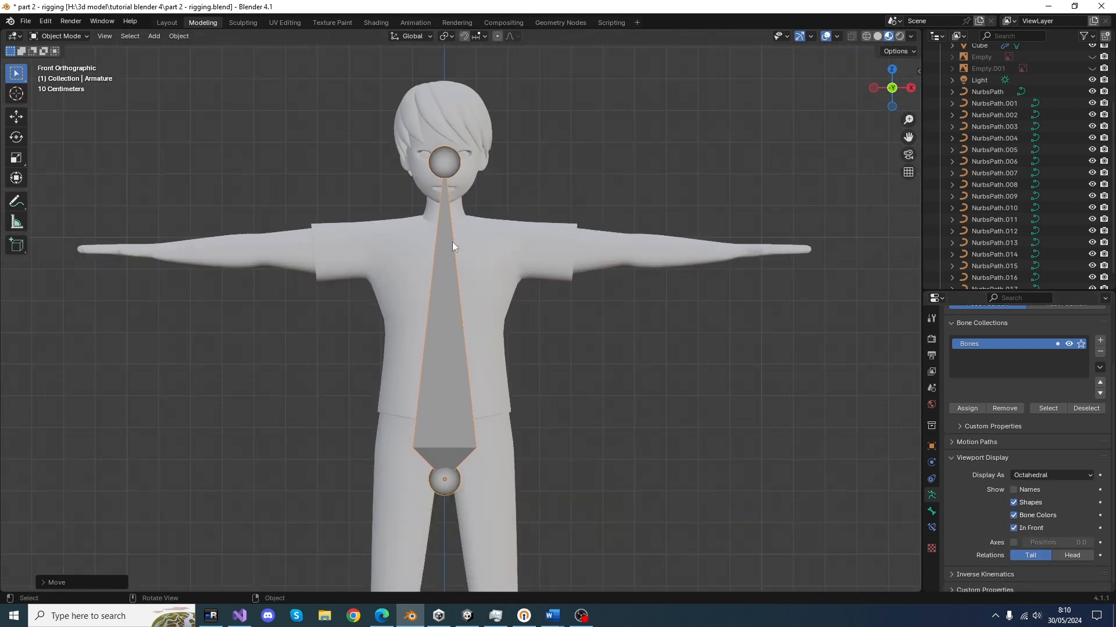
In Edit Mode, lower the bone's tip about 0.83 m along the Z axis to the character's waist.
key("Tab")
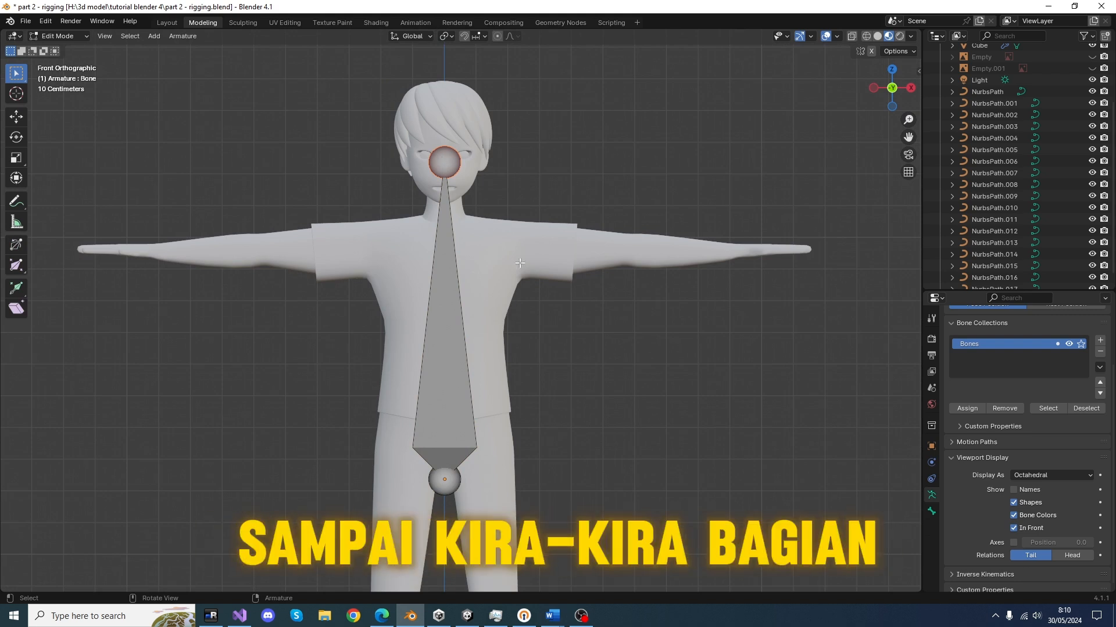
key("g")
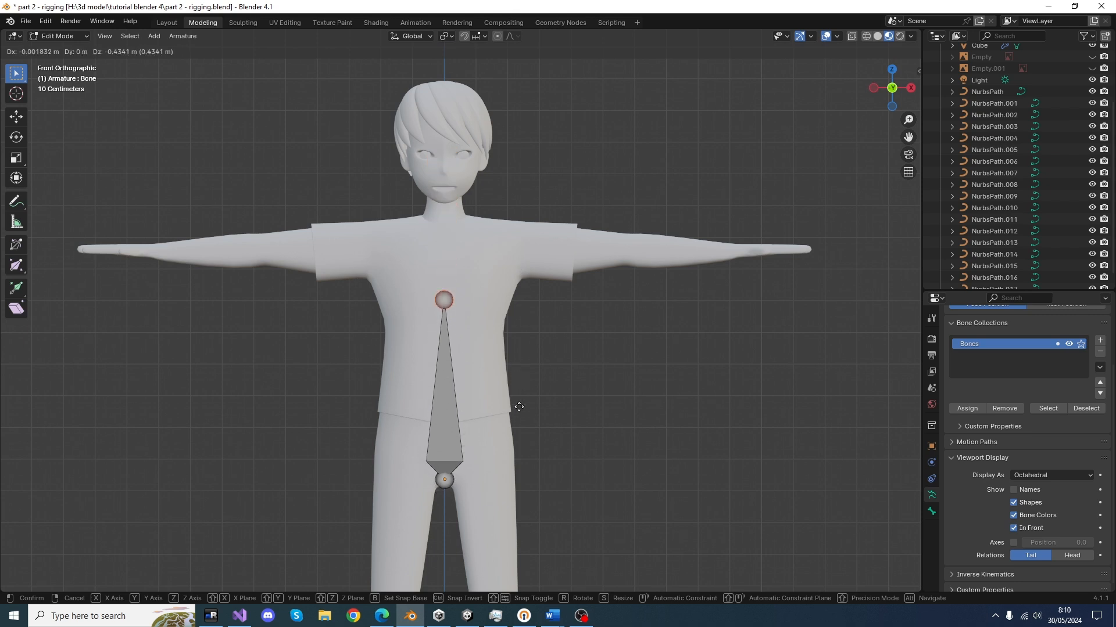
key("z")
left_click(522, 527)
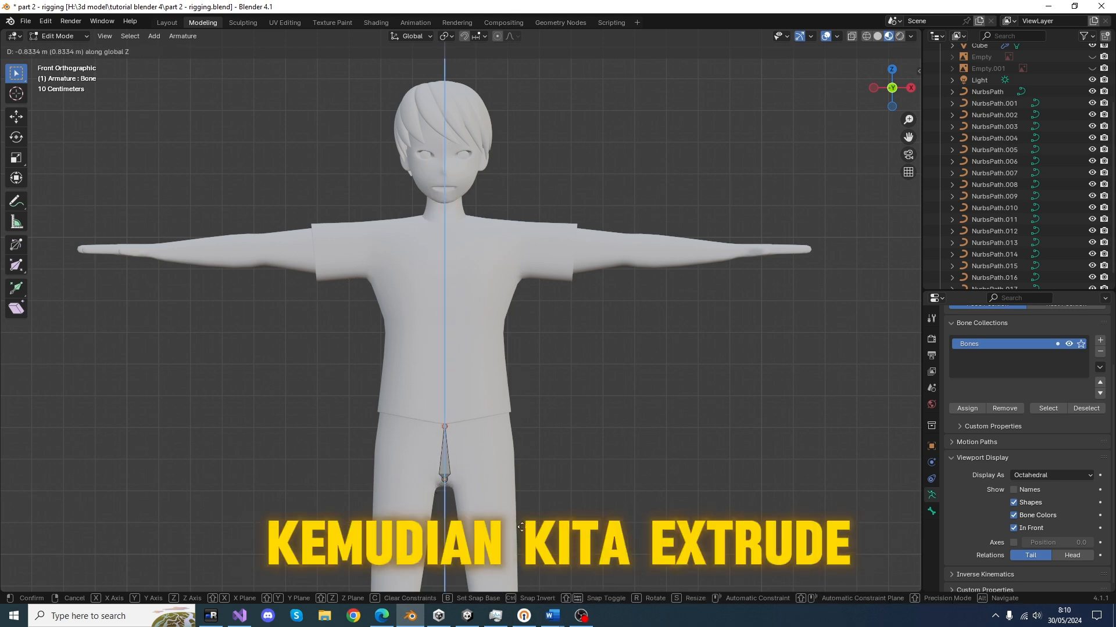
Extrude two bones straight up from the waist joint, about 0.28 m for the stomach and about 0.36 m for the chest.
left_click(446, 425)
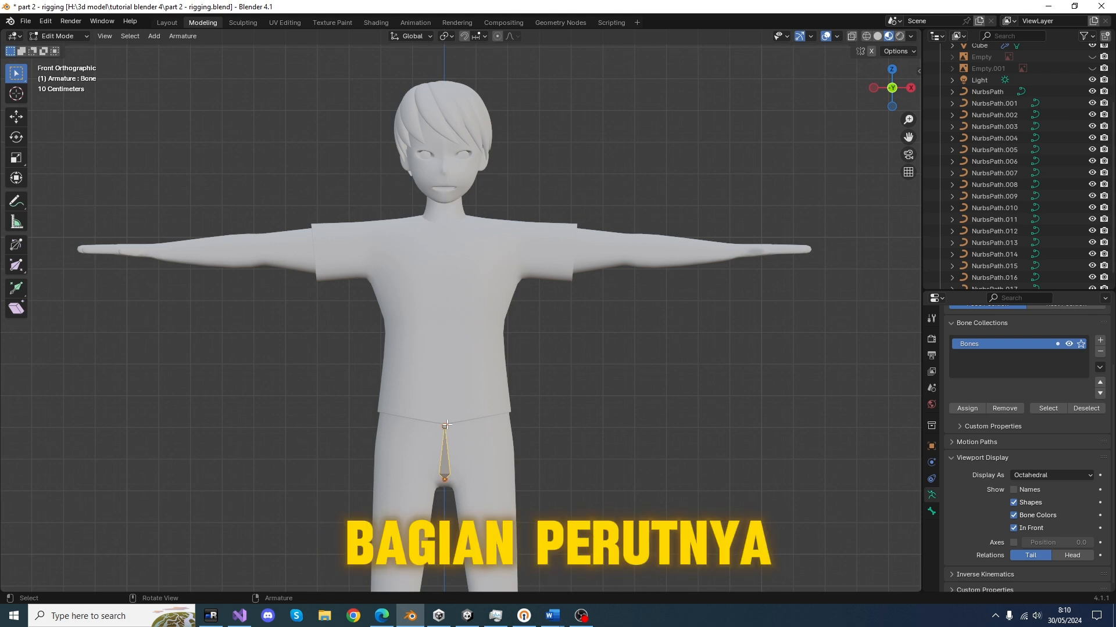
key("e")
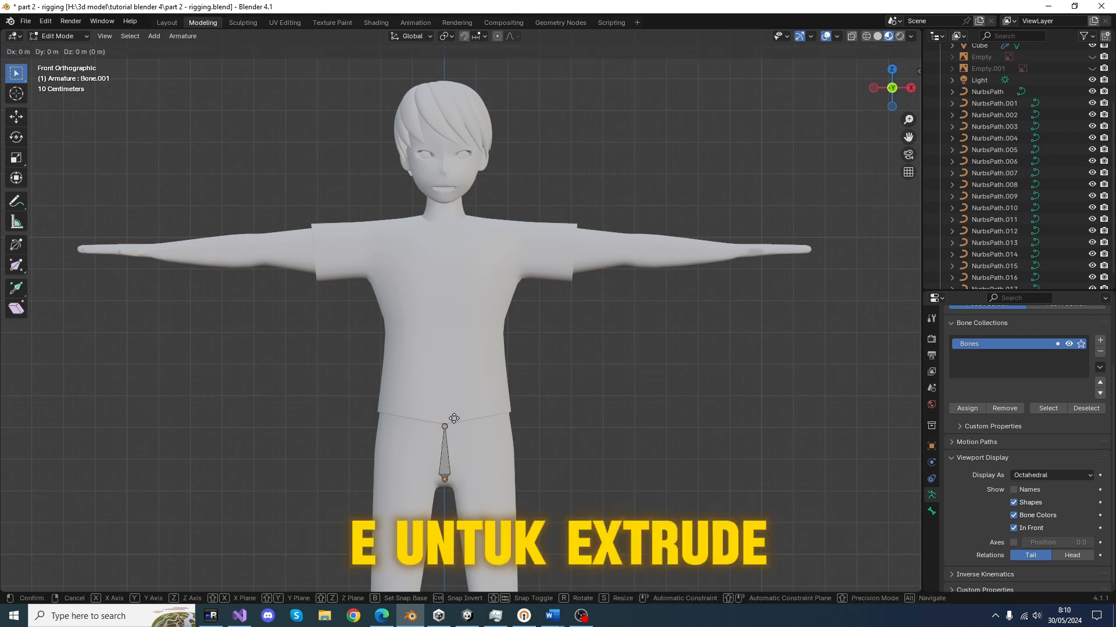
key("z")
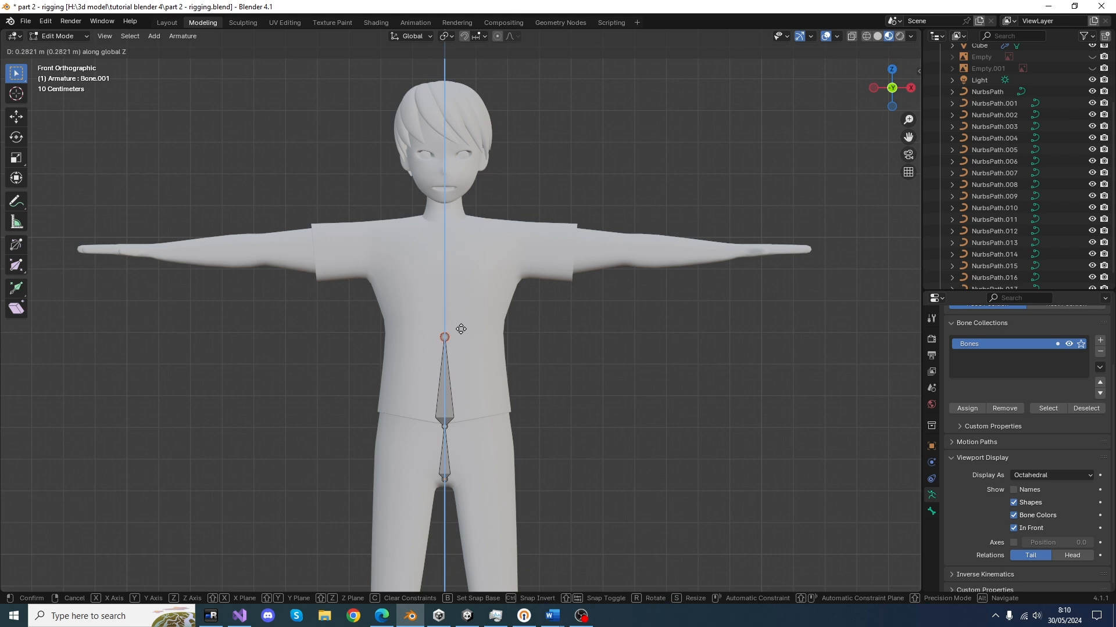
left_click(444, 337)
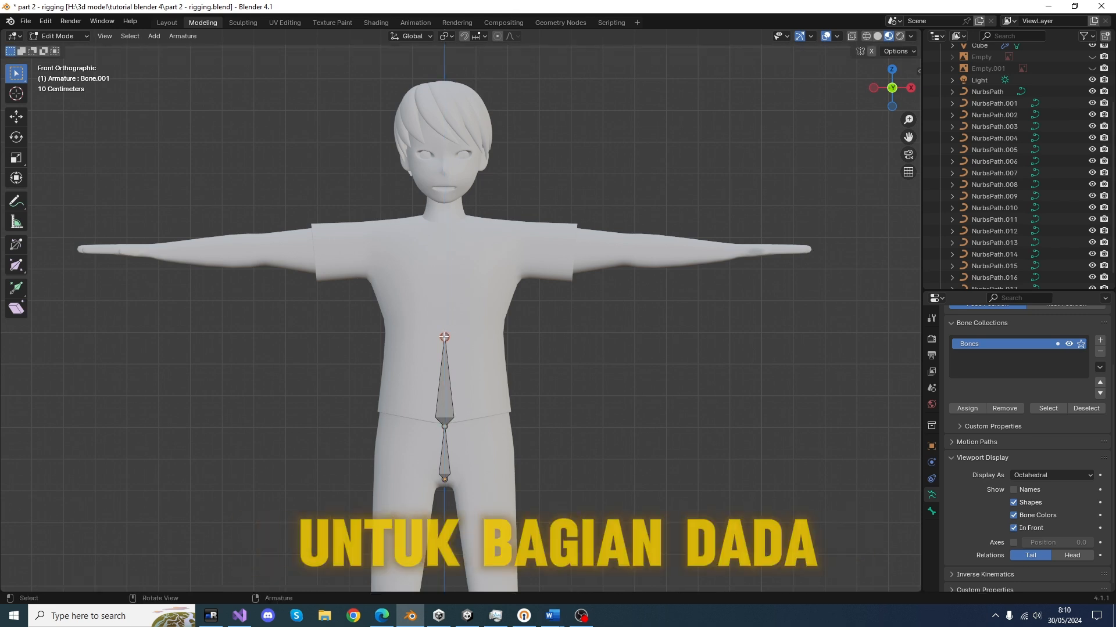
key("e")
key("z")
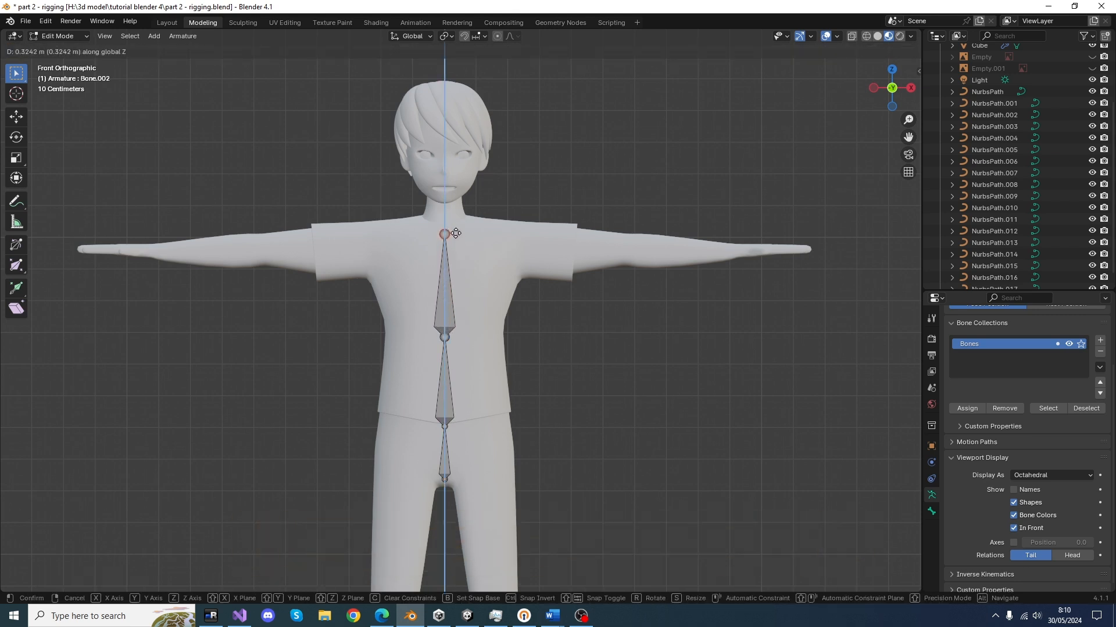
left_click(455, 224)
Extrude a neck bone about 0.10 m and a head bone about 0.33 m upward along Z from the chest bone.
key("e")
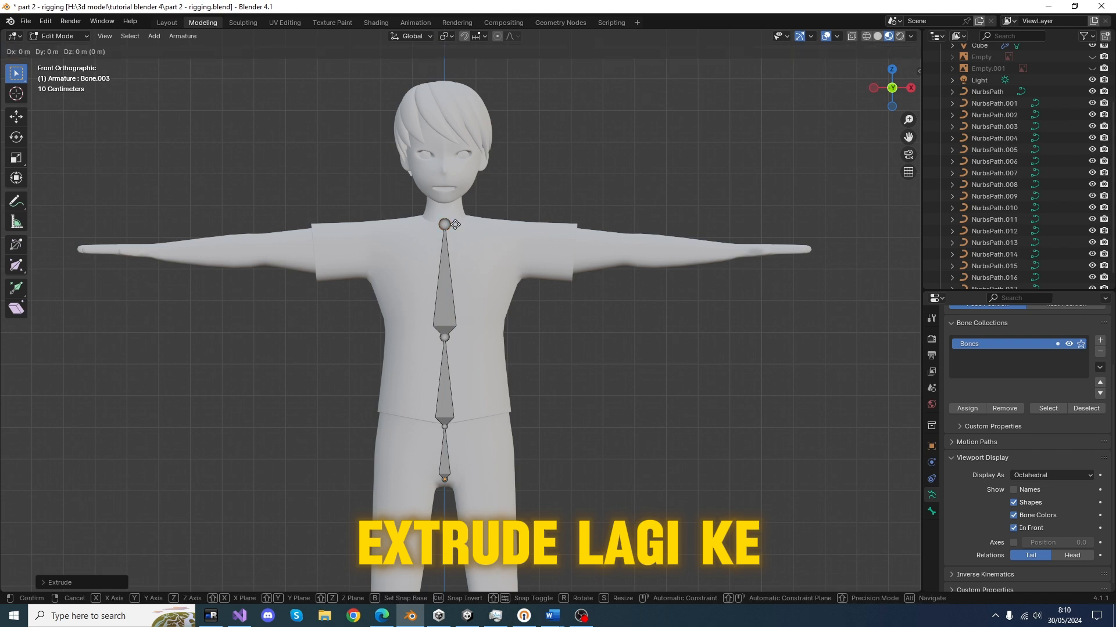
key("z")
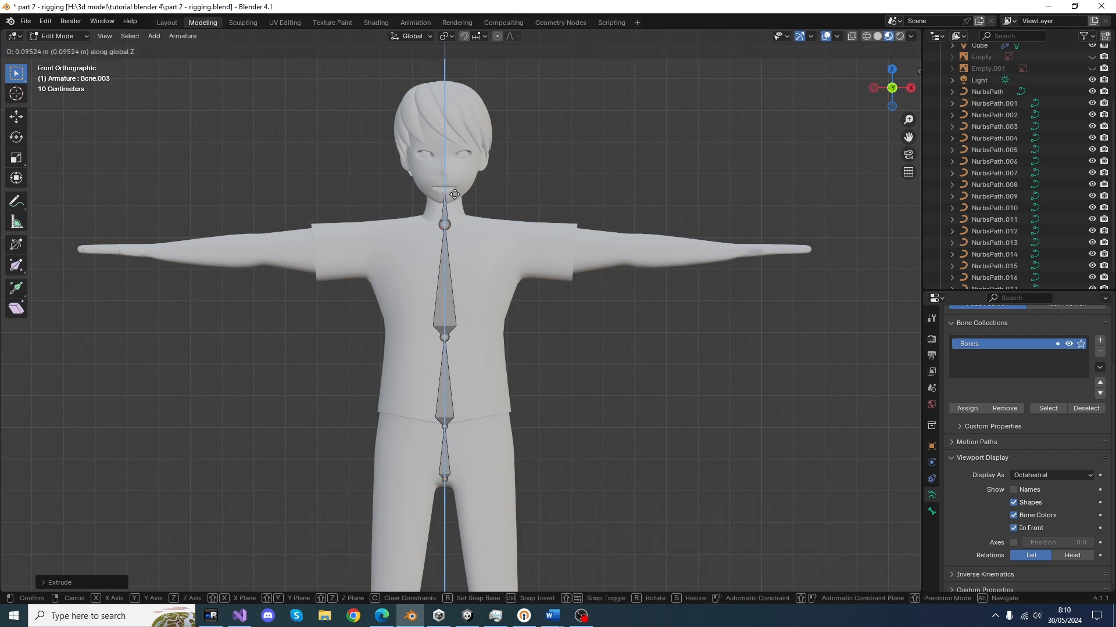
left_click(455, 194)
key("e")
key("z")
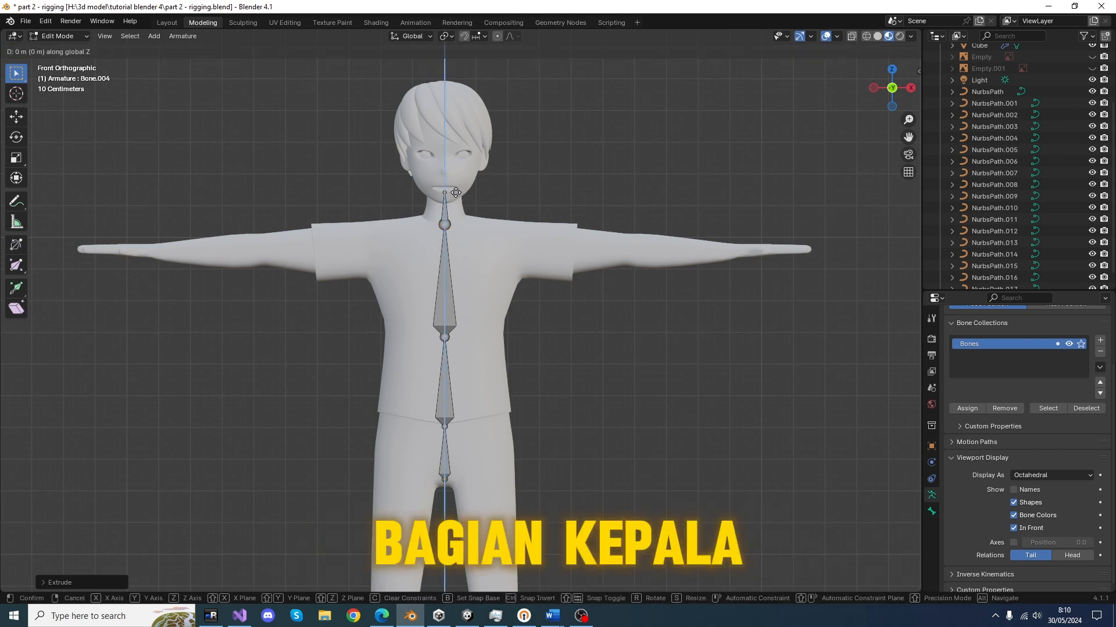
left_click(463, 89)
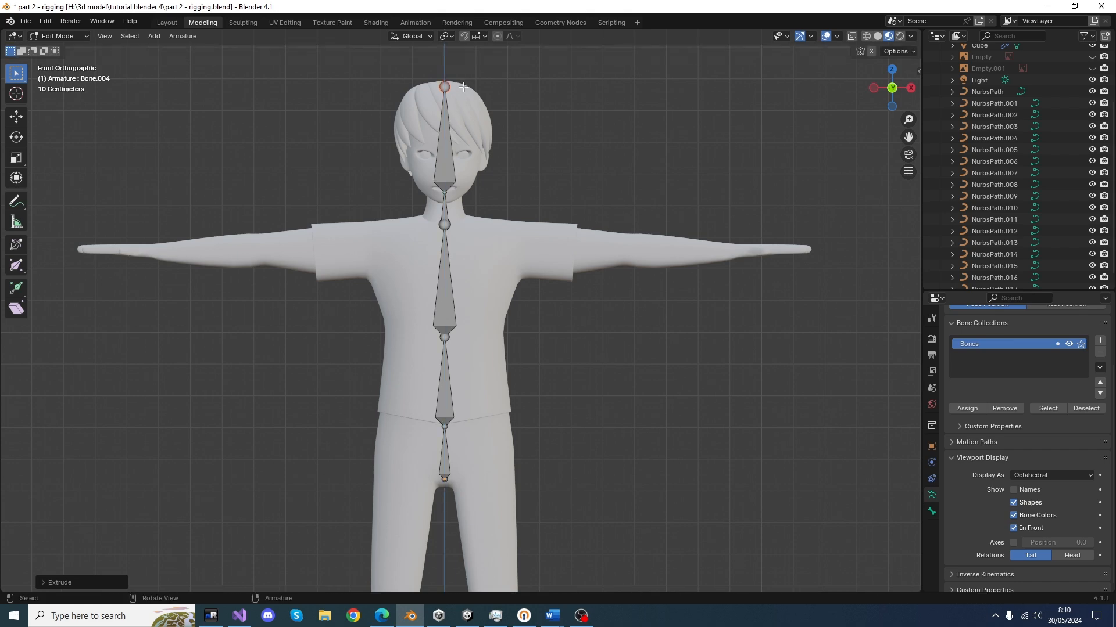
Rename the lowest bone of the spine chain as hip.
scroll(477, 272, "down", 3)
scroll(474, 298, "up", 4)
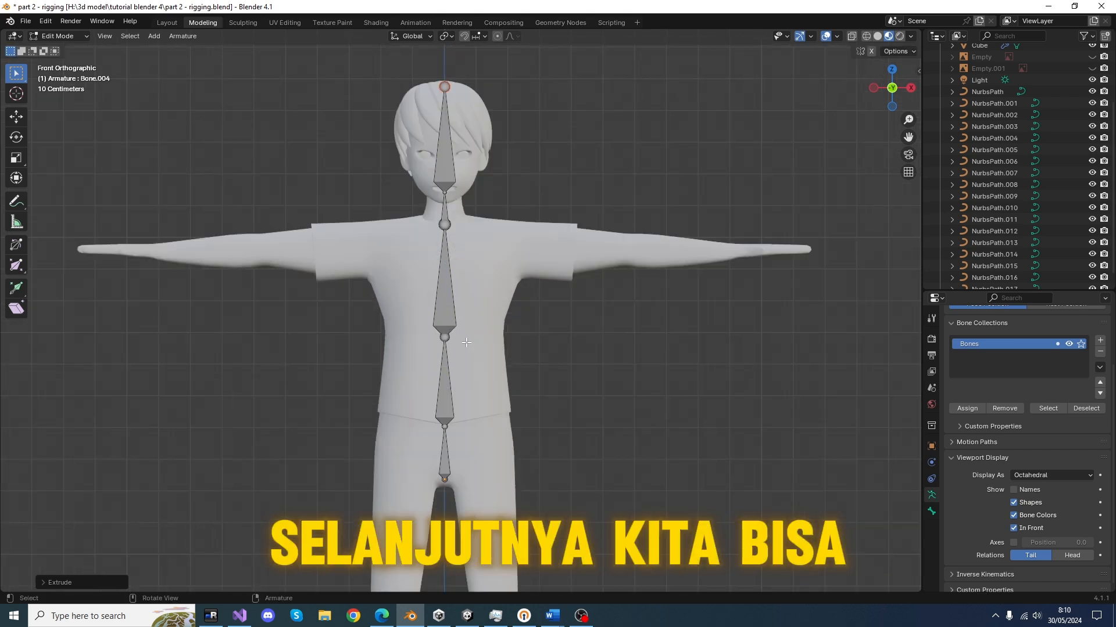
left_click(443, 484)
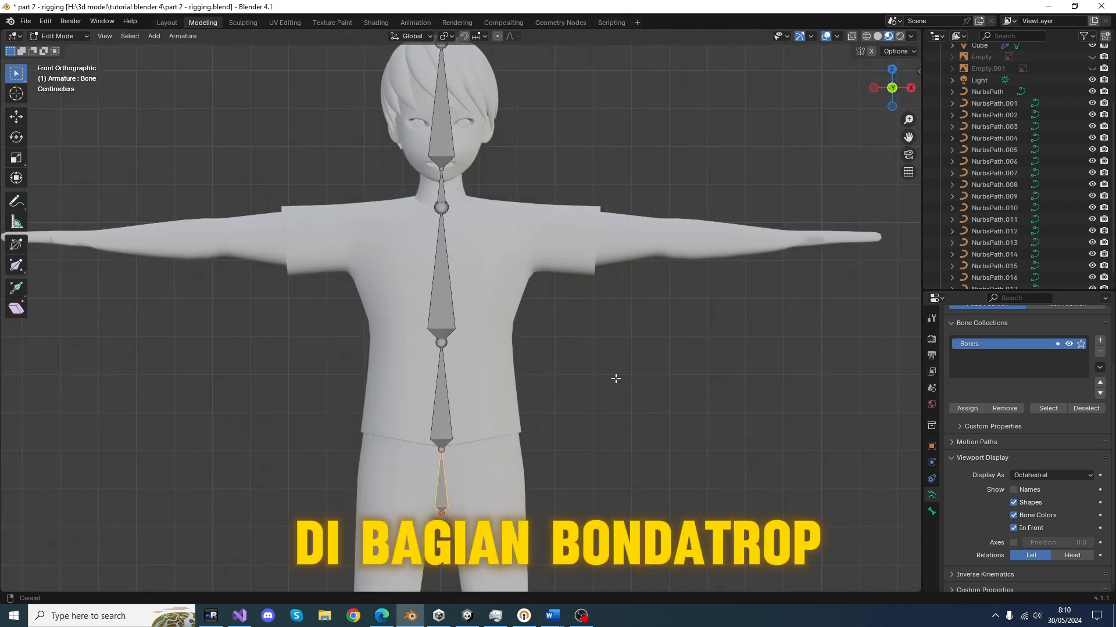
middle_click_drag(616, 378, 604, 384, "shift")
left_click(931, 512)
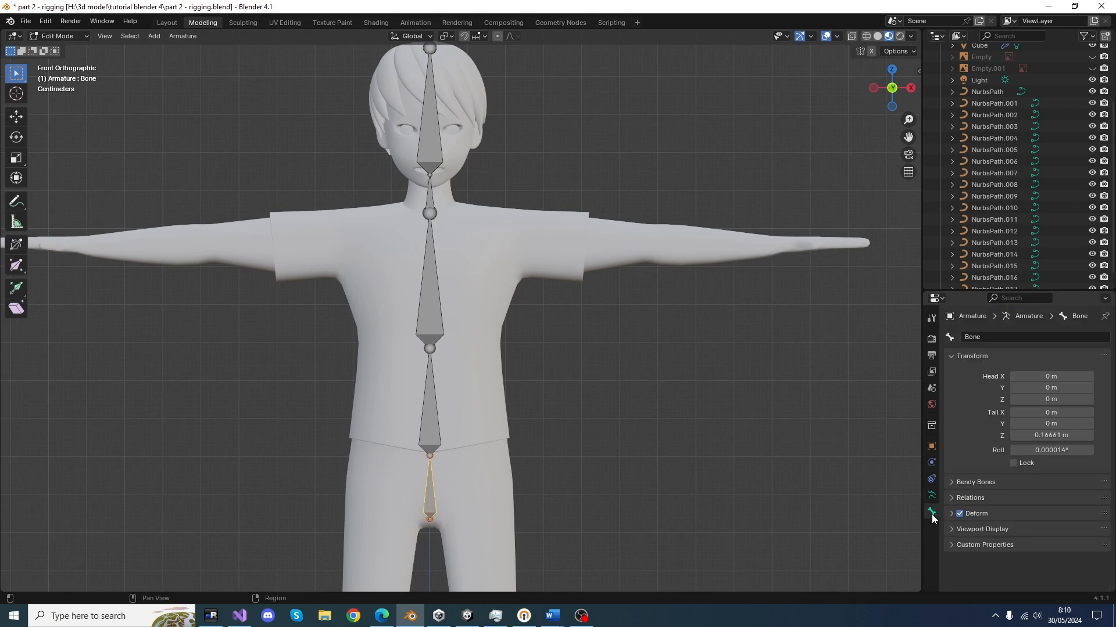
left_click(985, 337)
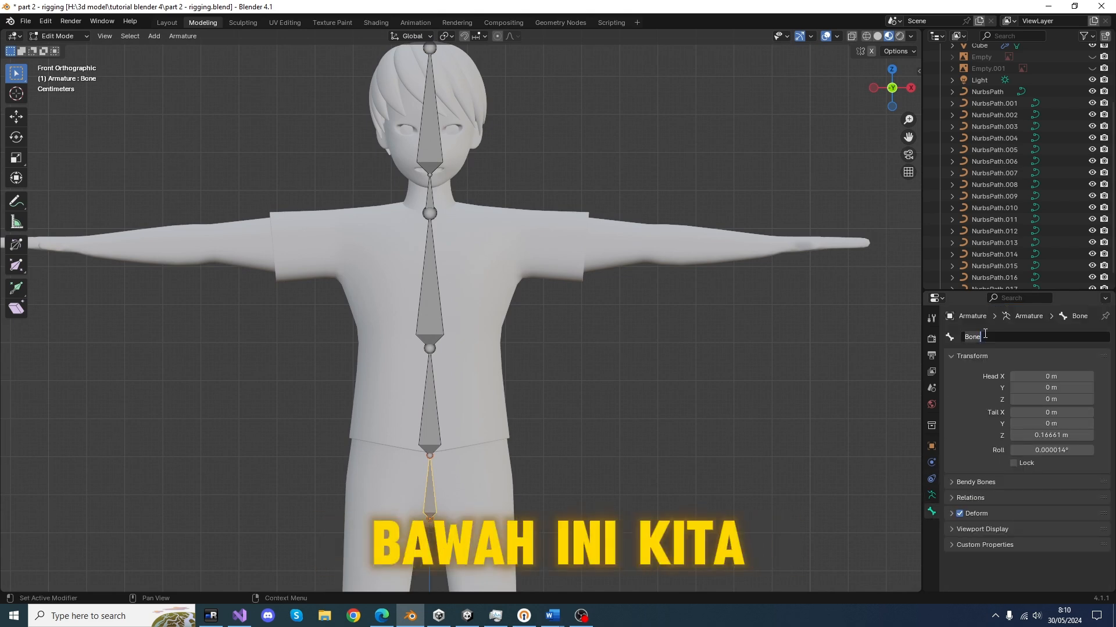
type("hip")
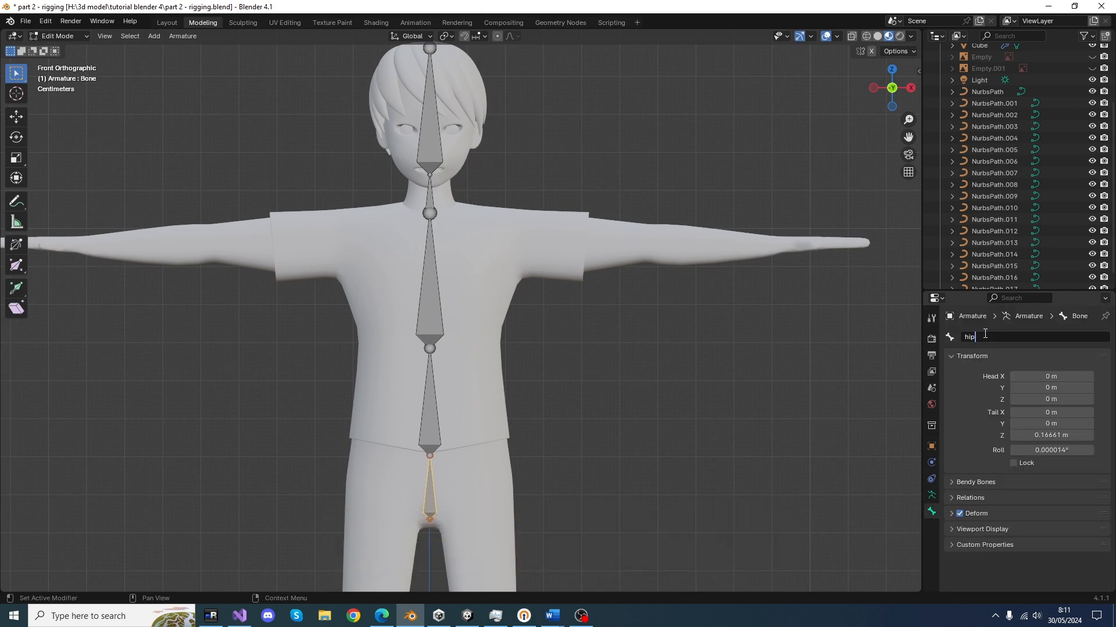
key("Return")
Rename the bone above the hip as stomach and the torso bone above it as chest.
left_click(430, 401)
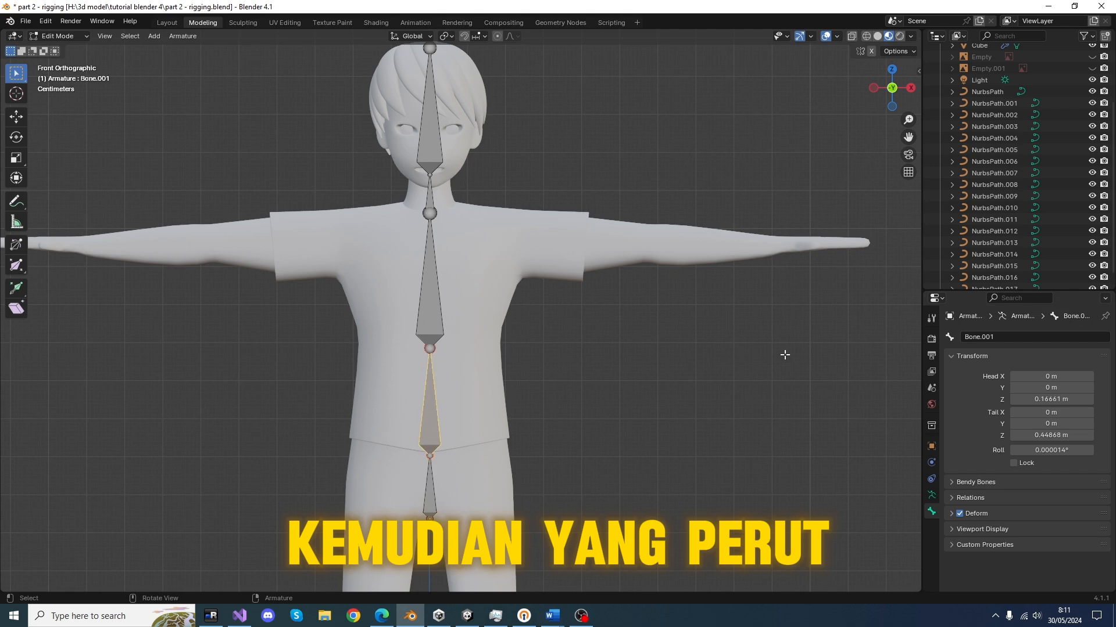
left_click(1012, 339)
type("stomach")
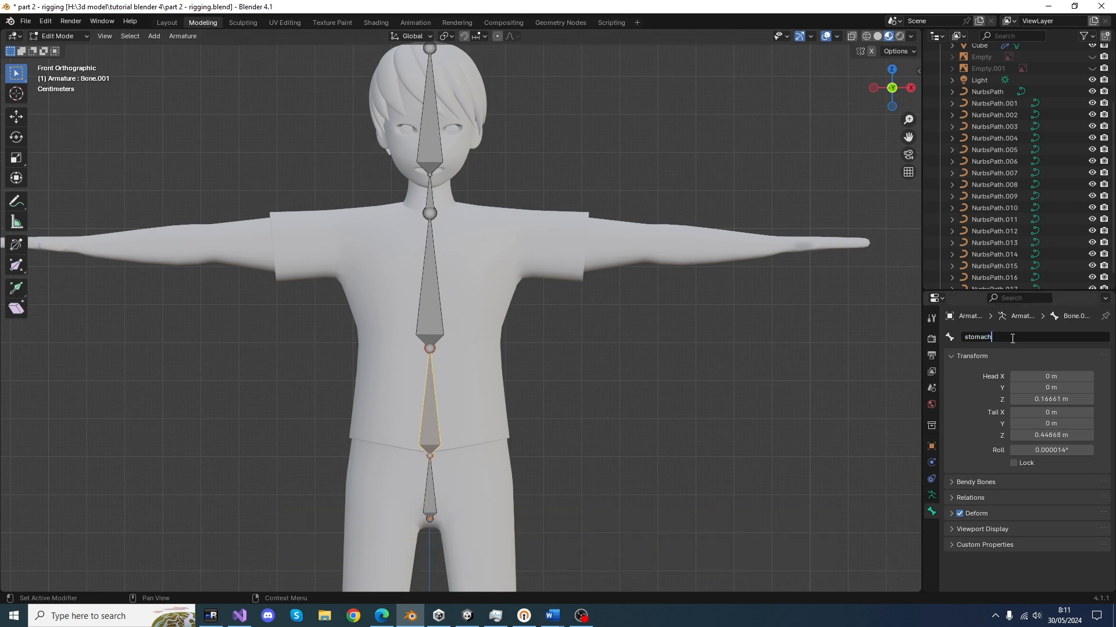
key("Return")
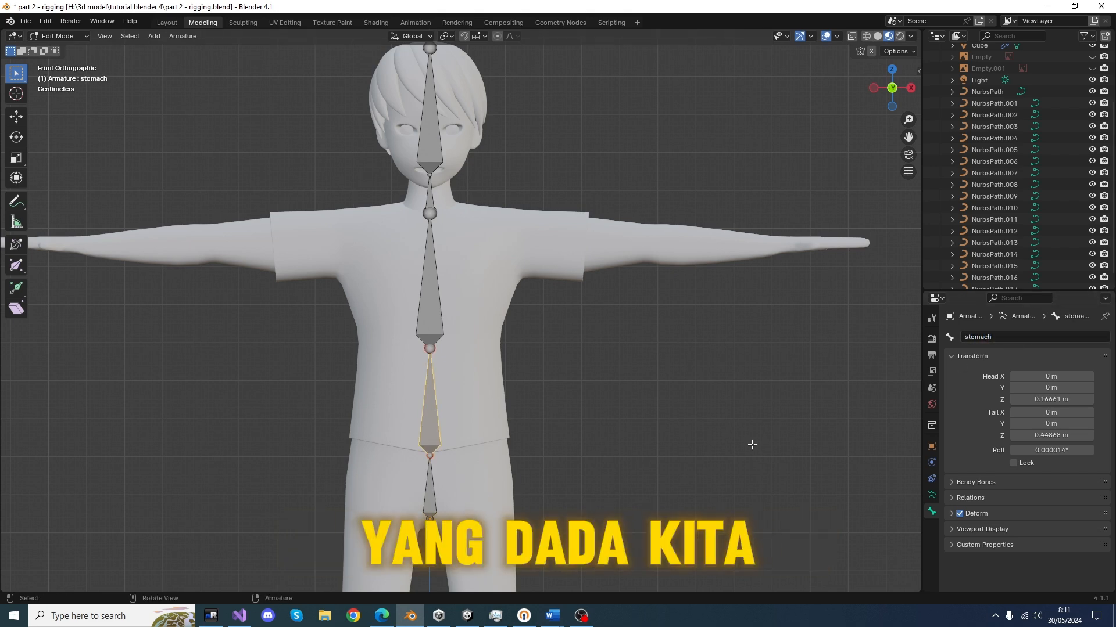
left_click(434, 266)
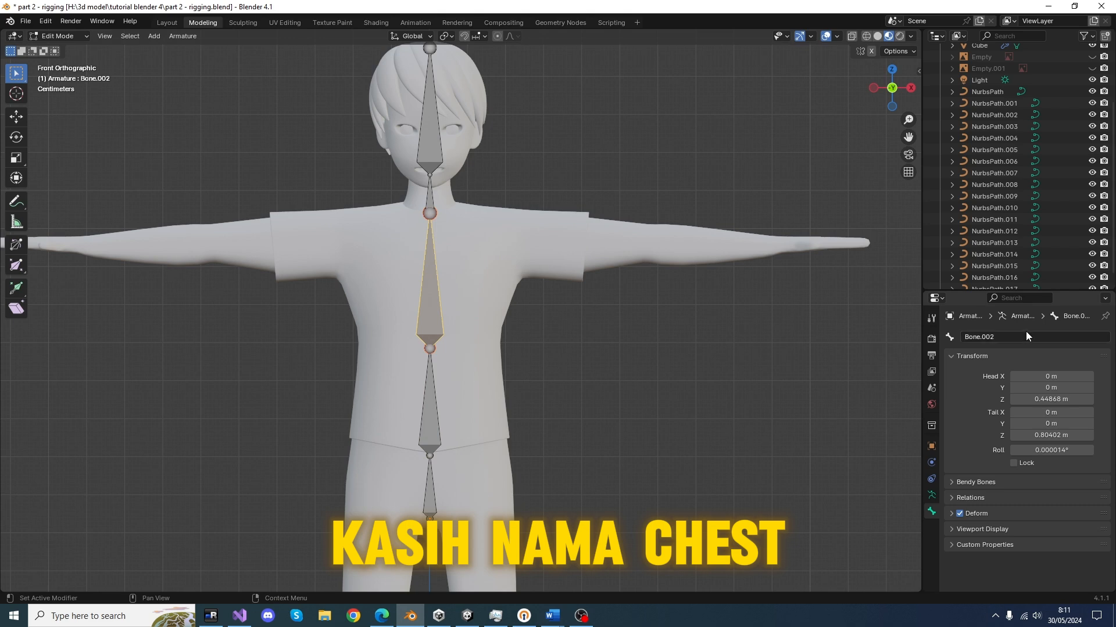
left_click(1026, 336)
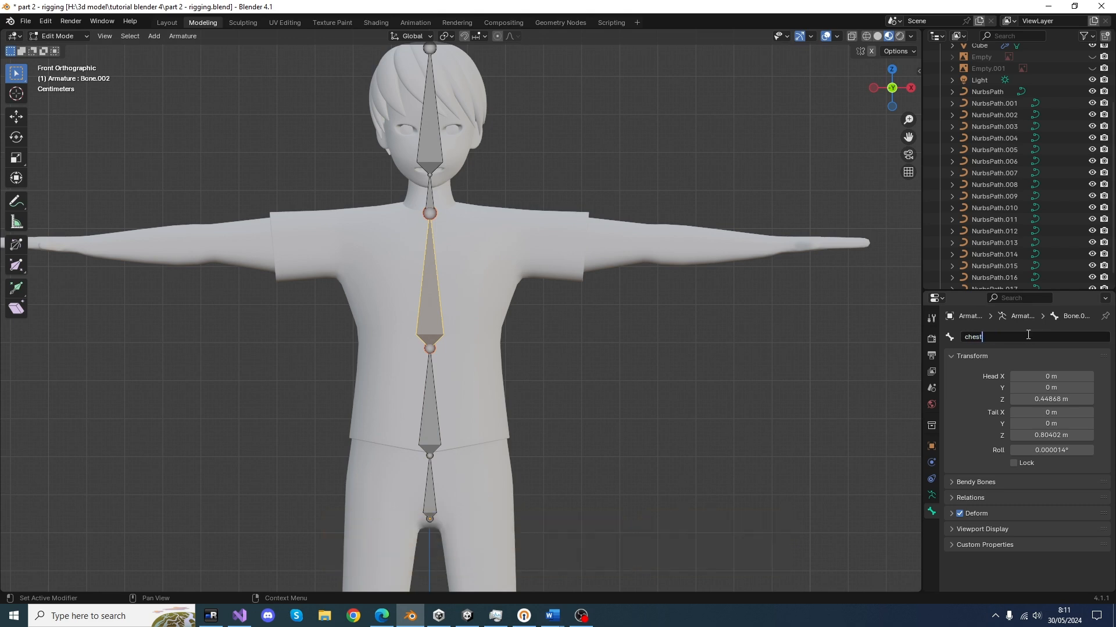
Rename the short bone above the chest as neck and the topmost bone as head.
left_click(433, 191)
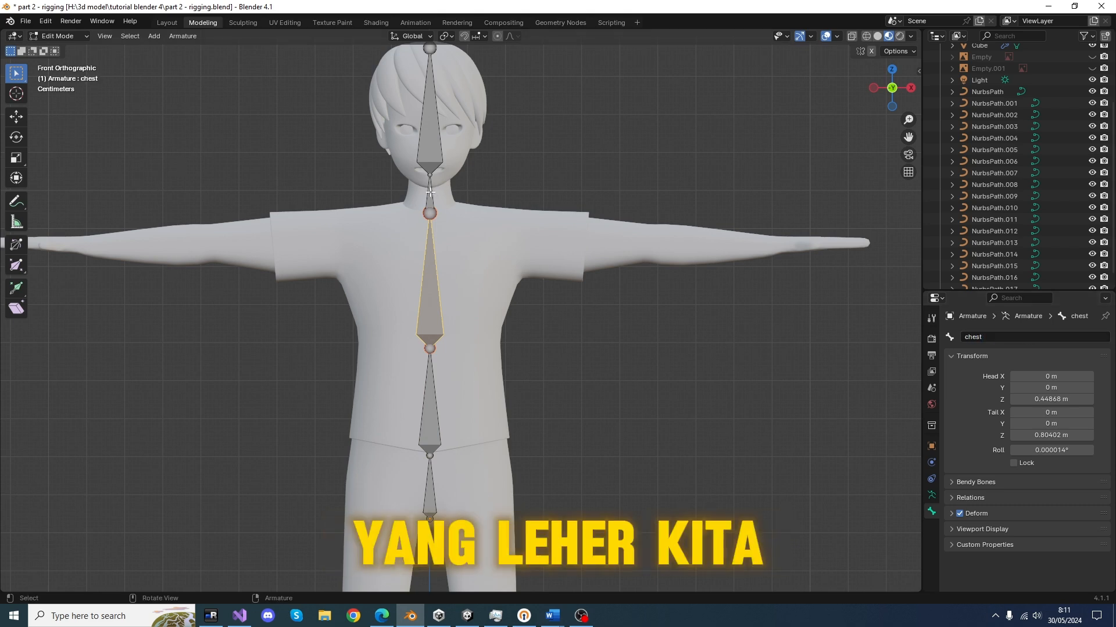
left_click(990, 336)
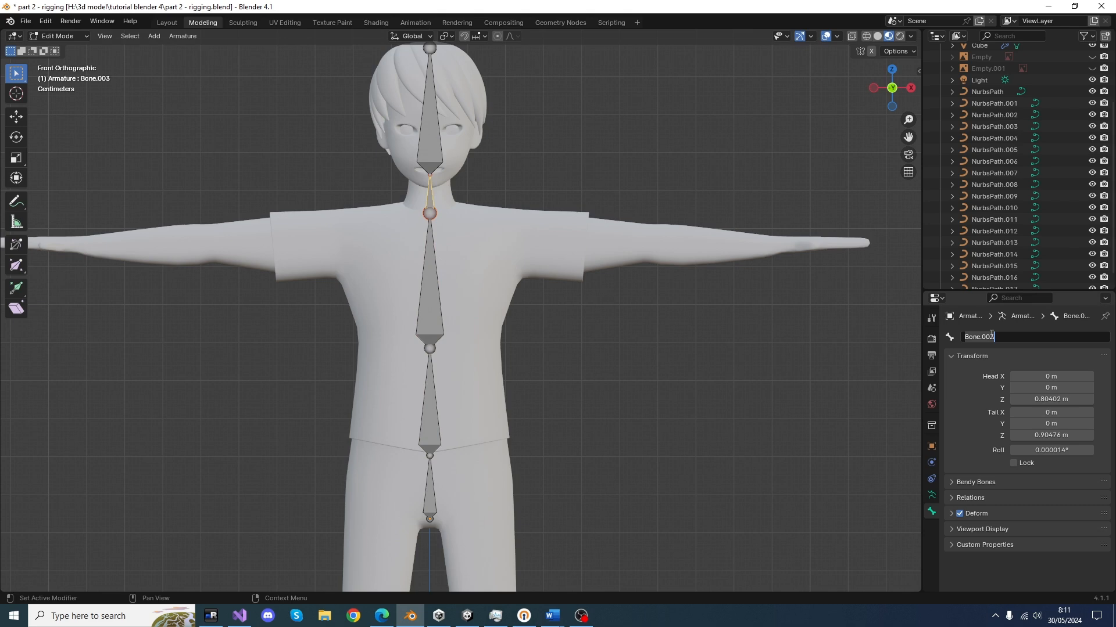
type("neck")
key("Return")
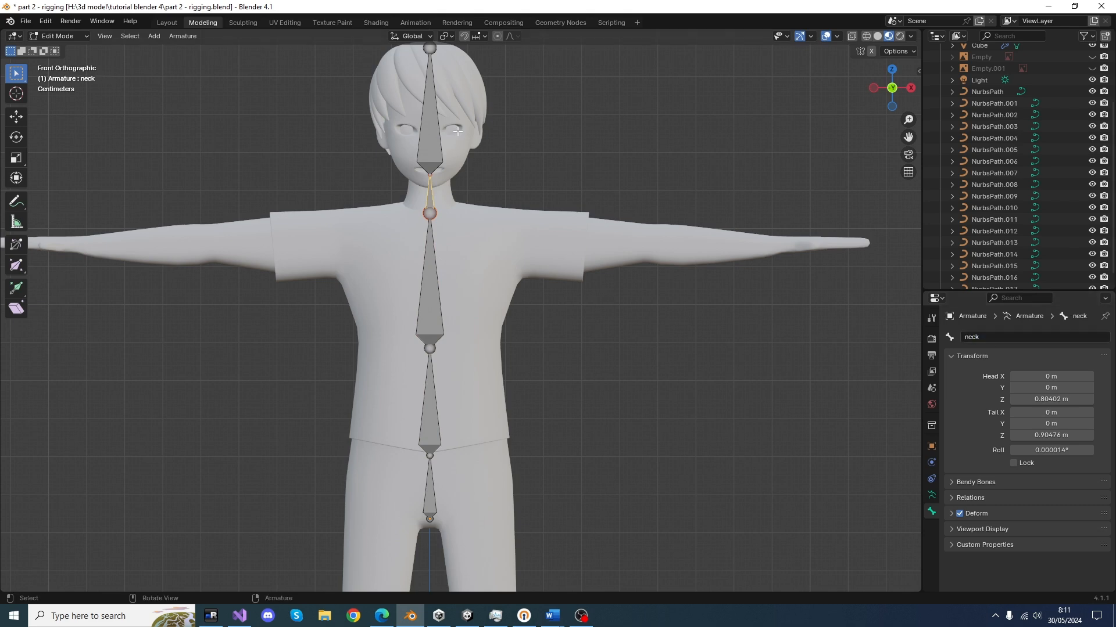
left_click(439, 129)
left_click(1010, 336)
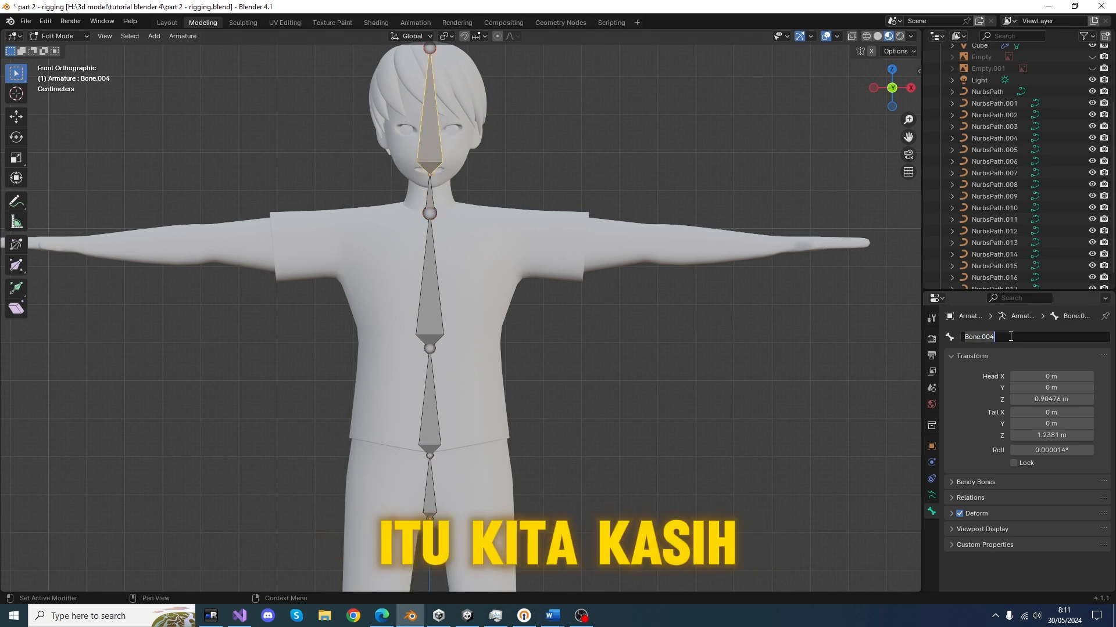
type("head")
key("Return")
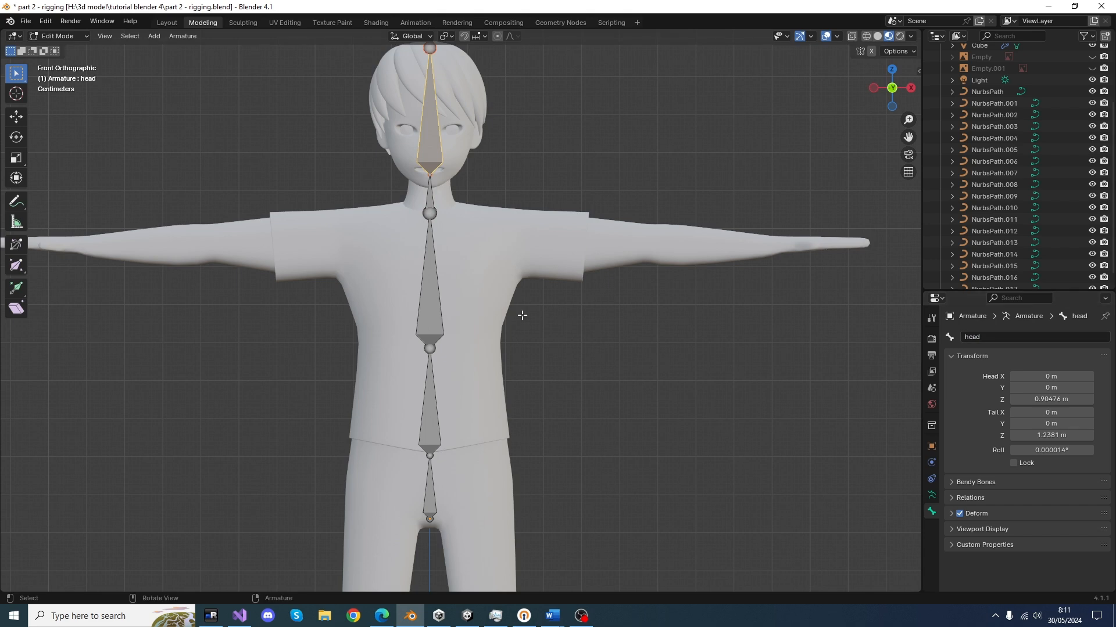
Move the whole armature in Object Mode about -6.53 m along Y, into the character's body.
key("KP_3")
scroll(644, 301, "down", 4)
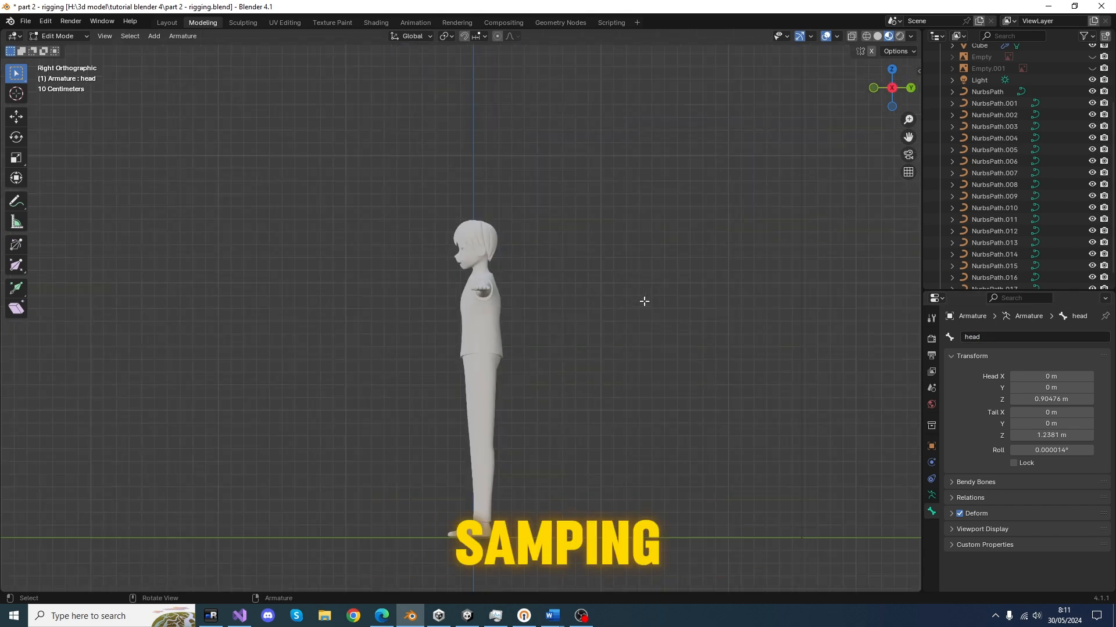
scroll(644, 301, "down", 8)
scroll(642, 301, "up", 6)
middle_click_drag(660, 308, 570, 320, "shift")
left_click_drag(730, 224, 821, 370)
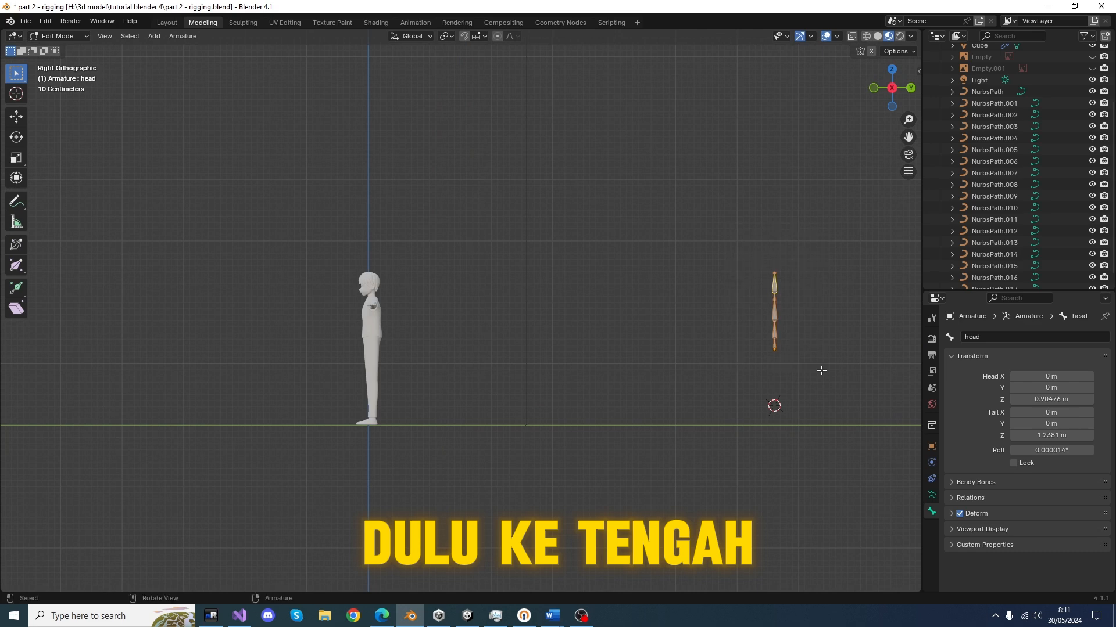
key("Tab")
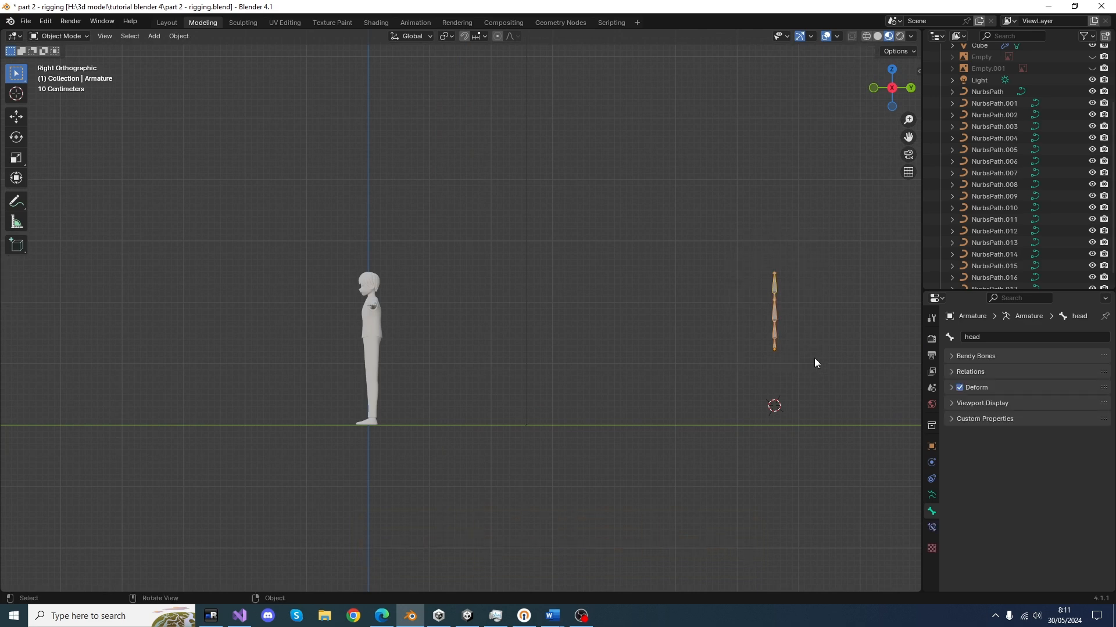
key("g")
key("y")
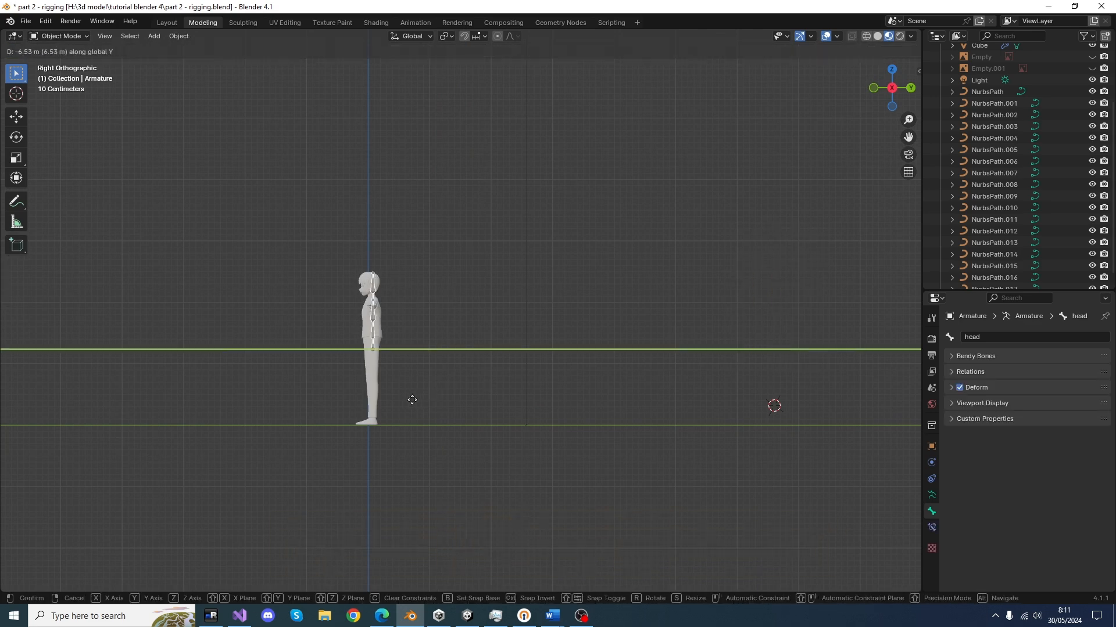
left_click(408, 400)
scroll(384, 334, "up", 7)
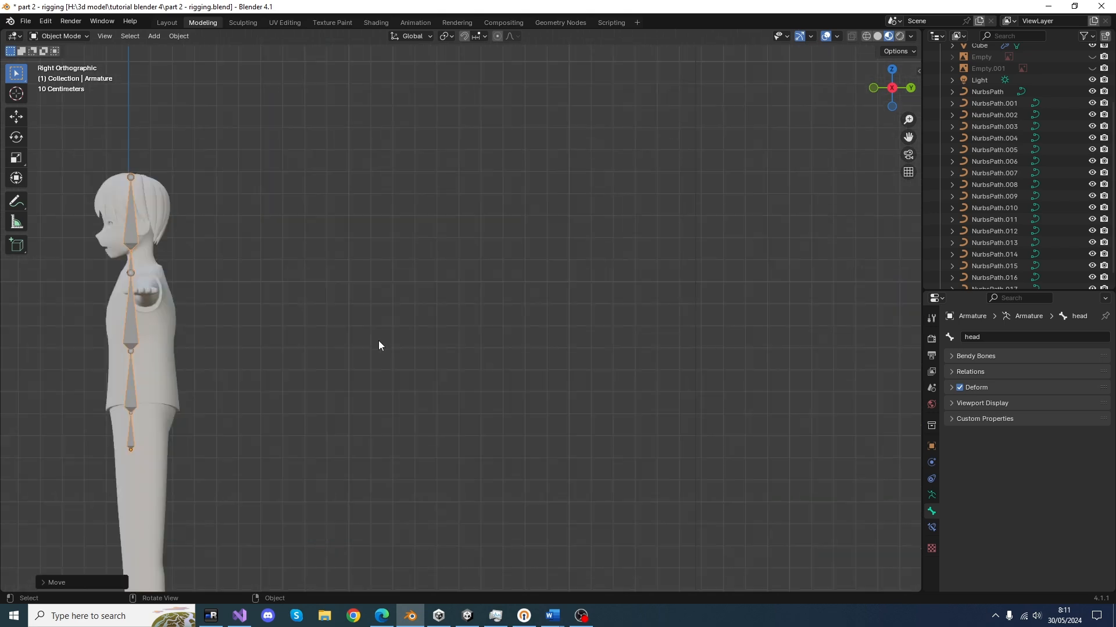
Move the hip bone in Edit Mode about 0.055 m along Y toward the character's back.
middle_click_drag(378, 341, 642, 347, "shift")
scroll(521, 416, "up", 3)
middle_click_drag(526, 431, 469, 329, "shift")
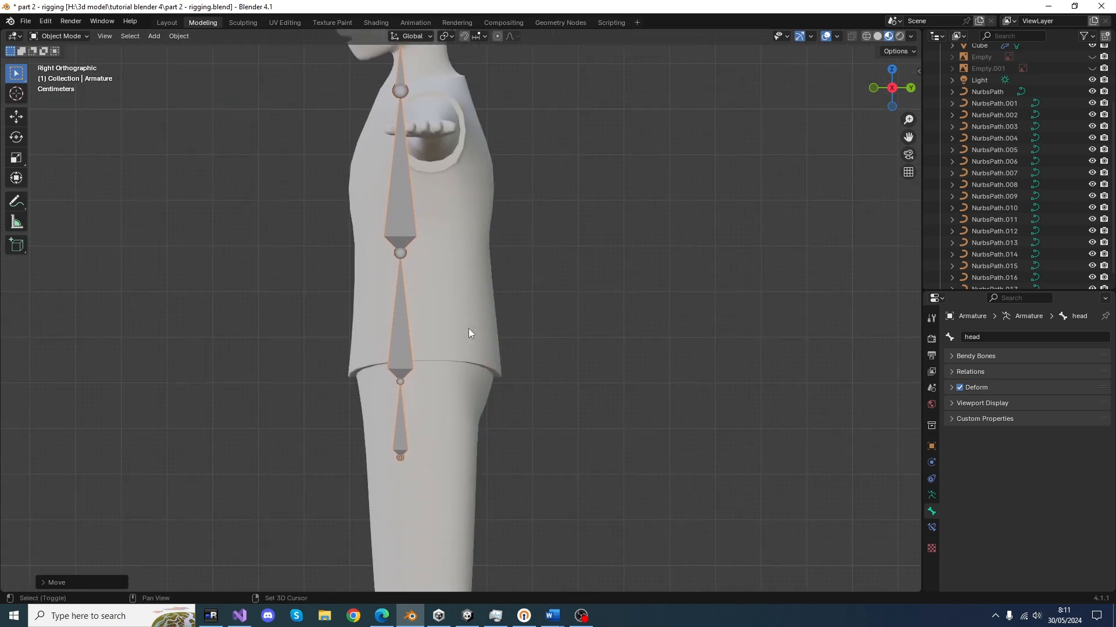
scroll(463, 379, "down", 5)
key("Tab")
scroll(406, 385, "up", 5)
left_click(410, 395)
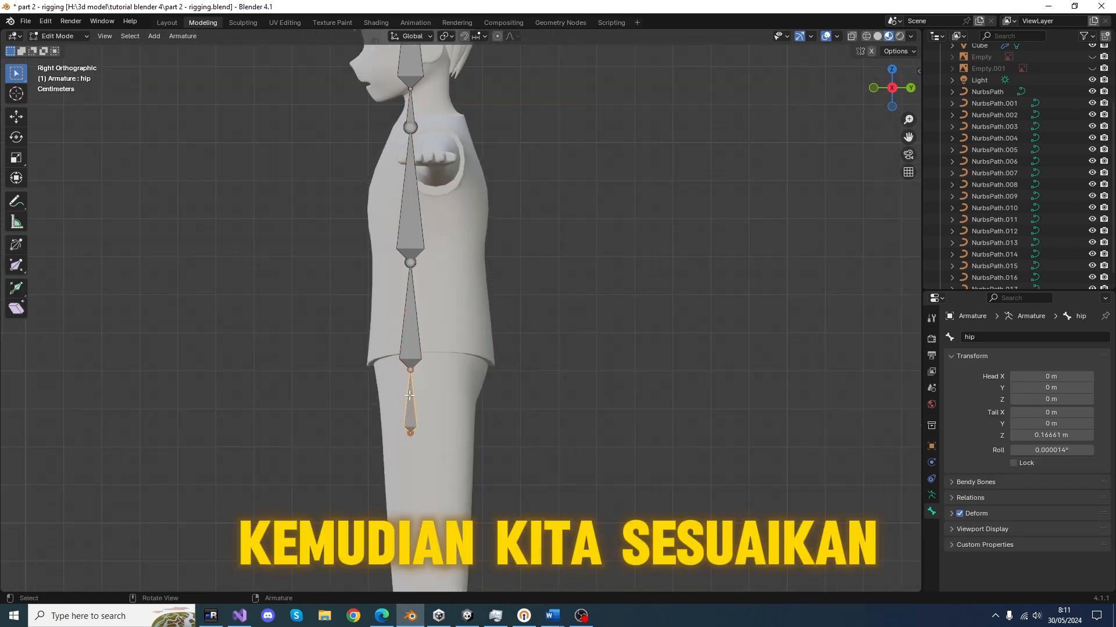
key("g")
key("y")
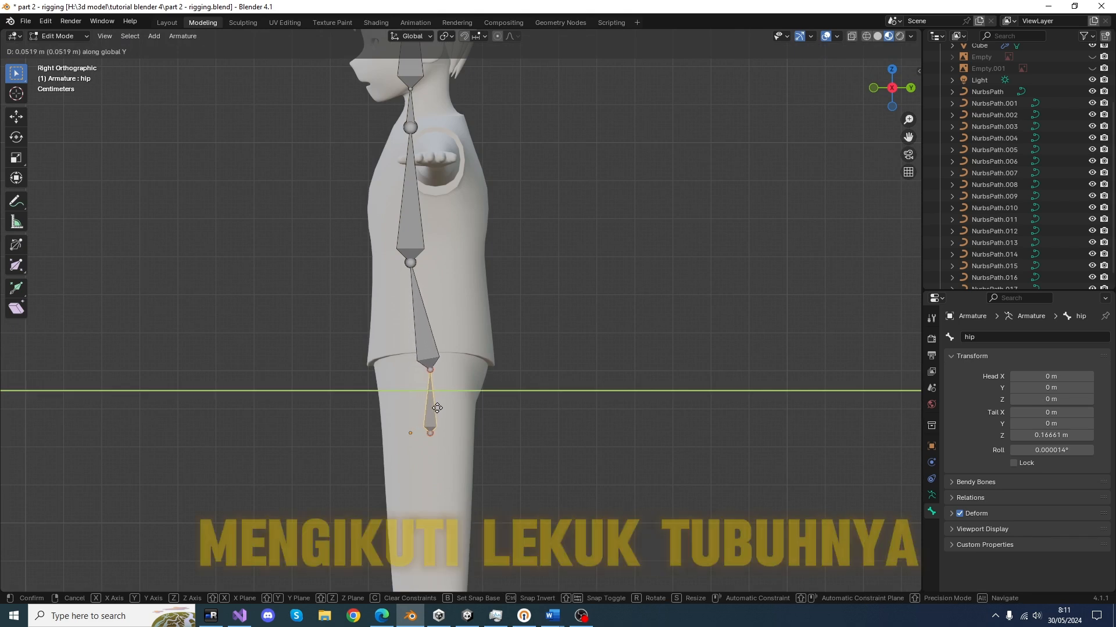
left_click(442, 398)
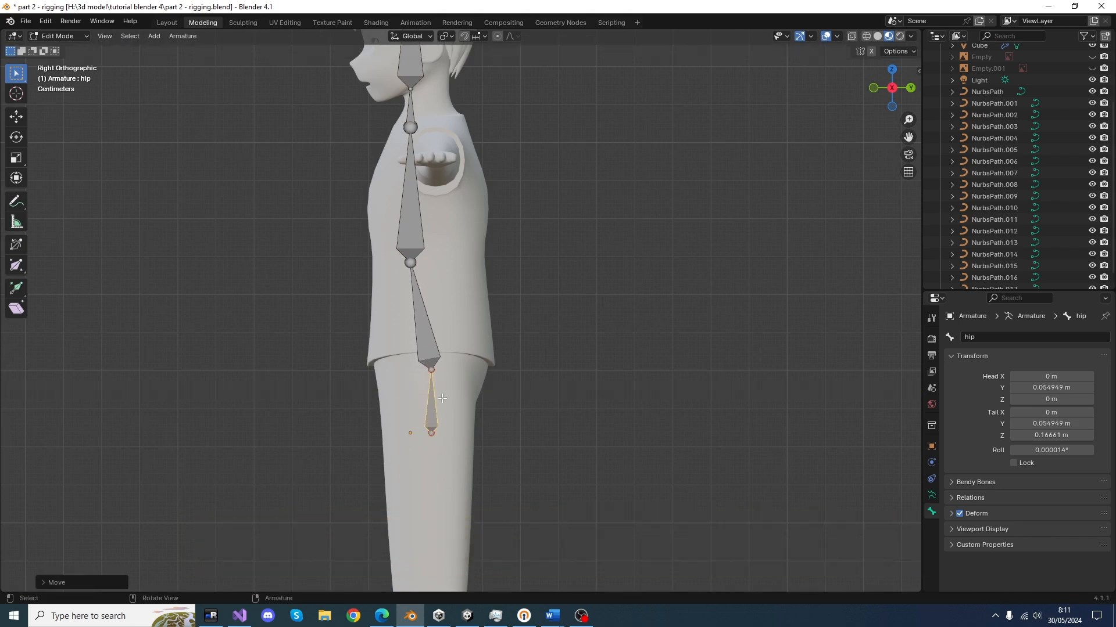
Shift the joint between stomach and chest about 0.072 m and the joint between chest and neck about 0.063 m along Y.
left_click(414, 264)
key("g")
key("y")
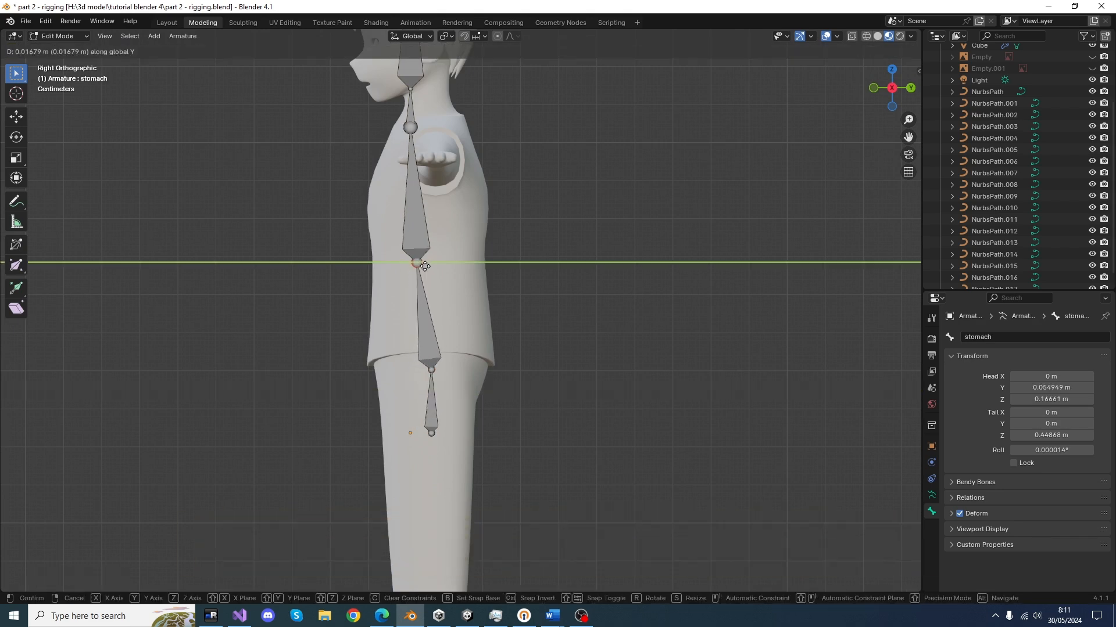
left_click(442, 267)
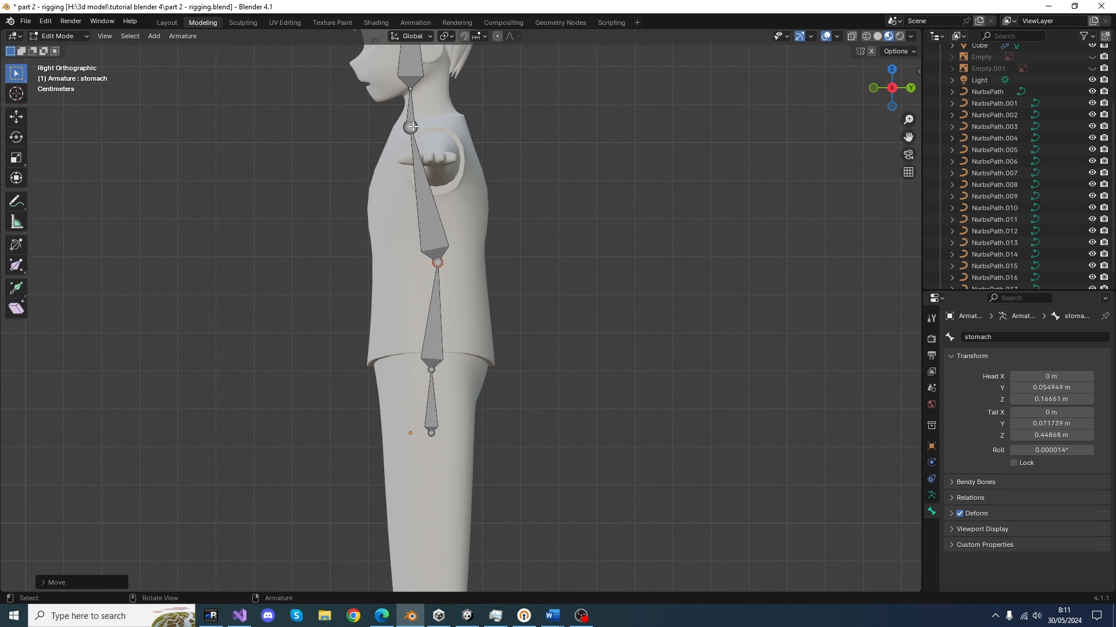
left_click(411, 127)
key("g")
key("y")
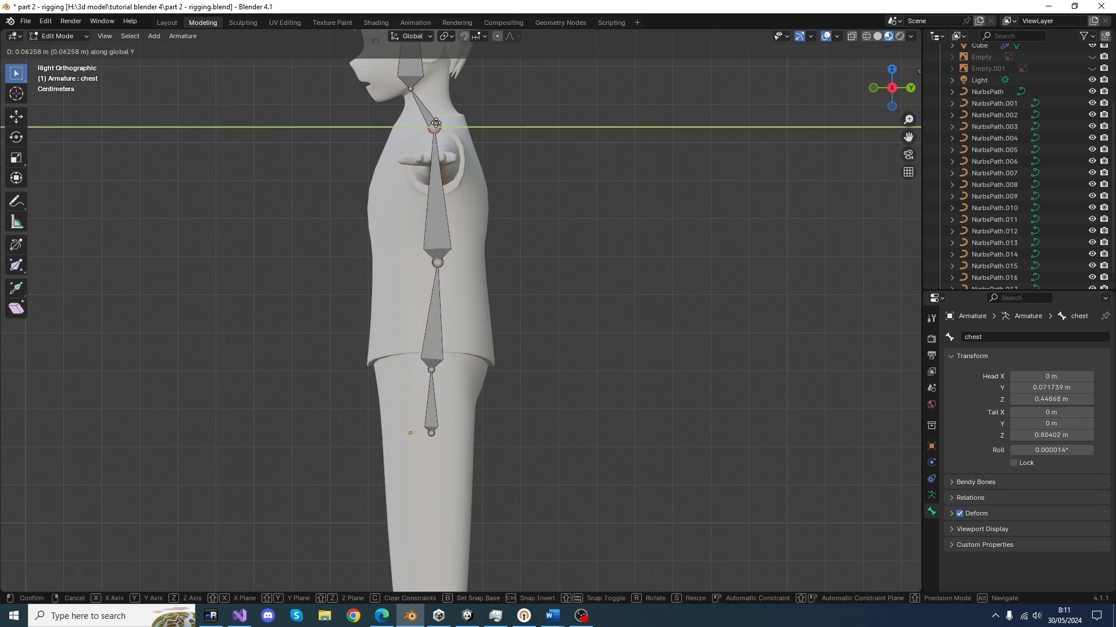
left_click(435, 128)
Shift the joint between neck and head about 0.044 m and the head bone's tip about 0.032 m along Y.
left_click(411, 85)
key("g")
key("y")
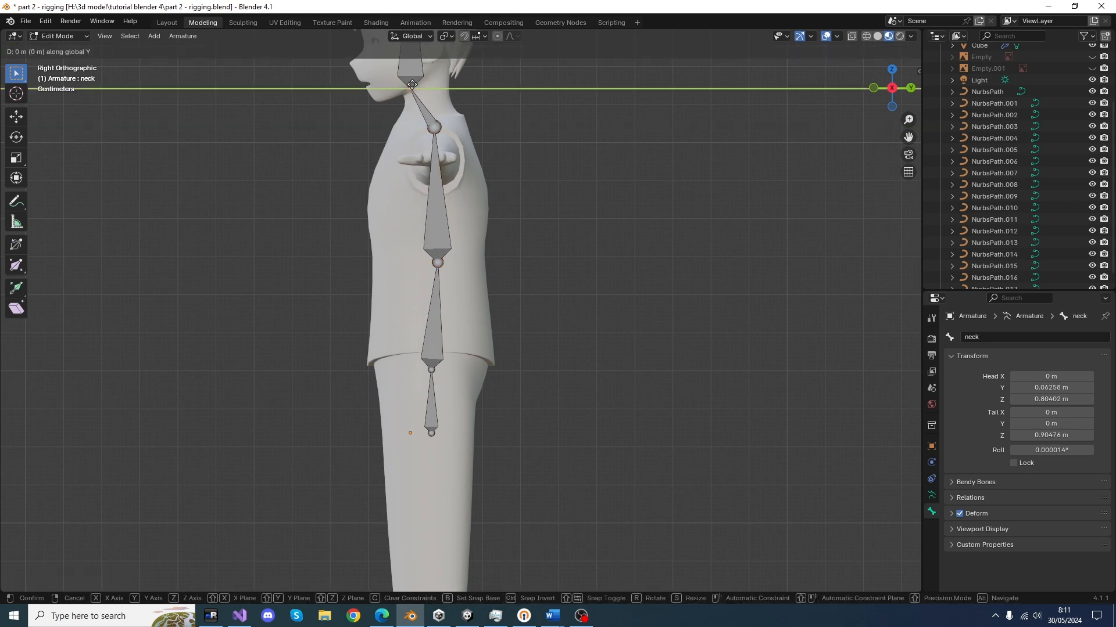
left_click(428, 85)
scroll(486, 165, "down", 3)
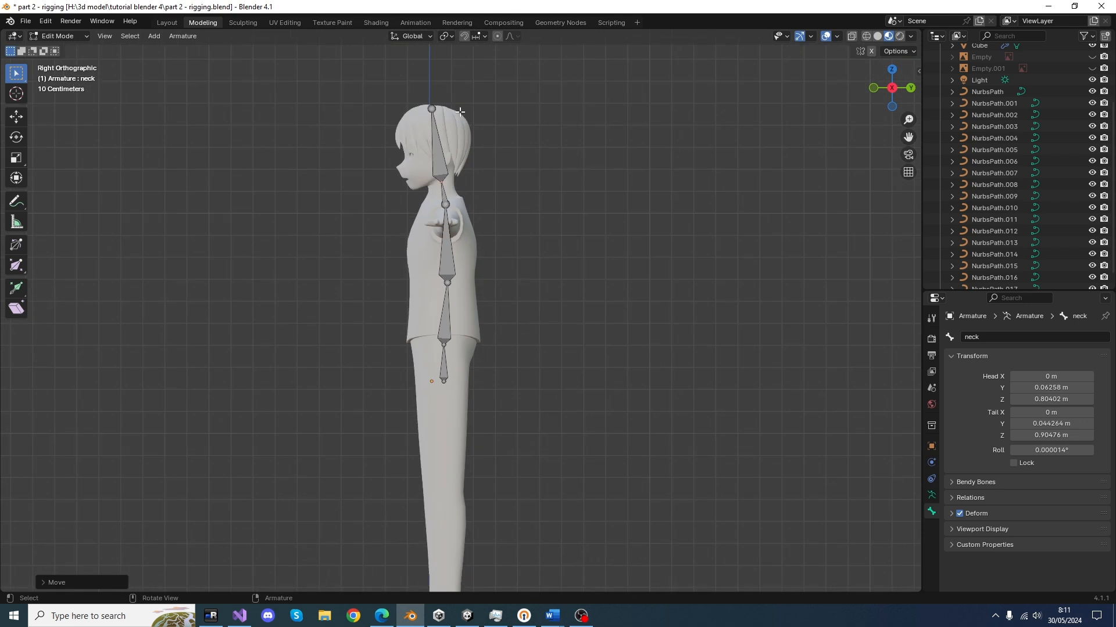
scroll(461, 145, "up", 3)
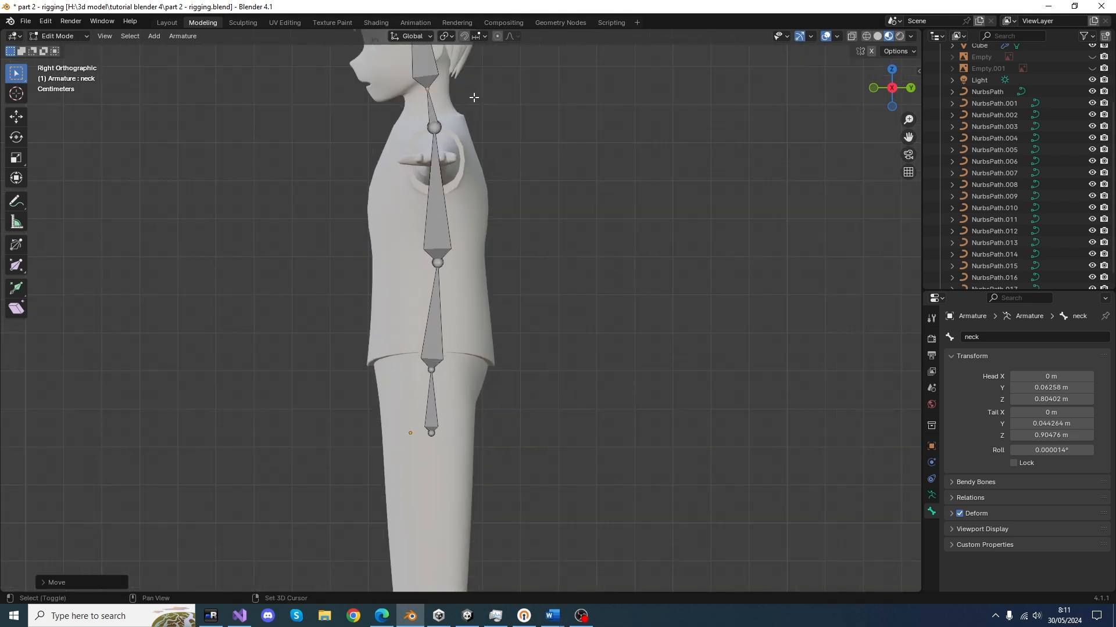
middle_click_drag(473, 98, 477, 236, "shift")
left_click(418, 100)
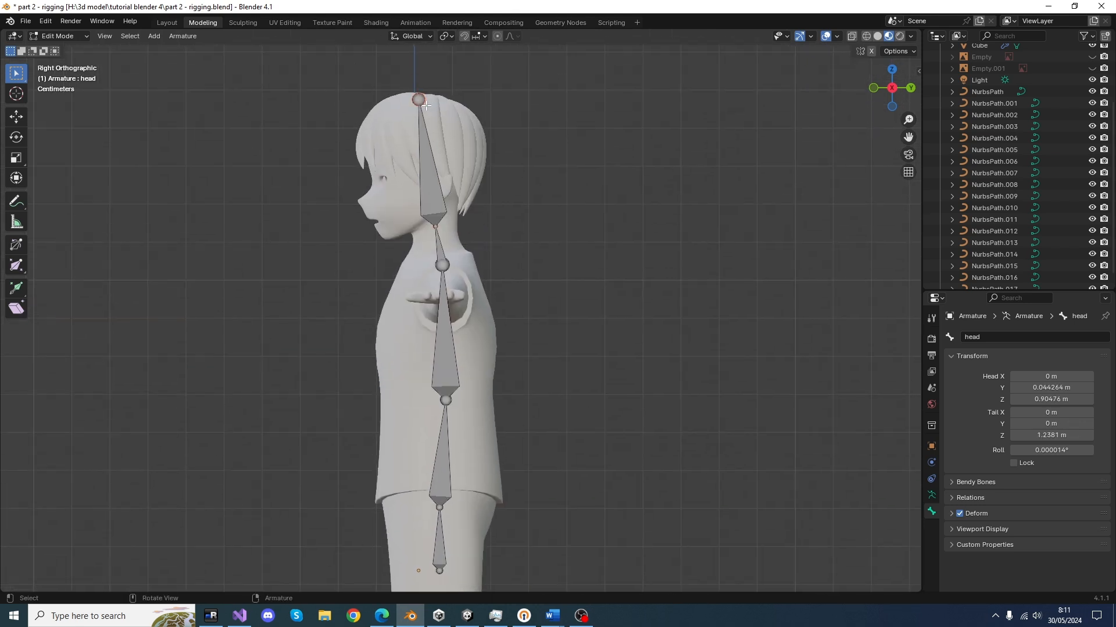
key("g")
key("y")
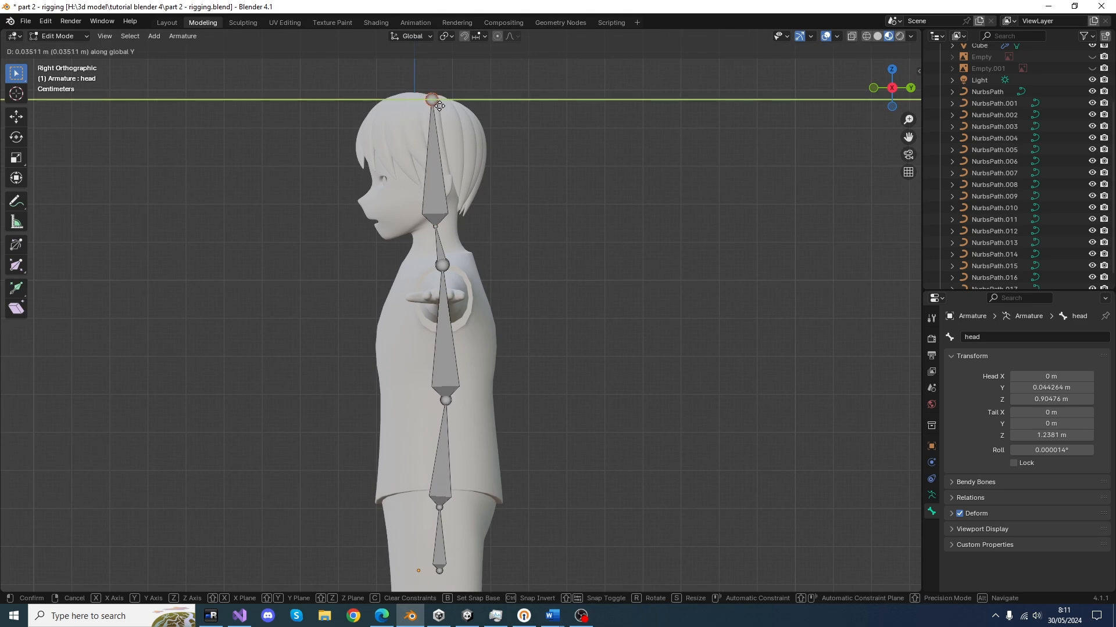
left_click(438, 105)
Extrude a shoulder bone about 0.25 m along X from the top of the chest bone.
scroll(476, 228, "down", 3)
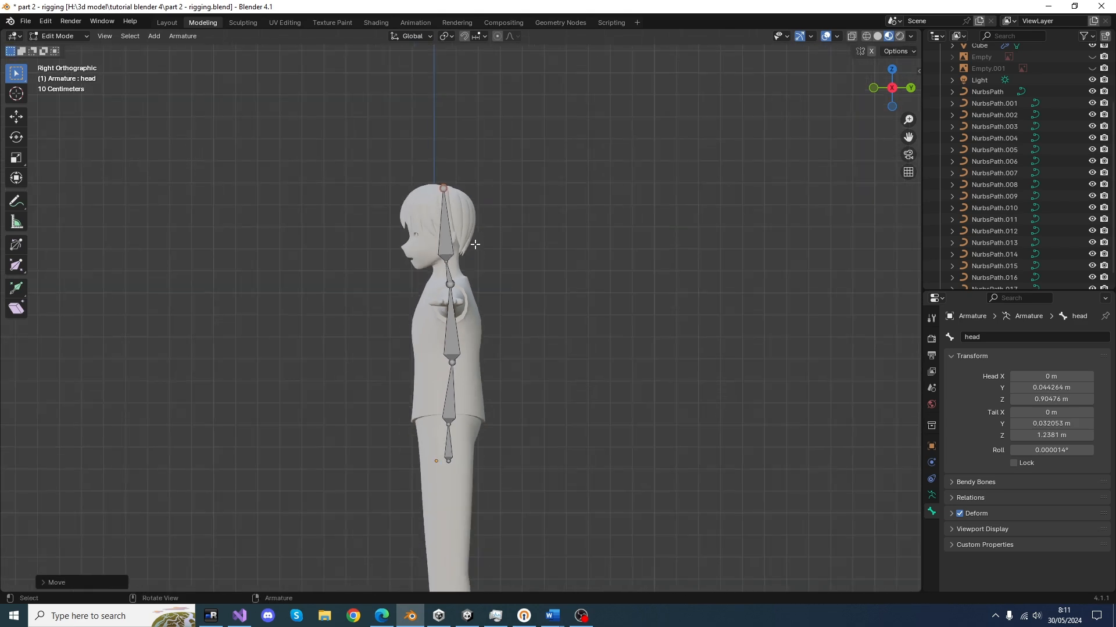
scroll(478, 308, "up", 3)
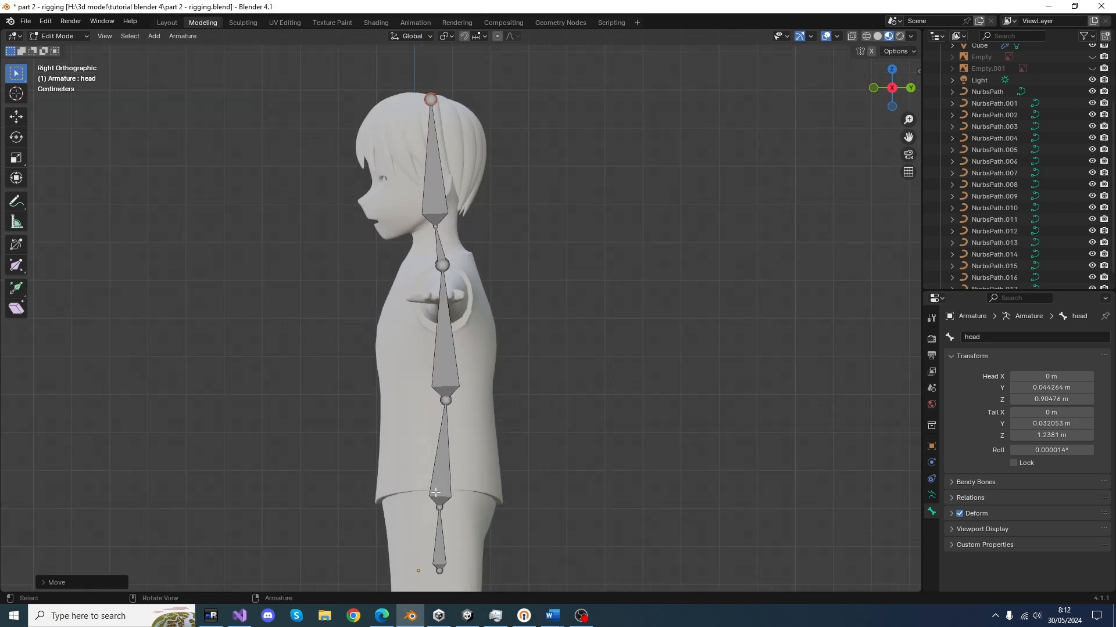
scroll(478, 423, "down", 4)
middle_click_drag(486, 423, 538, 273)
scroll(553, 386, "up", 4)
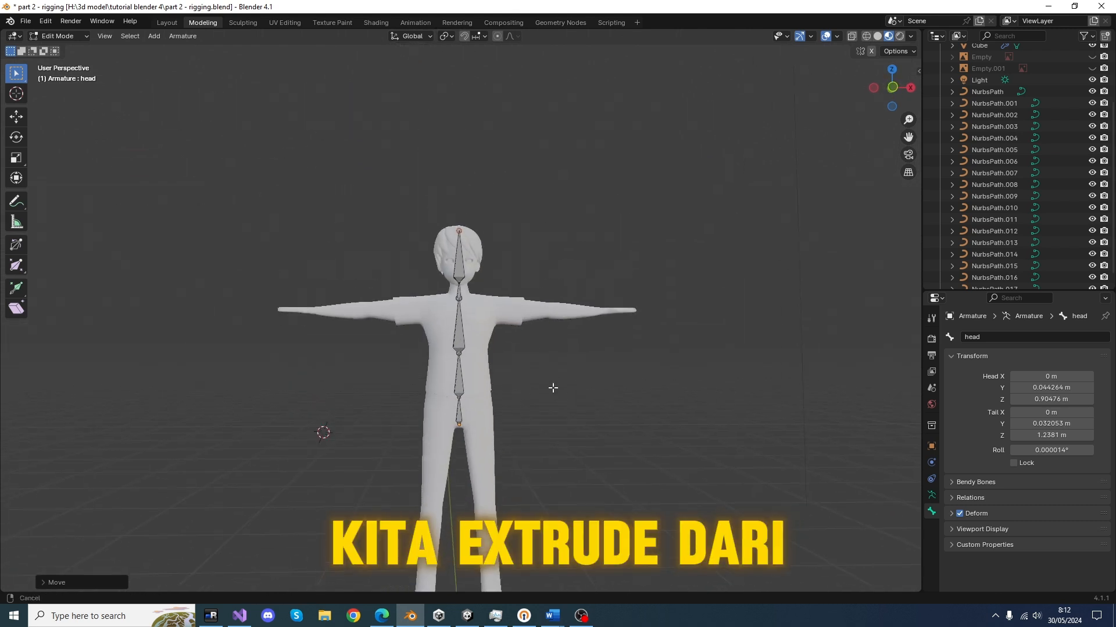
left_click(455, 303)
scroll(505, 310, "up", 4)
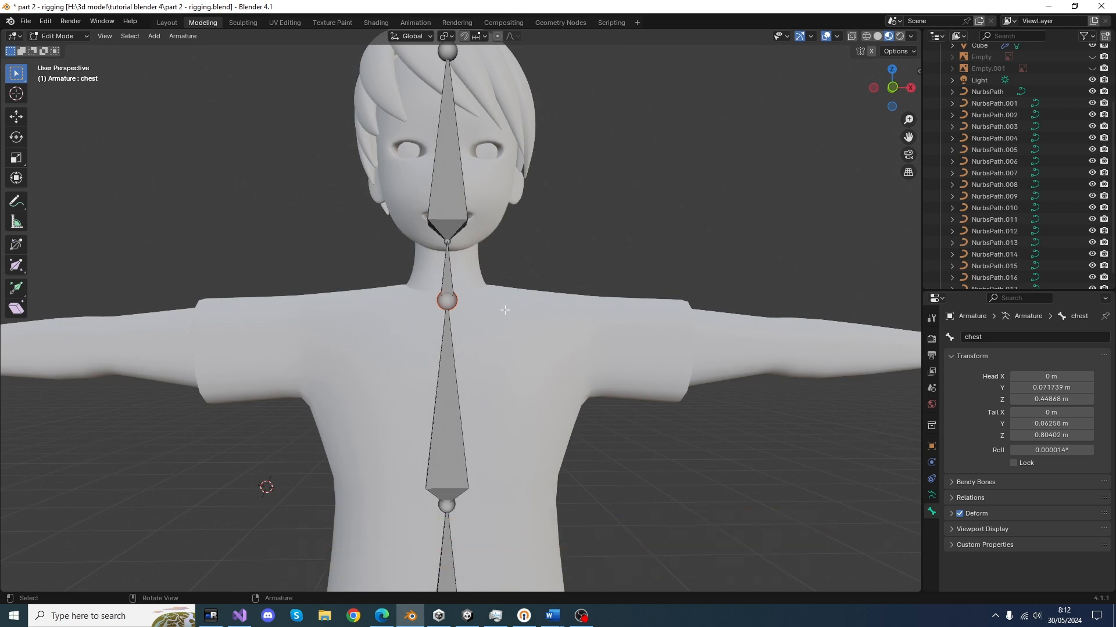
key("e")
key("x")
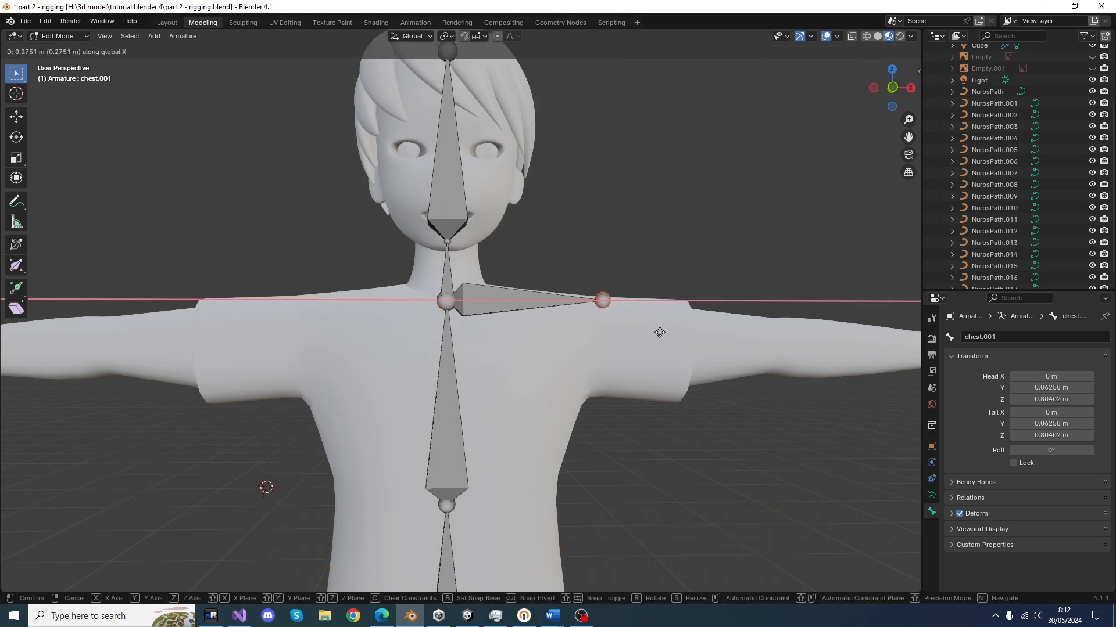
left_click(649, 333)
key("KP_1")
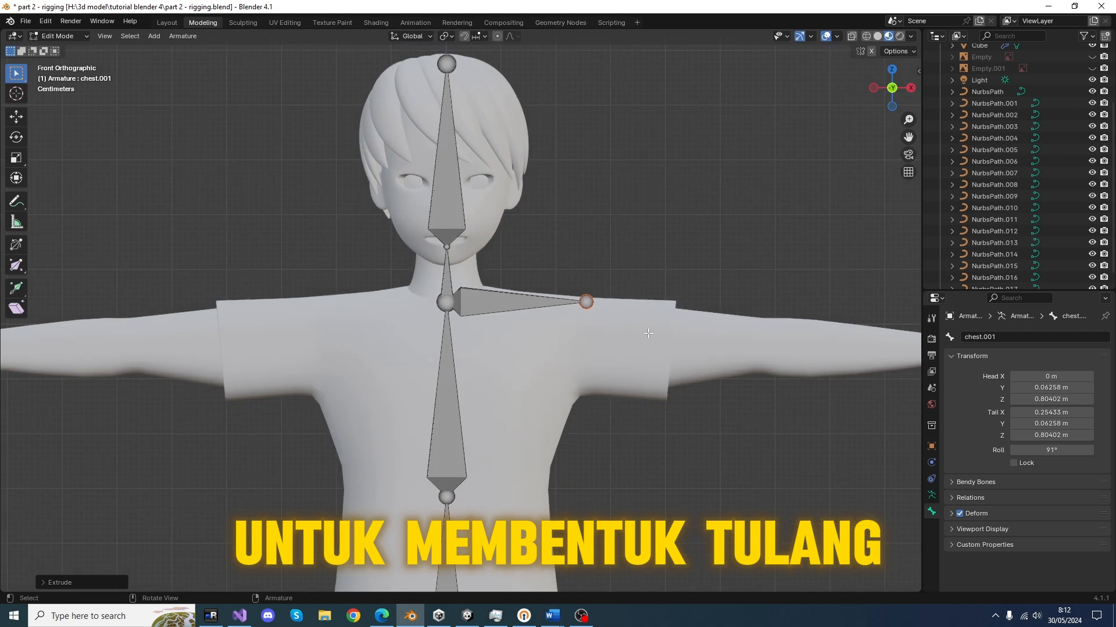
Disconnect the new shoulder bone from the chest bone while keeping chest as its parent.
scroll(469, 282, "up", 2)
left_click(469, 282)
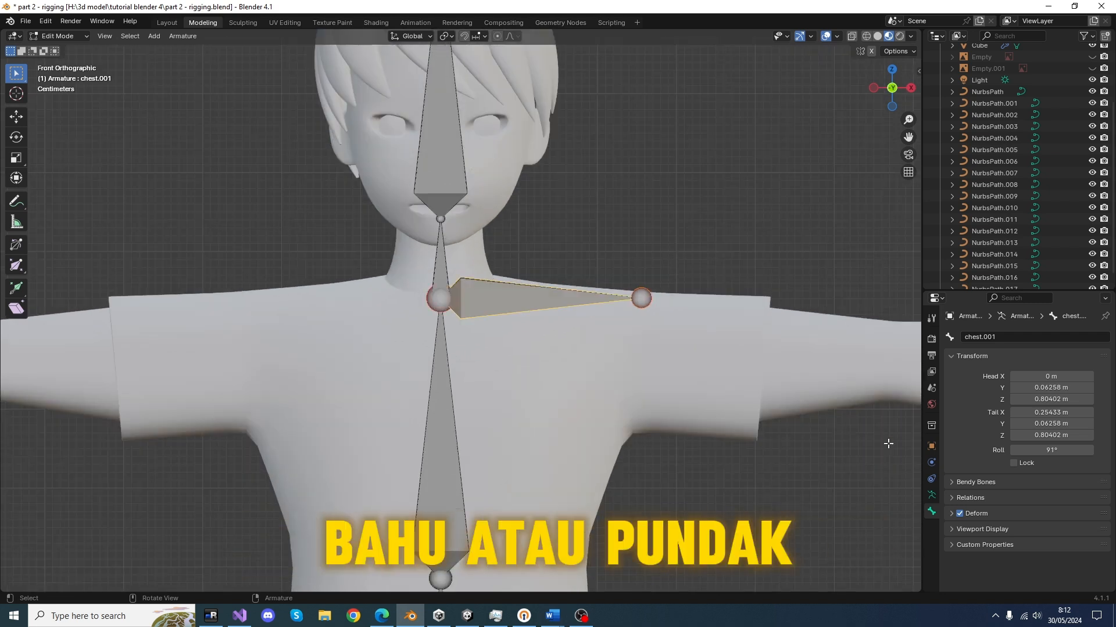
left_click(952, 498)
scroll(984, 501, "down", 3)
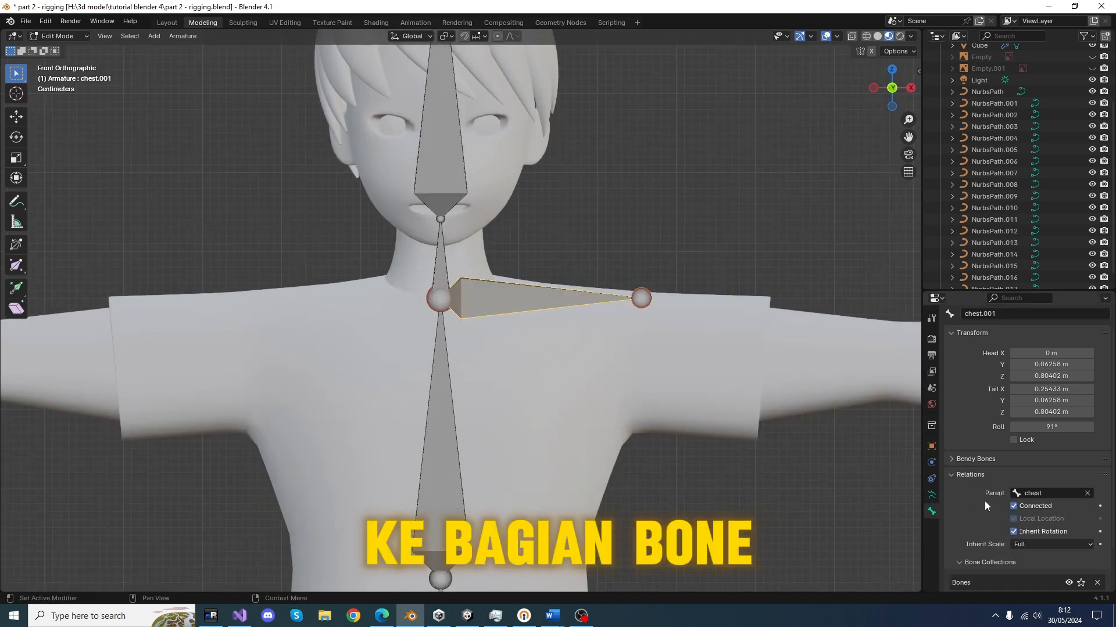
left_click(1014, 459)
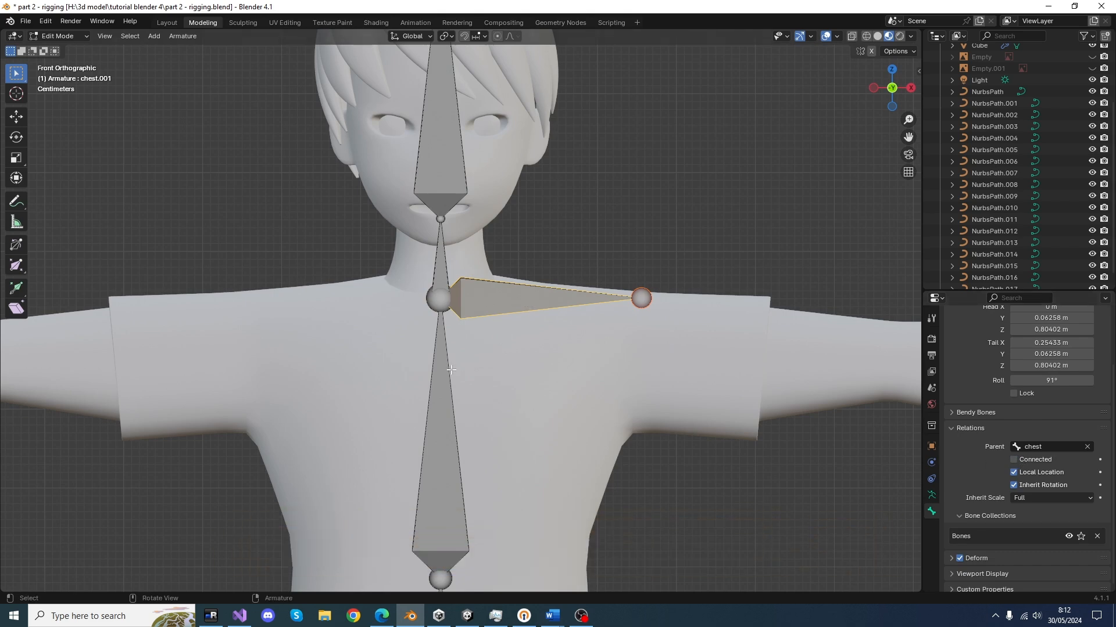
Move the shoulder bone about 0.06 m outward and 0.04 m down, and shorten it by shifting its tip about -0.06 m along X.
key("g")
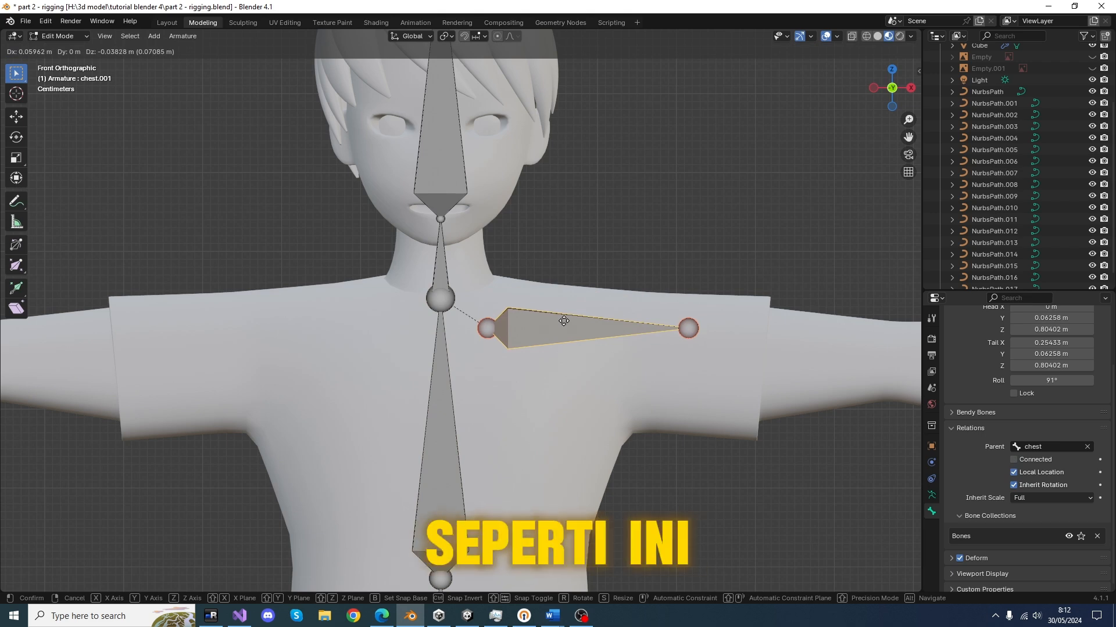
left_click(564, 319)
left_click(684, 333)
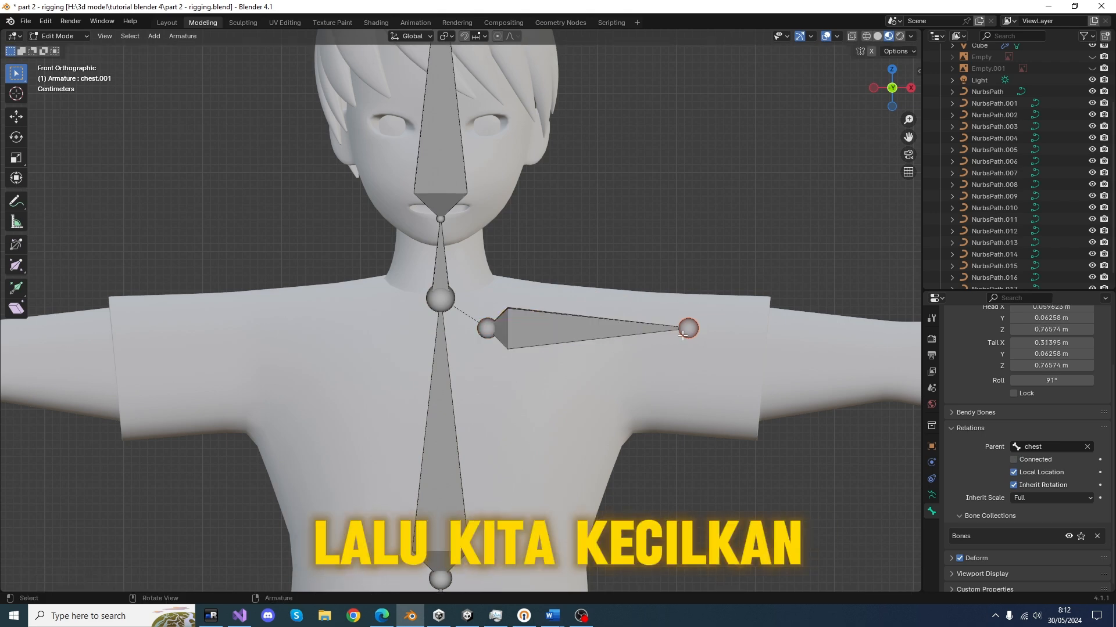
key("g")
key("x")
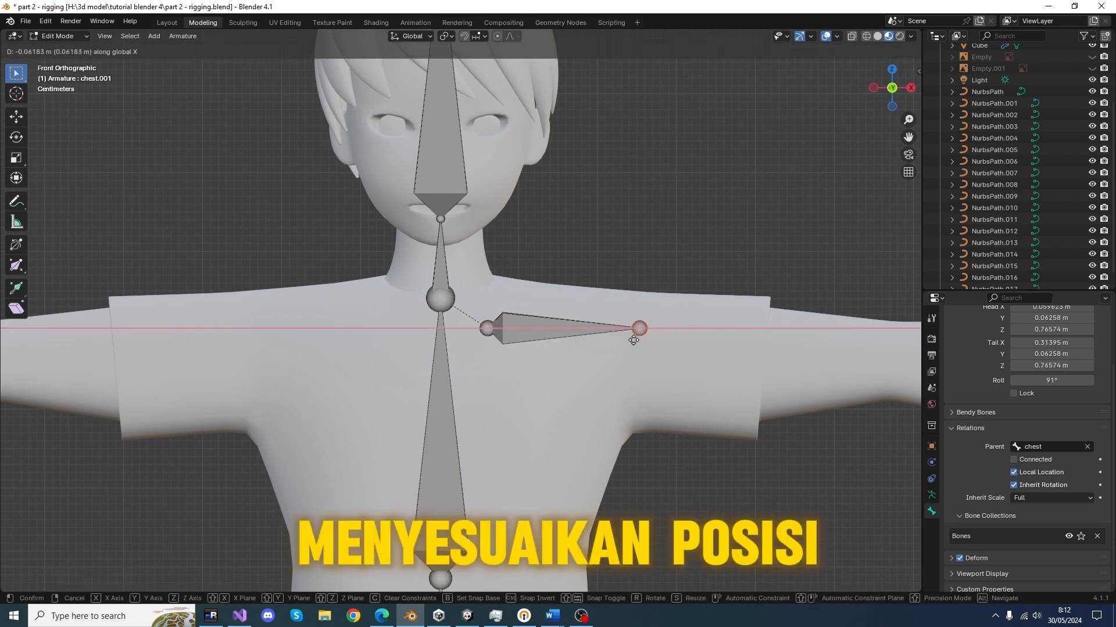
left_click(633, 340)
Leave armature editing and display the scene in wireframe shading.
scroll(633, 341, "down", 6)
scroll(633, 343, "up", 5)
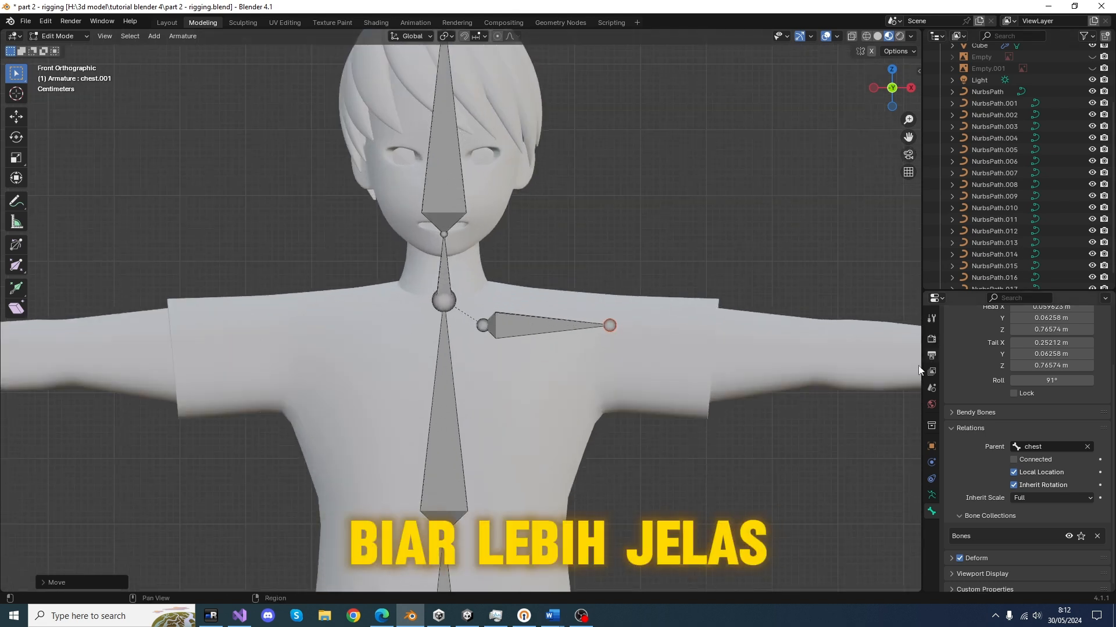
key("Tab")
left_click(605, 399)
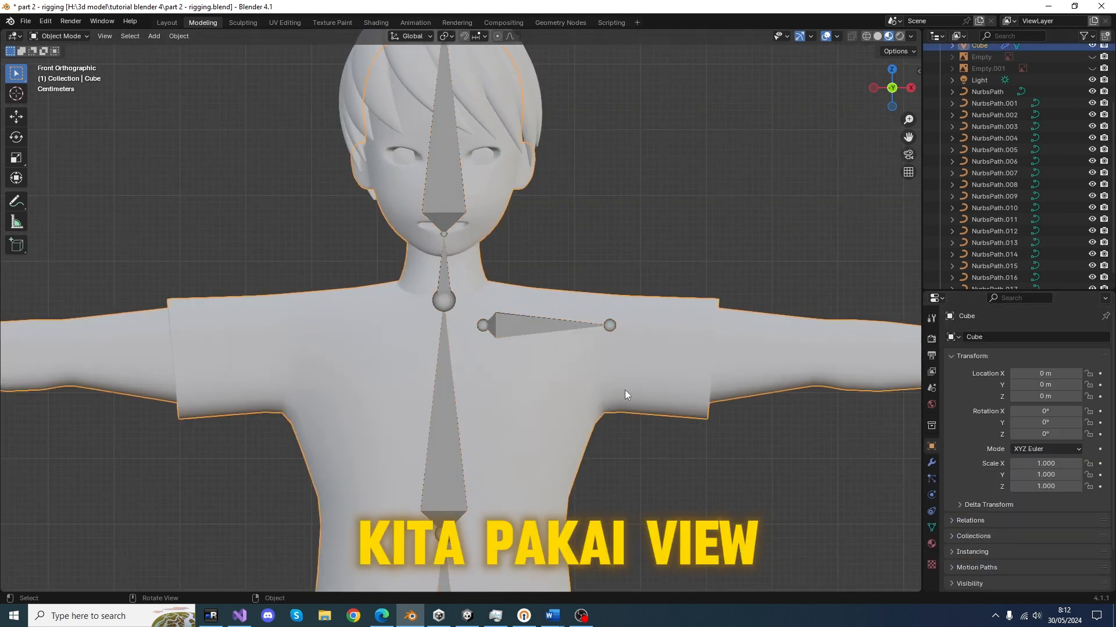
left_click(865, 36)
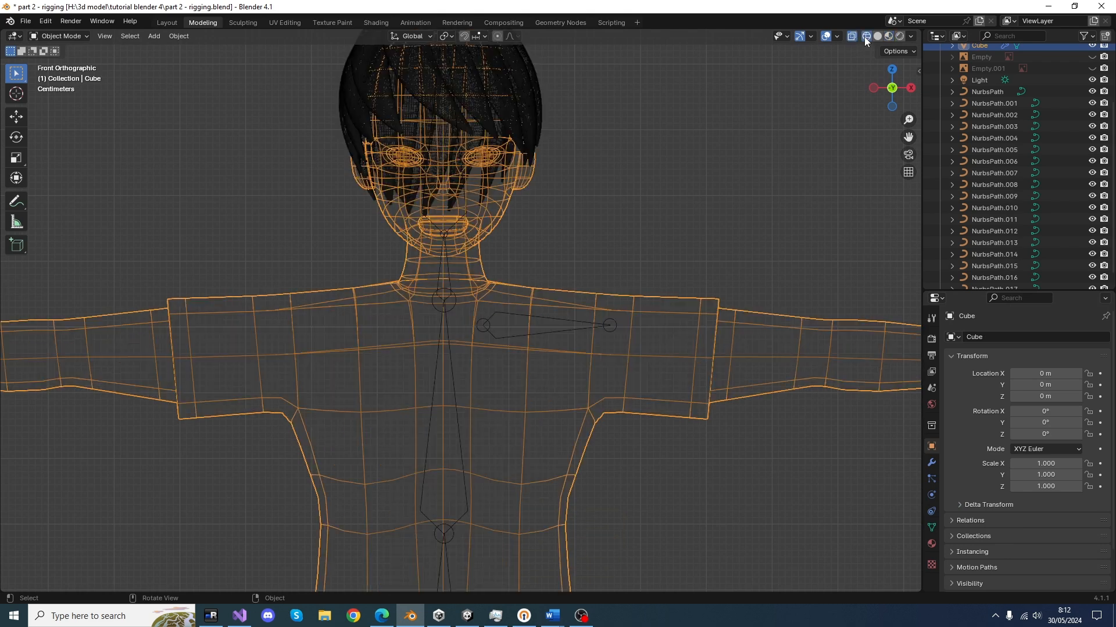
Lower the shoulder bone's outer tip about 0.02 m and shift it slightly inward in Edit Mode, and select the whole bone.
left_click(602, 327)
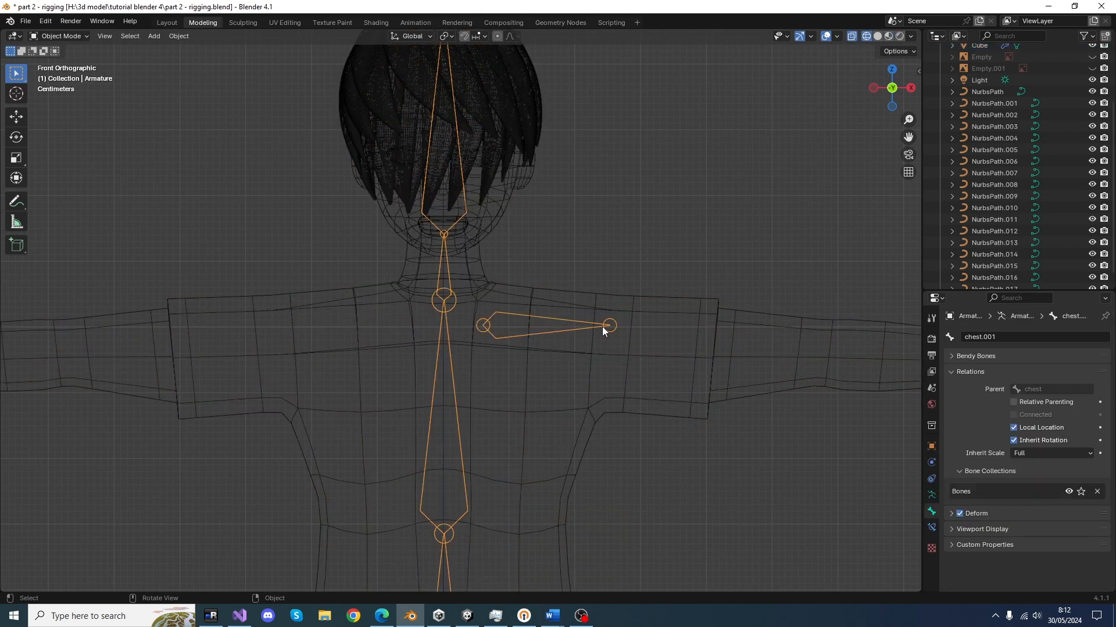
key("Tab")
left_click(609, 326)
key("g")
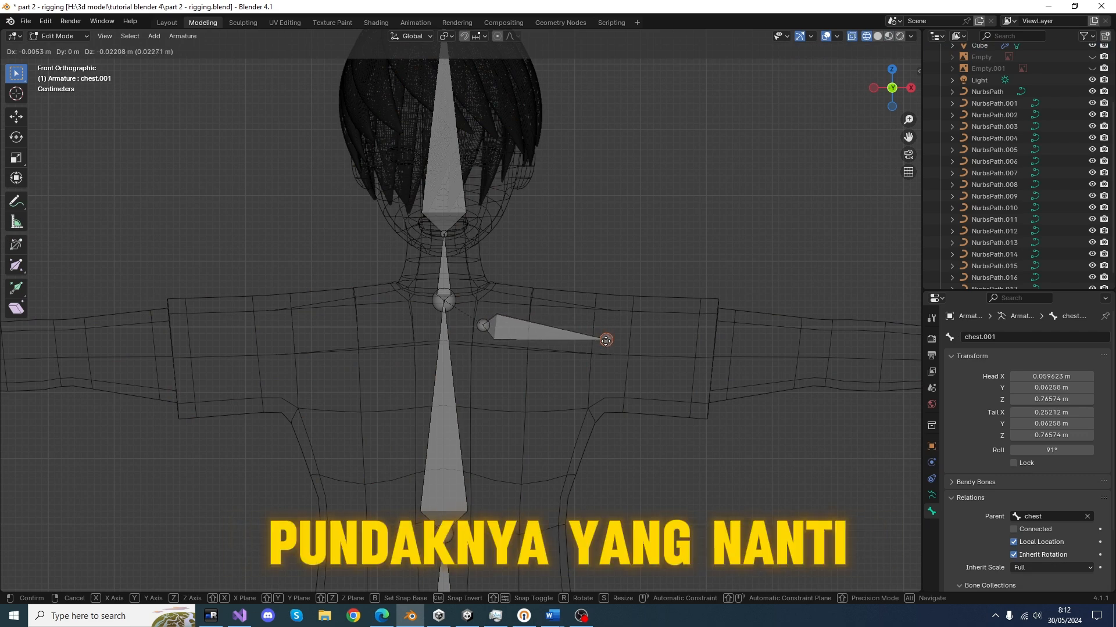
left_click(605, 340)
scroll(621, 341, "down", 4)
left_click(505, 327)
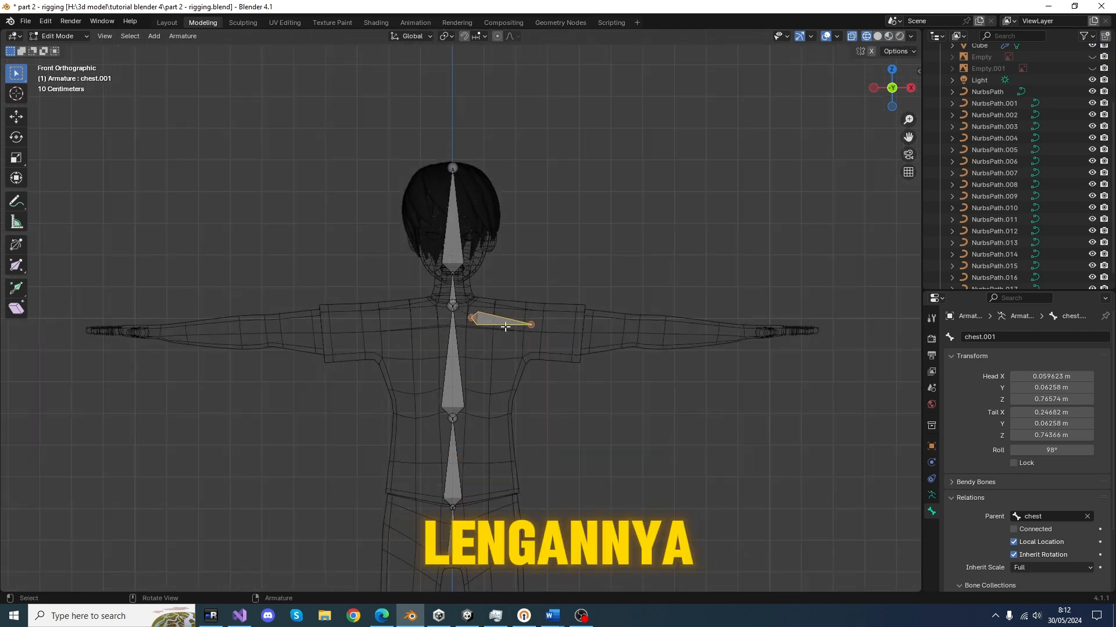
Rename the selected shoulder bone shoulder.L.
left_click(974, 339)
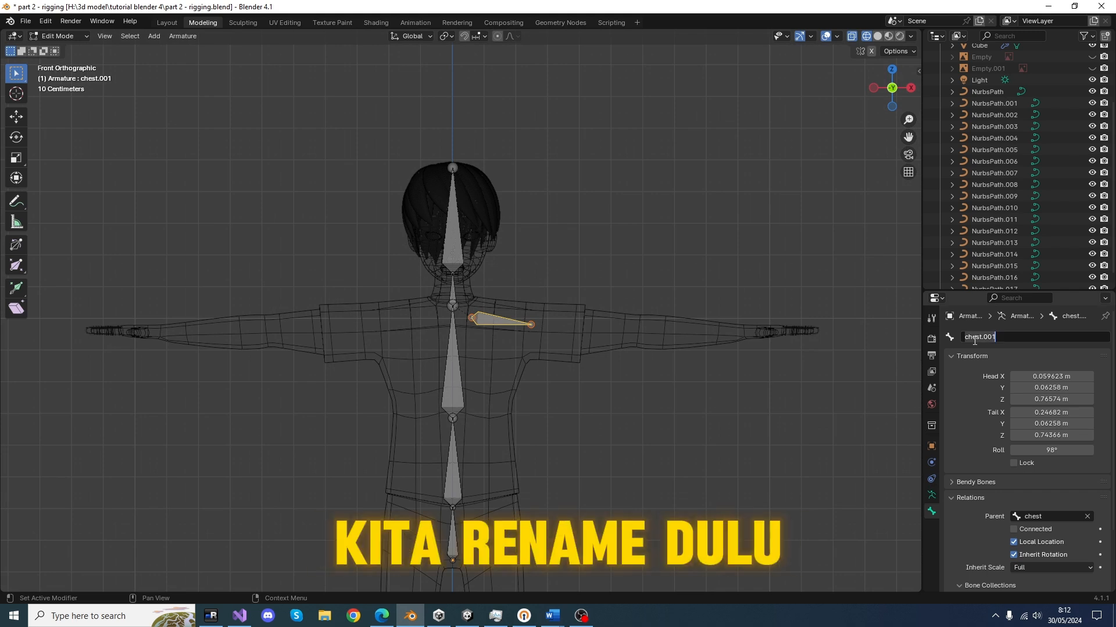
type("shoulder")
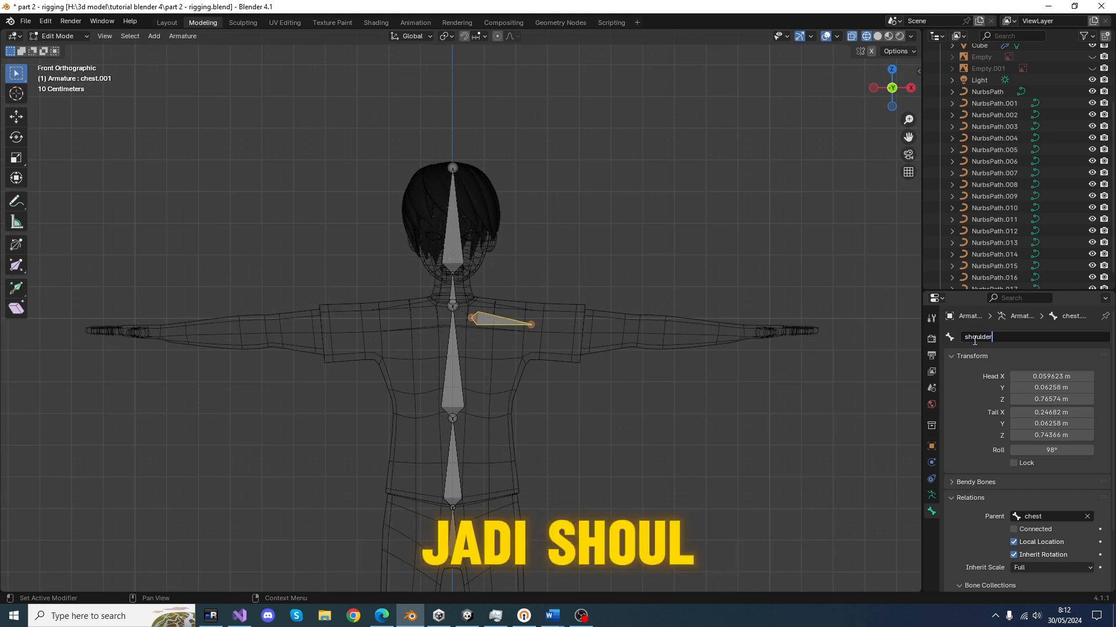
type(".")
type("L")
key("Return")
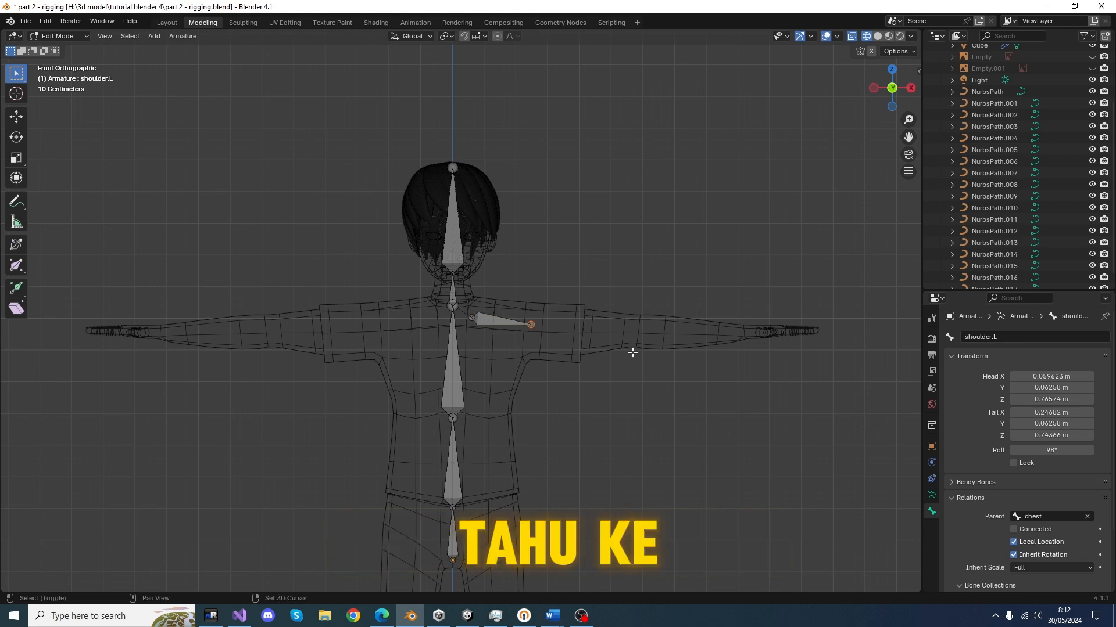
Extrude upper arm, forearm and hand bones in a chain from the shoulder bone's outer tip, about 0.35 m, 0.34 m and 0.10 m long.
middle_click_drag(629, 354, 465, 361, "shift")
scroll(468, 361, "up", 3)
key("e")
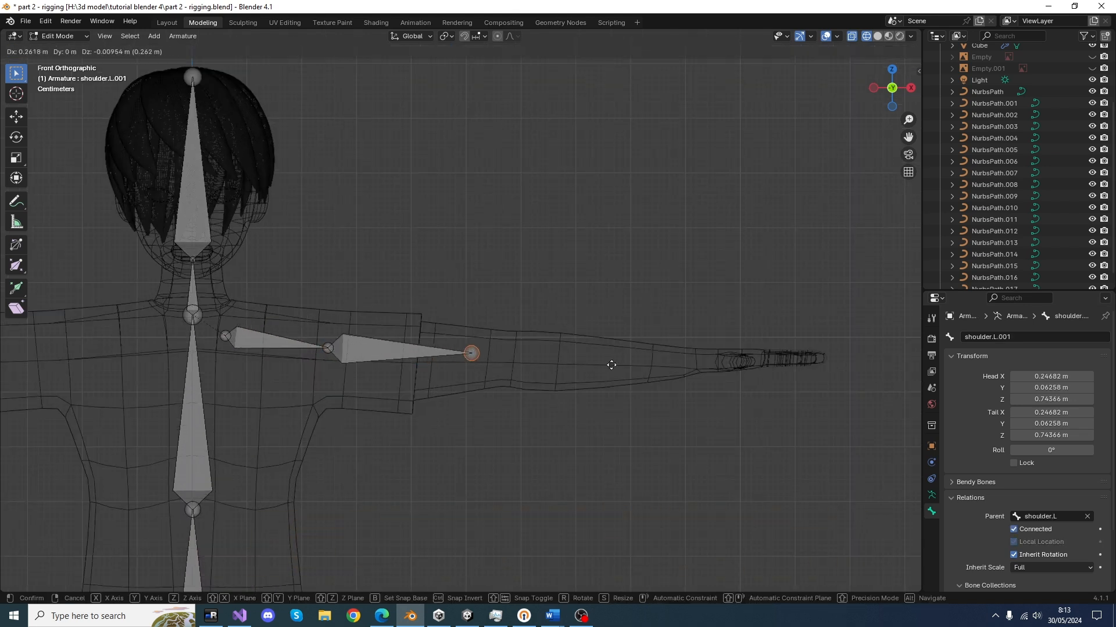
left_click(658, 368)
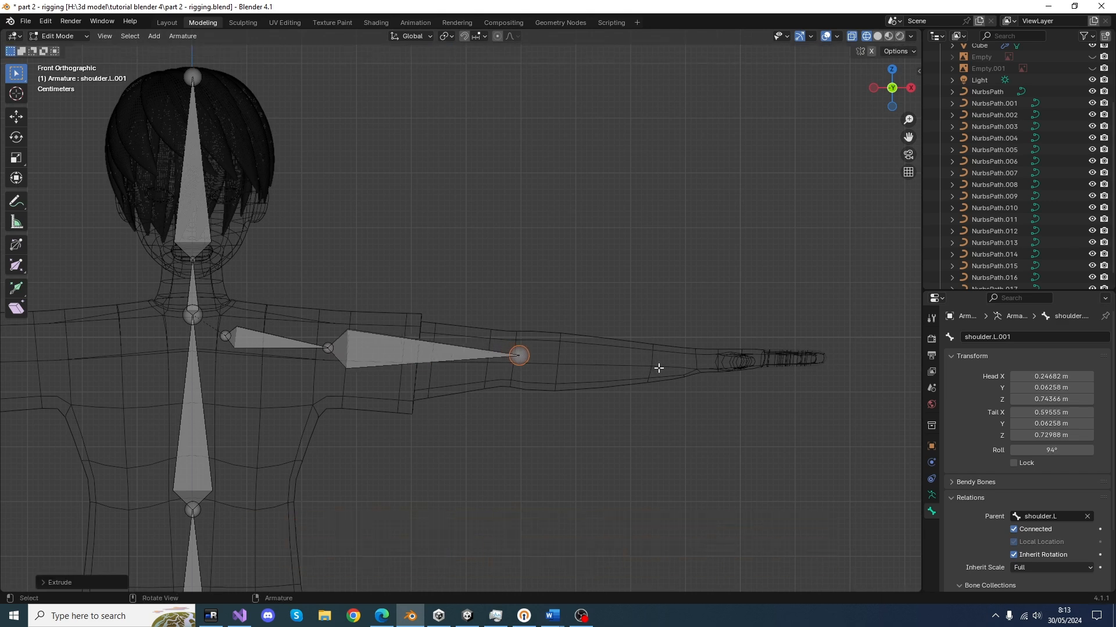
key("e")
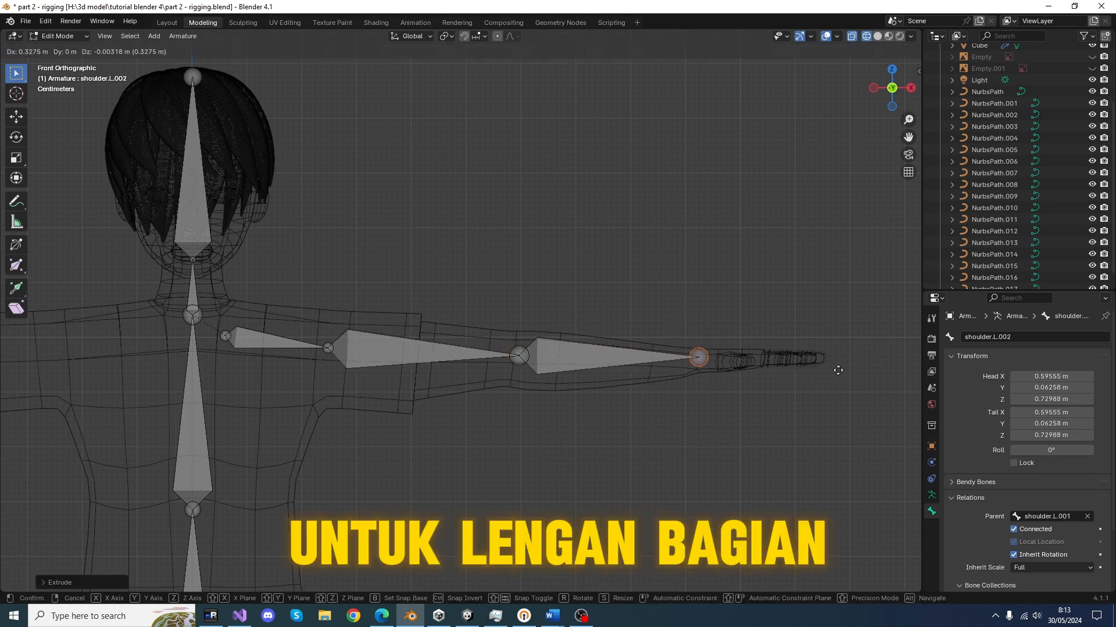
left_click(846, 374)
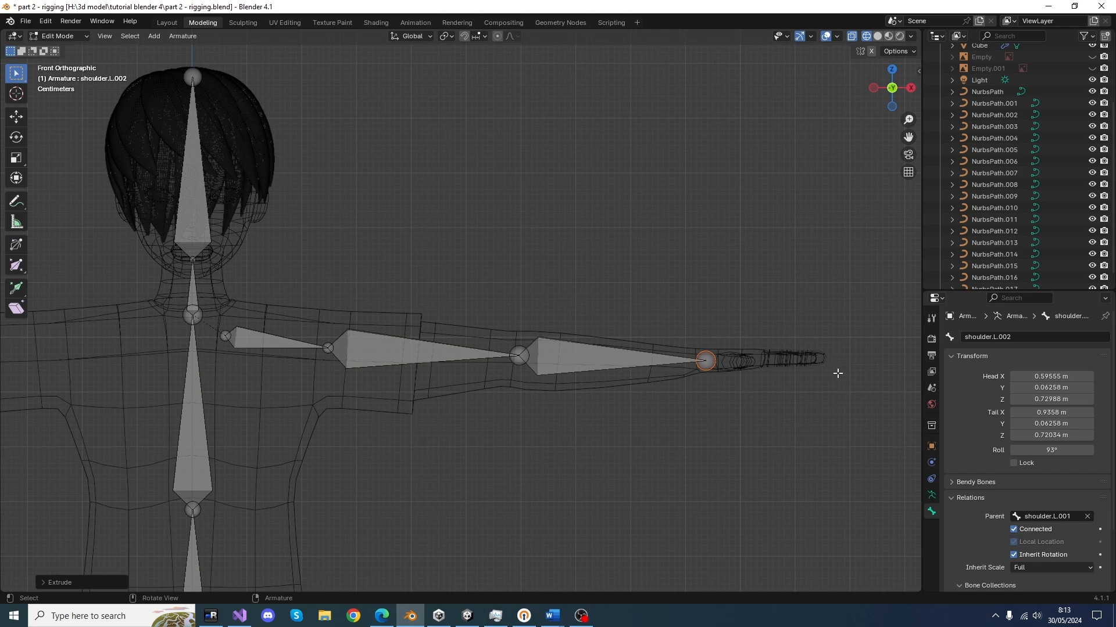
key("e")
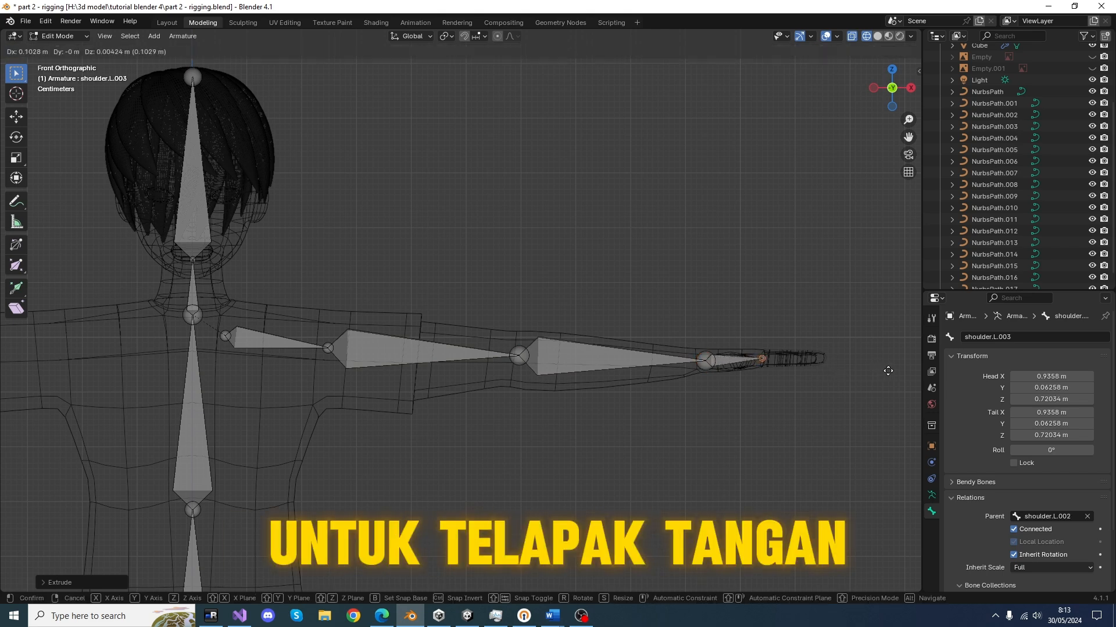
left_click(887, 370)
Rename the upper arm bone upperArm.L.
left_click(395, 343)
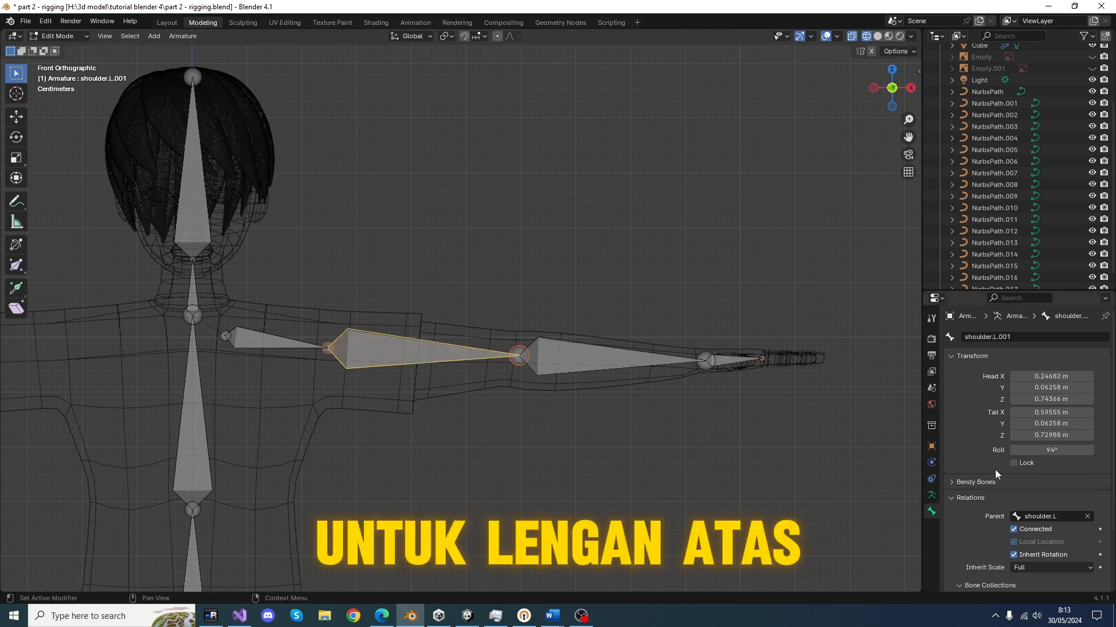
left_click(1011, 336)
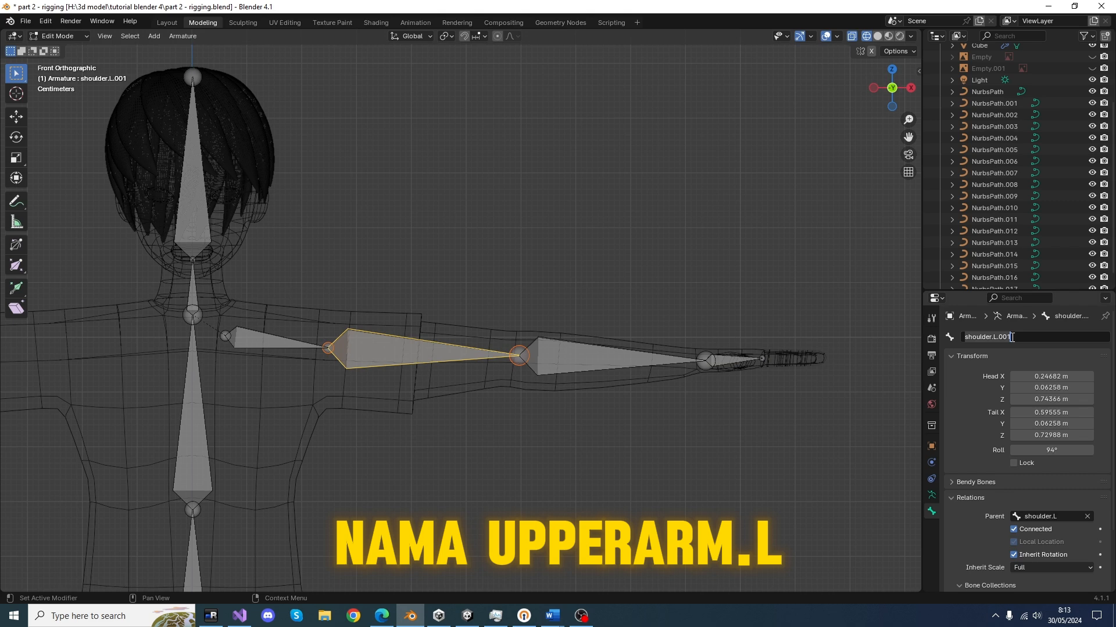
type("upperArm")
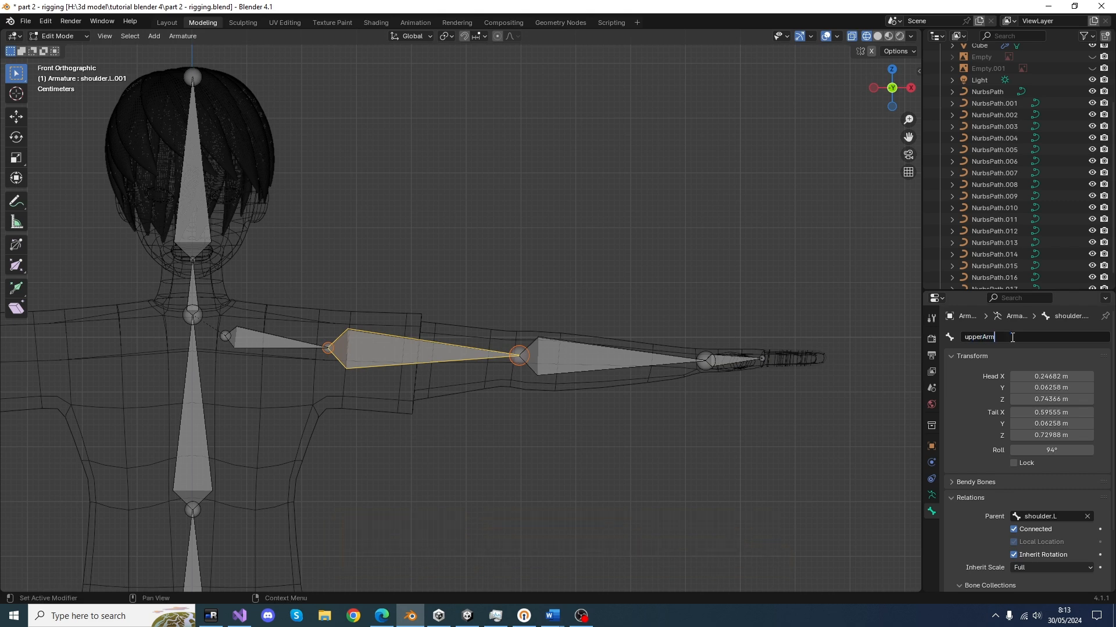
type(".L")
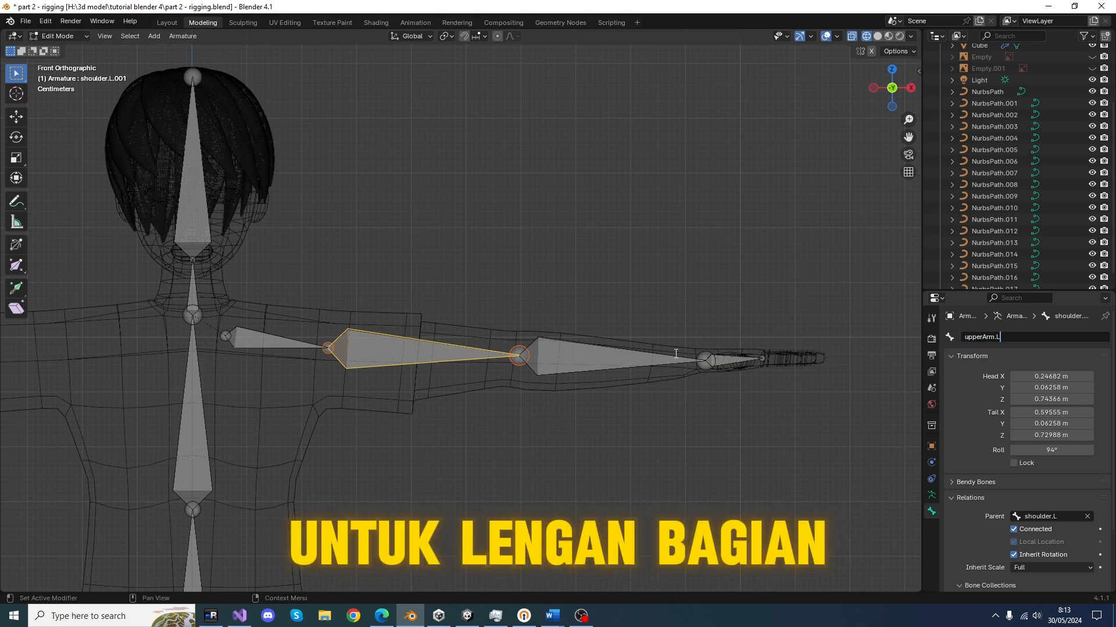
Rename the forearm bone lowerArm.L.
left_click(675, 354)
left_click(1001, 338)
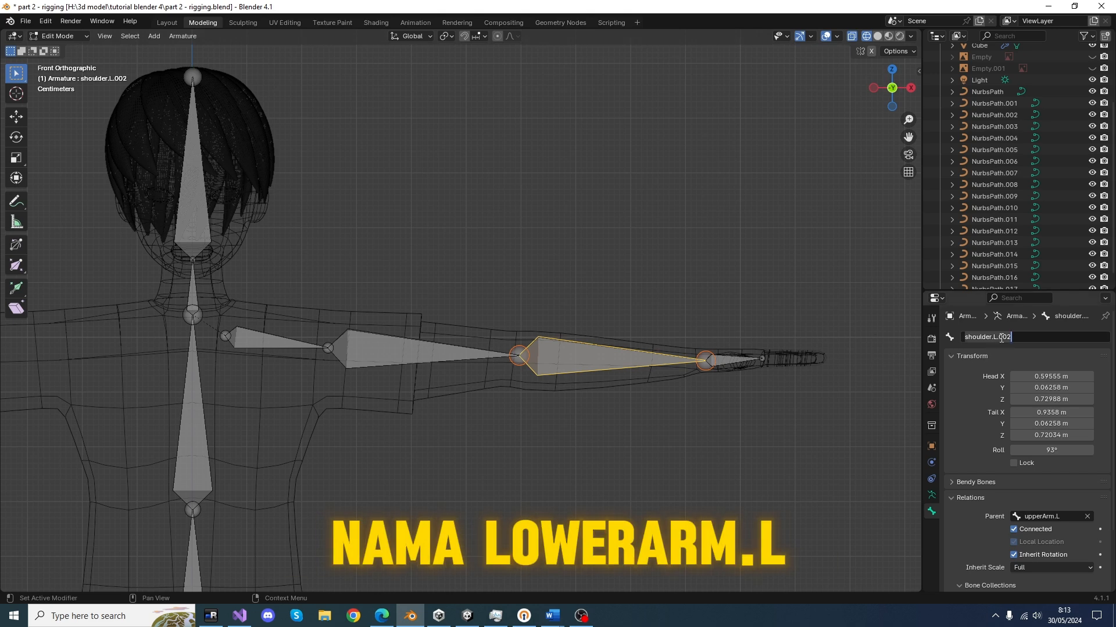
type("lowe")
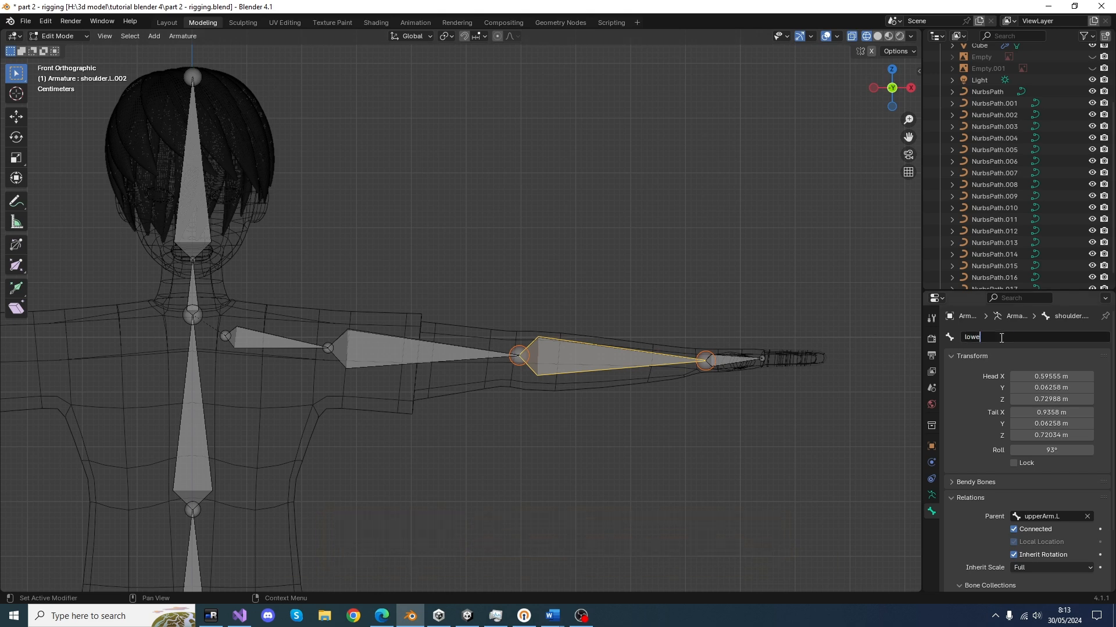
type("rArm.L")
key("Return")
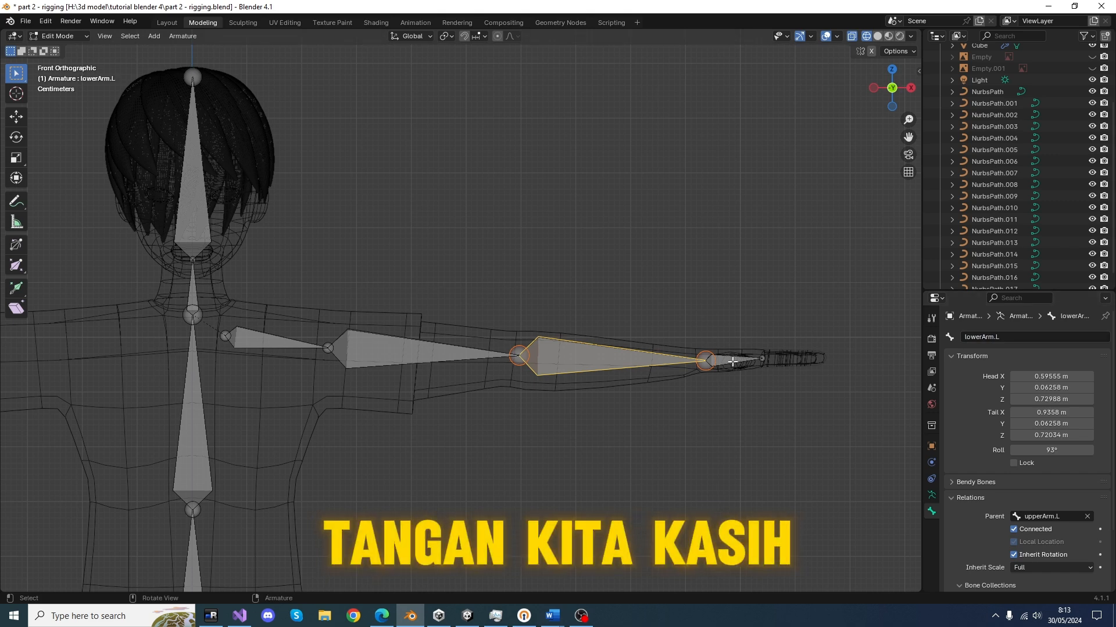
Rename the bone in the palm hand.L.
left_click(737, 362)
left_click(999, 338)
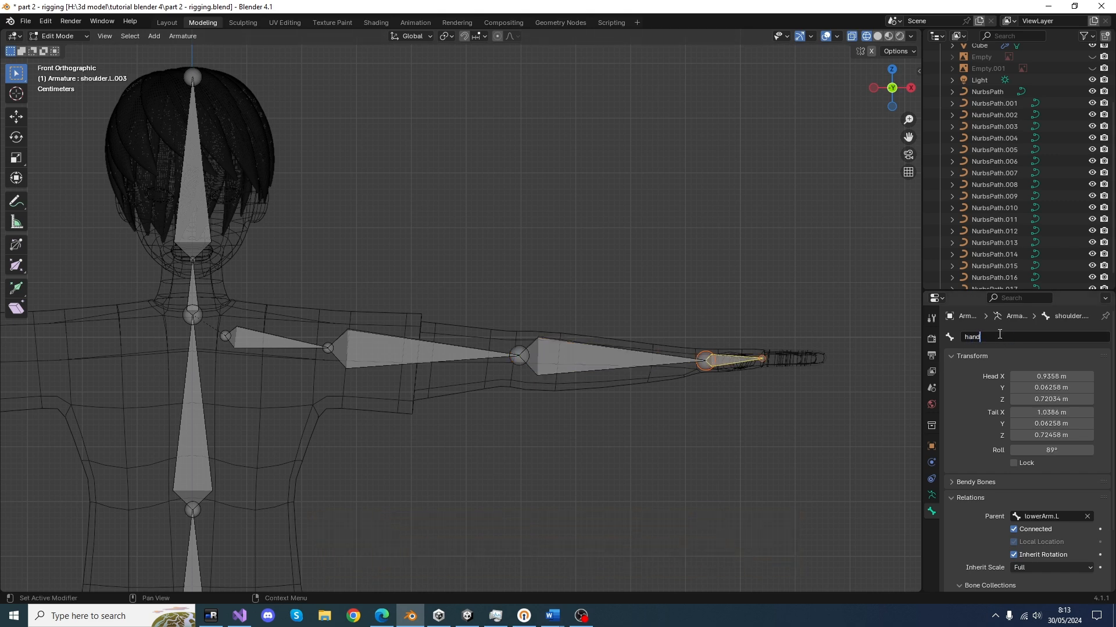
key("Return")
Examine how the arm bones fit the wireframe body and where the fingers extend beyond the hand bone.
scroll(192, 327, "down", 6)
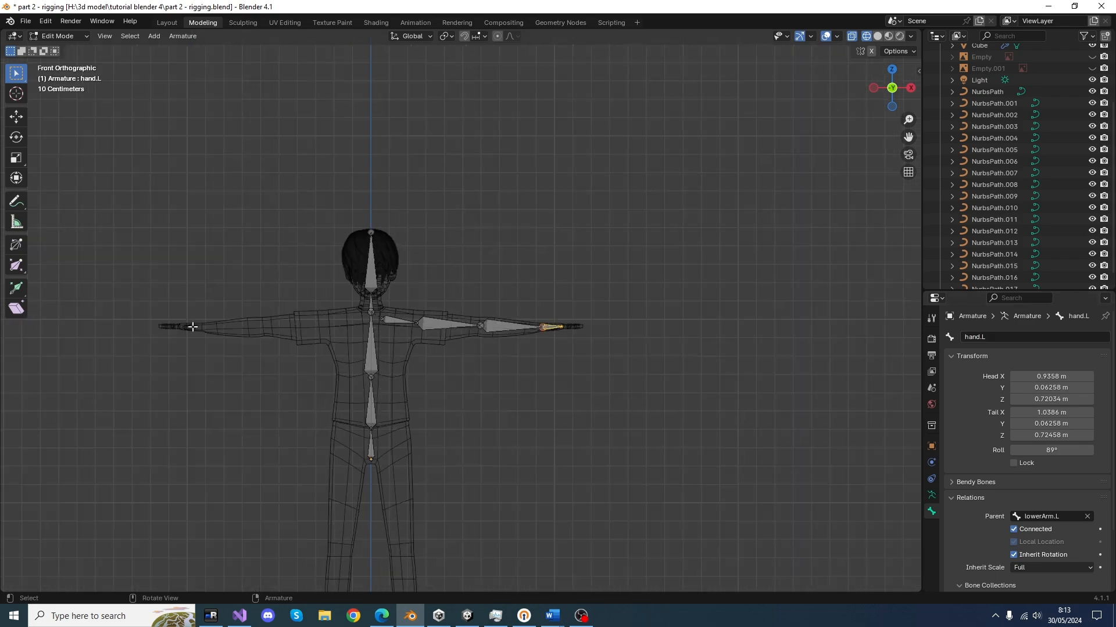
middle_click_drag(436, 379, 448, 224, "shift")
scroll(599, 176, "up", 3)
middle_click_drag(604, 178, 473, 457, "shift")
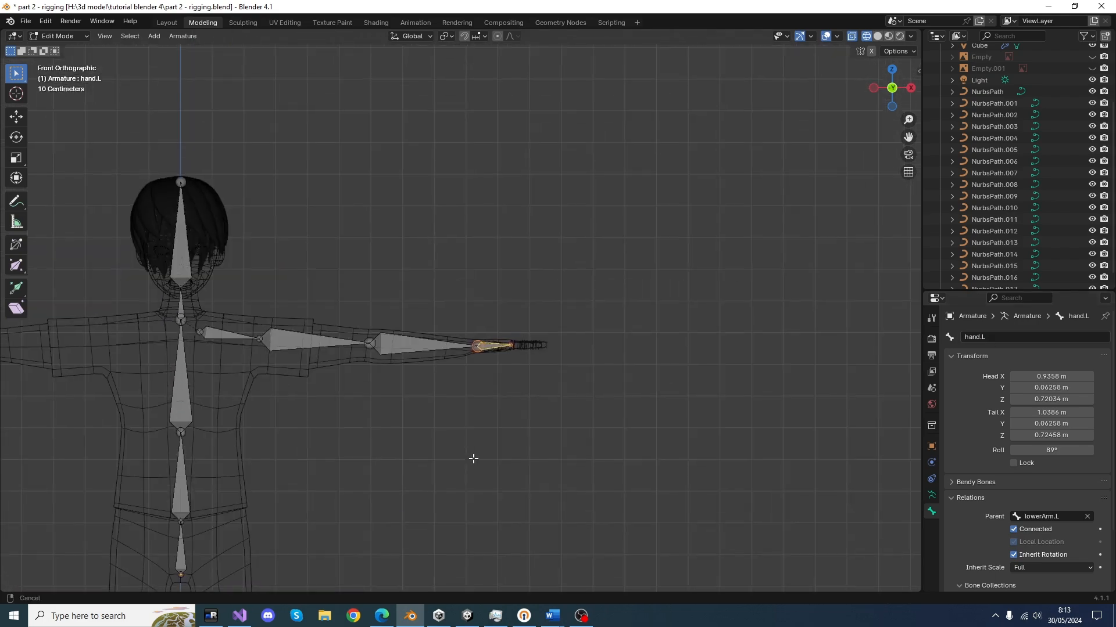
middle_click_drag(526, 411, 548, 470)
scroll(536, 369, "up", 4)
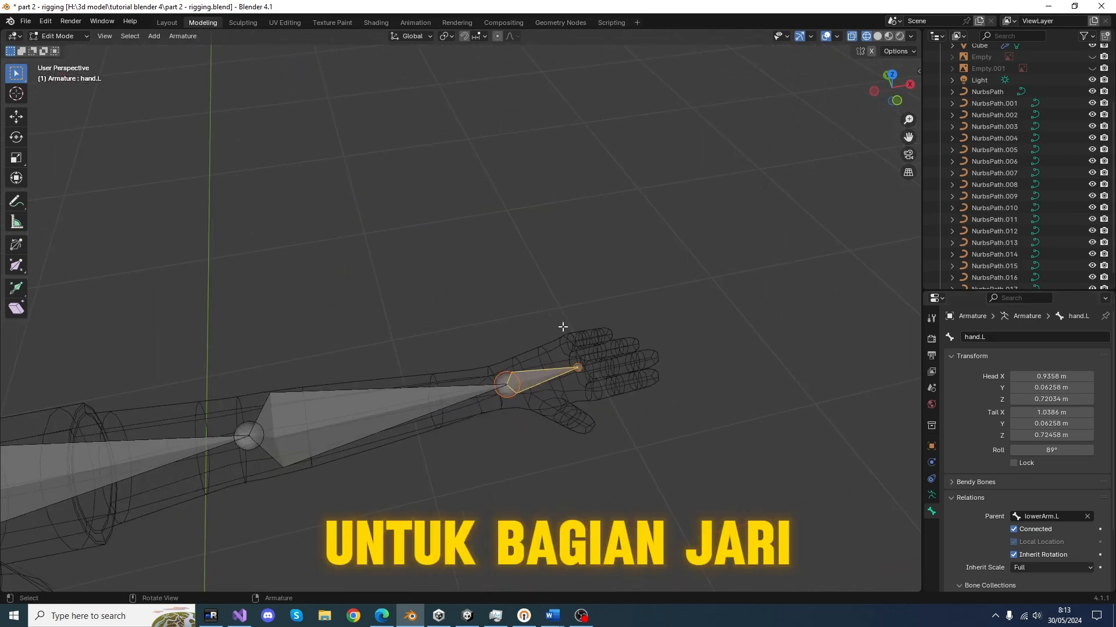
scroll(600, 425, "down", 8)
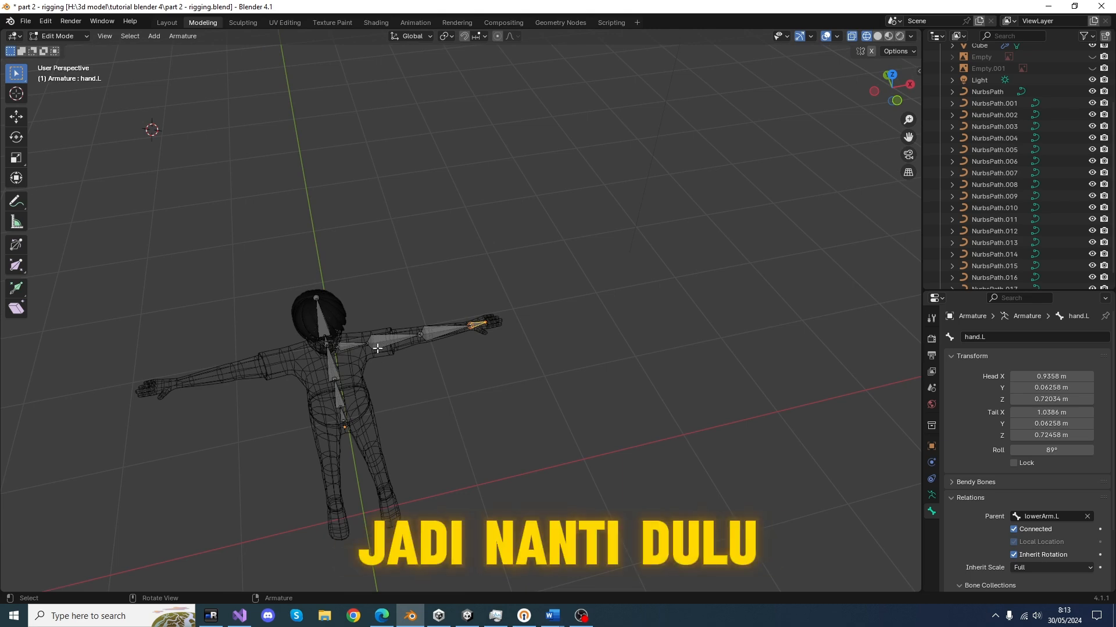
scroll(394, 399, "down", 3)
Extrude a bone about 0.20 m long from the hip bone's upper end, diagonally outward and down on the arm bones' side, in front view.
middle_click_drag(393, 398, 397, 360)
scroll(343, 448, "up", 8)
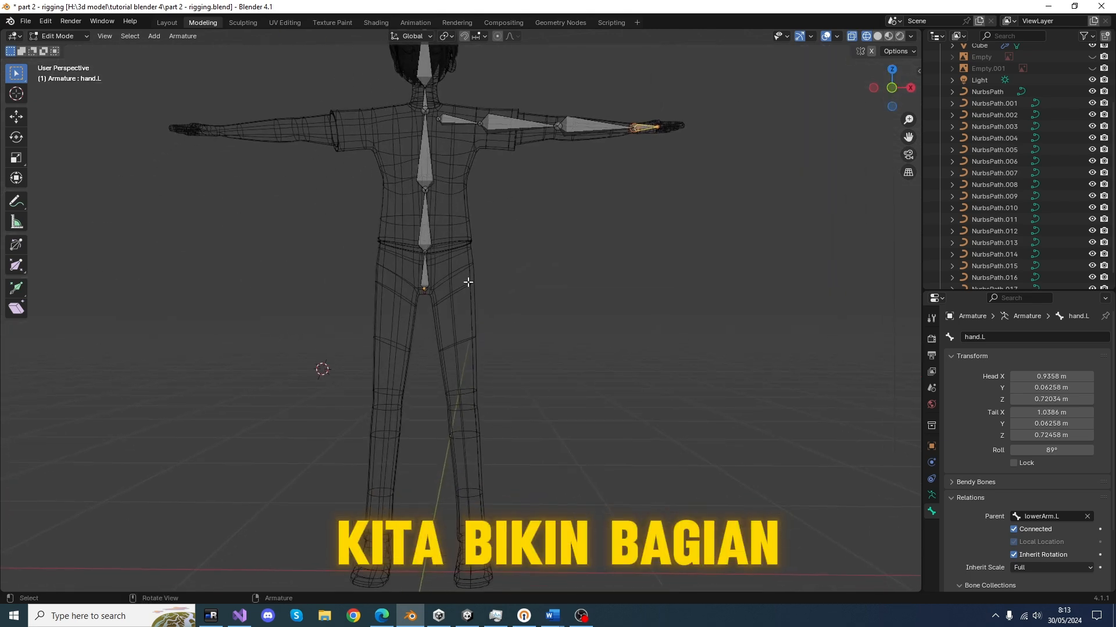
left_click(393, 244)
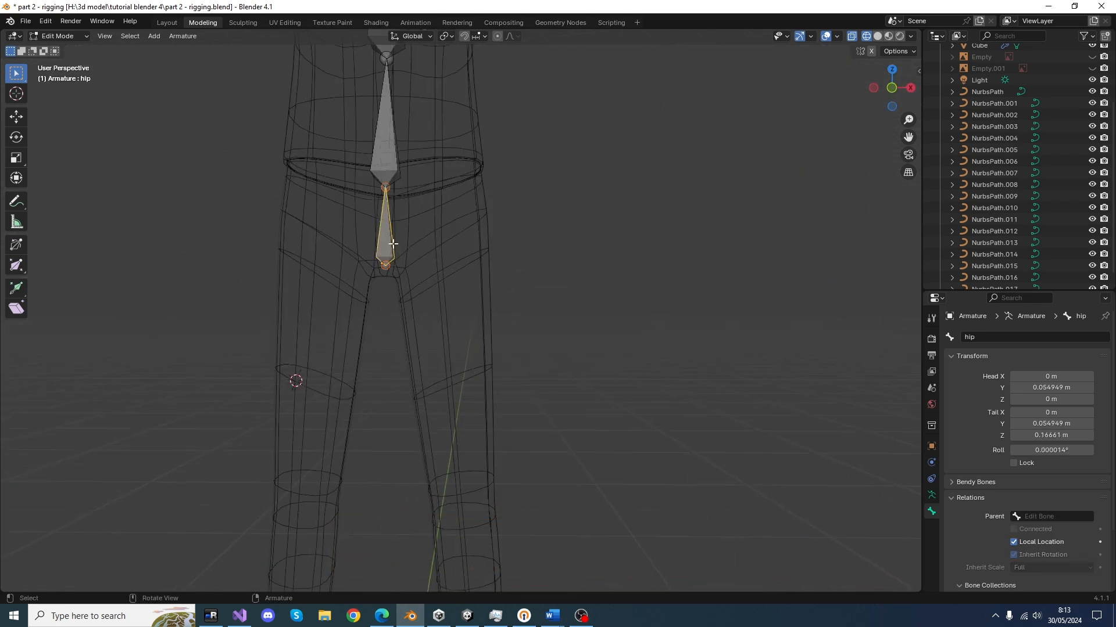
key("KP_1")
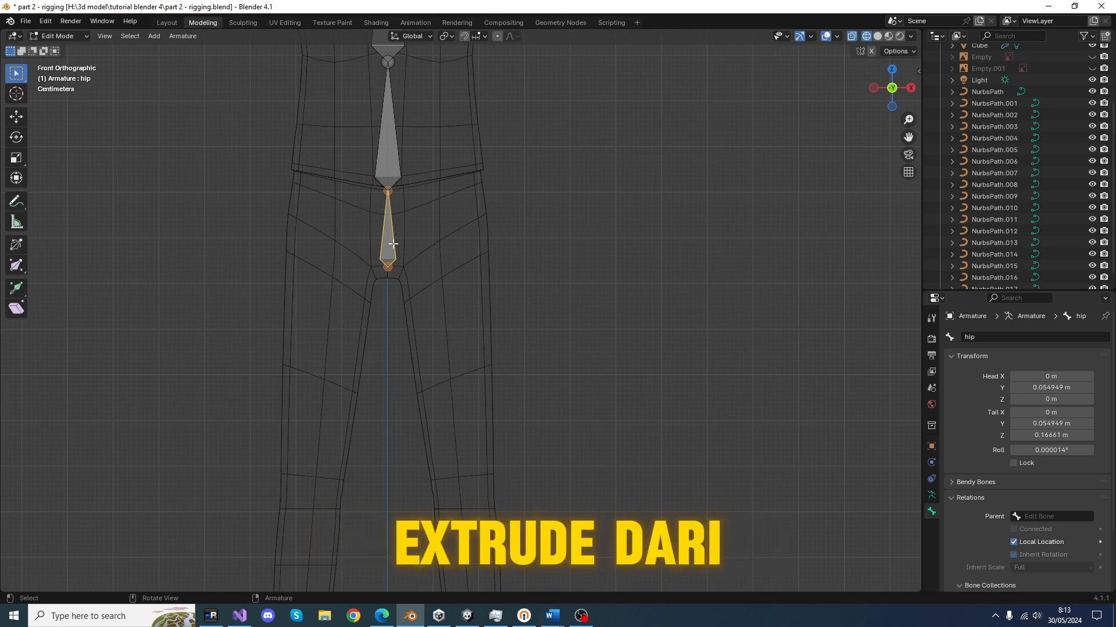
scroll(405, 331, "up", 4)
middle_click_drag(316, 224, 338, 346, "shift")
left_click(338, 345)
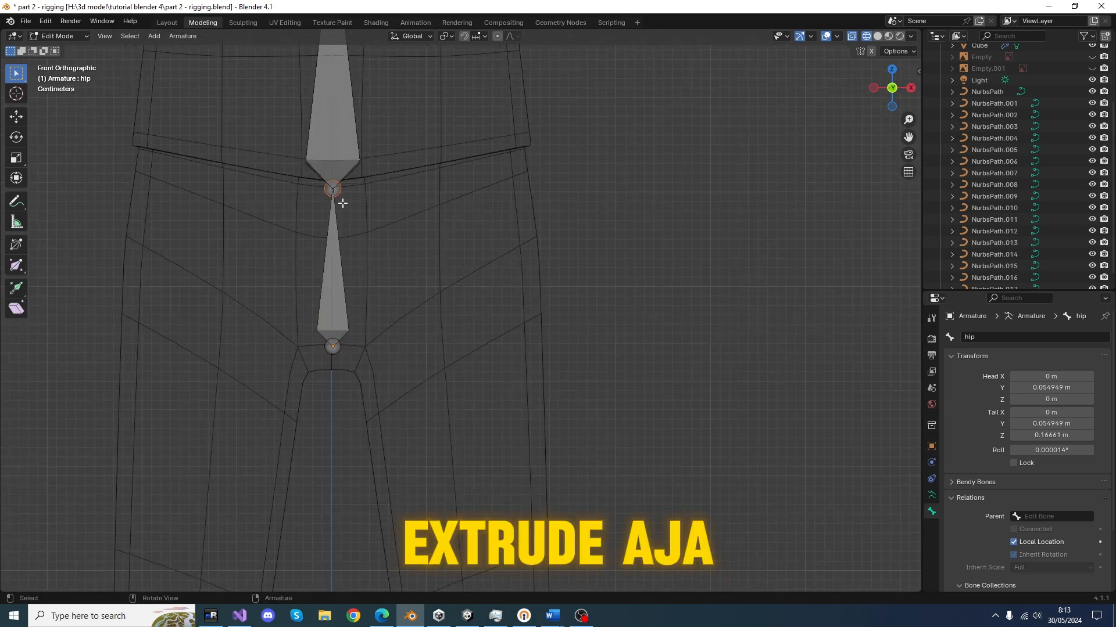
key("e")
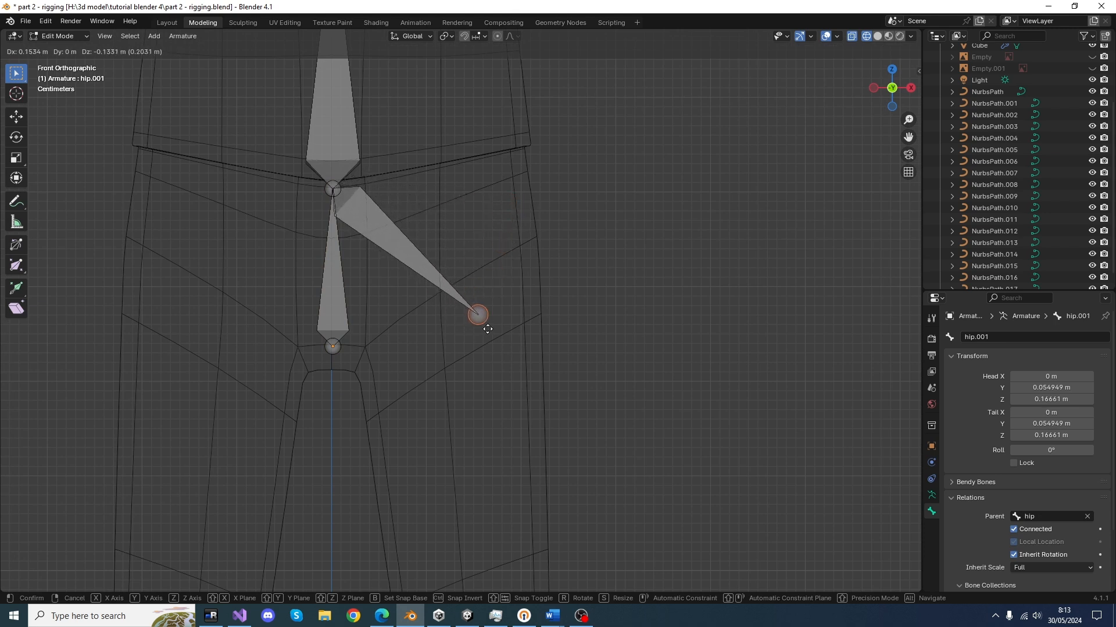
left_click(487, 329)
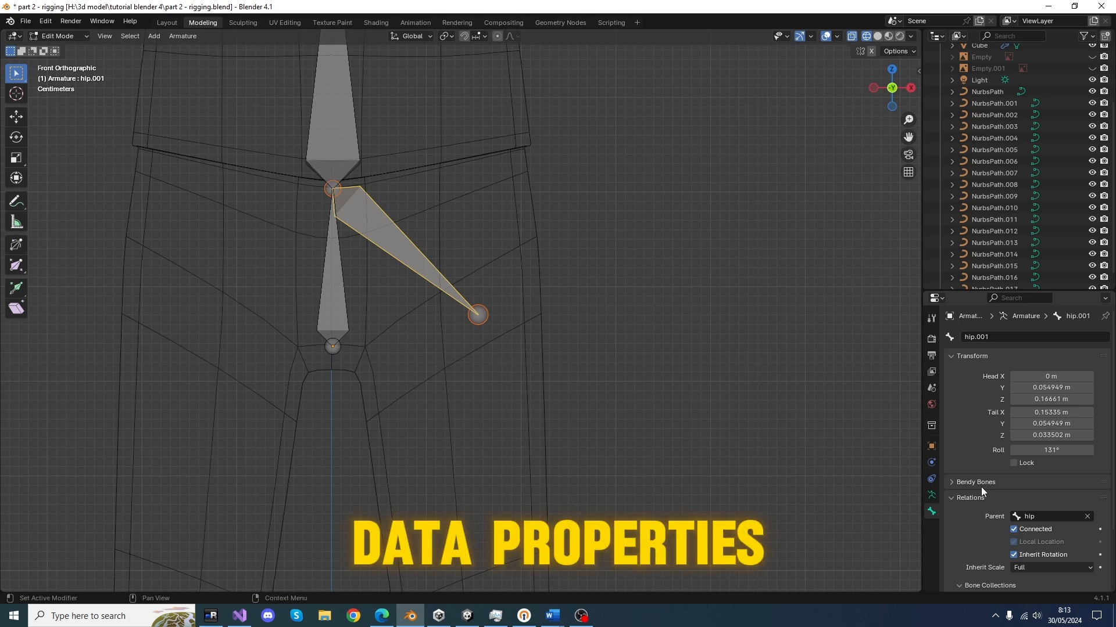
Disconnect the new bone from the hip bone, keeping it as parent, and move the bone about 0.03 m outward and 0.17 m down.
left_click(1014, 530)
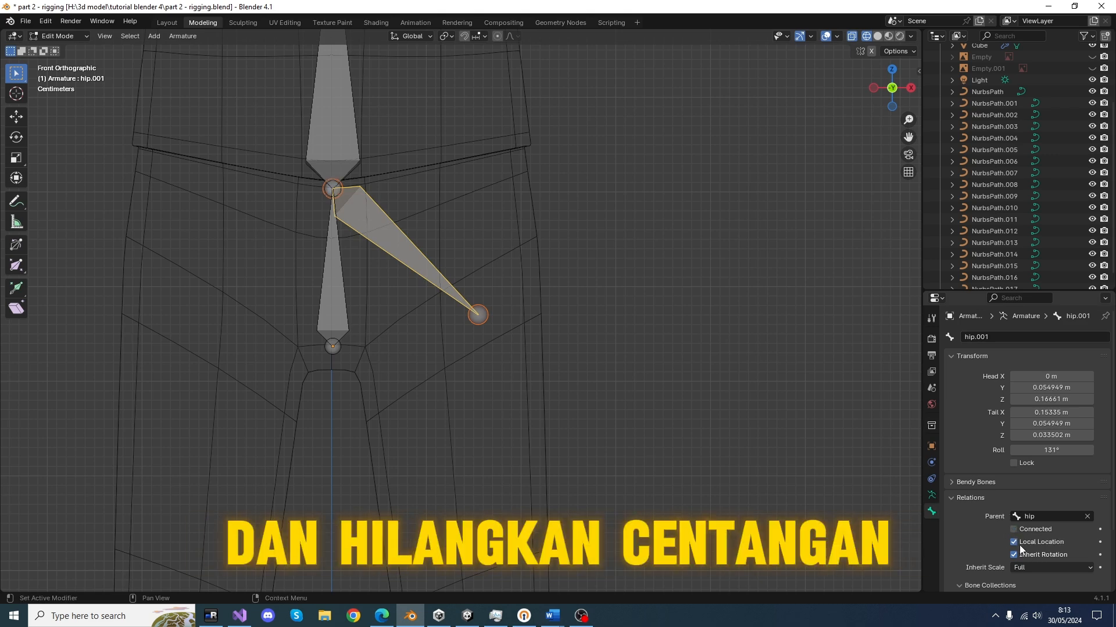
left_click(391, 252)
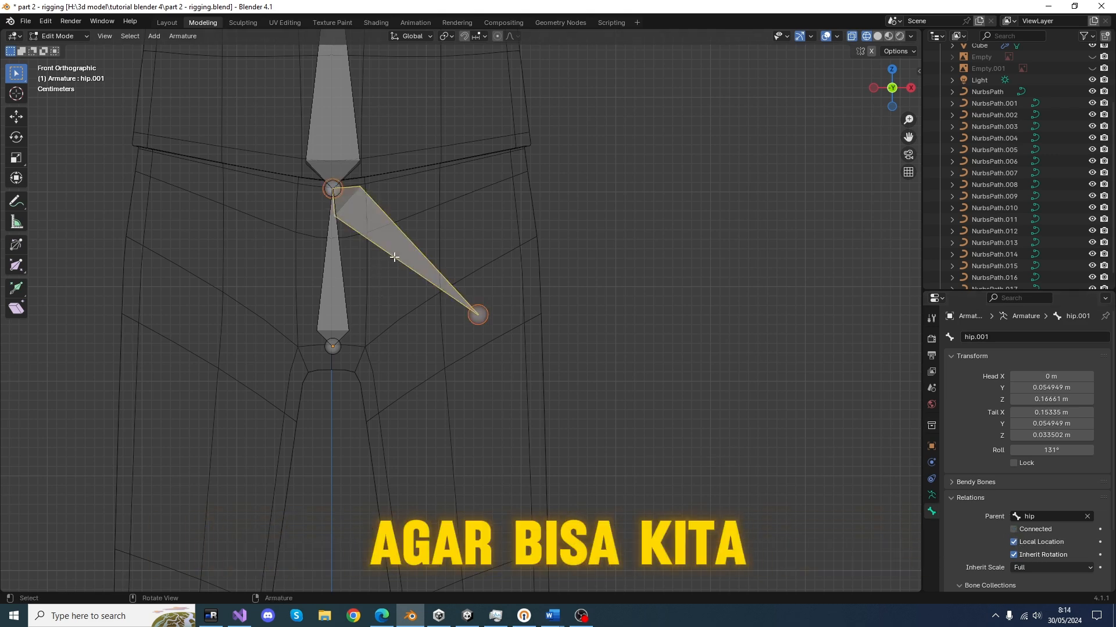
key("g")
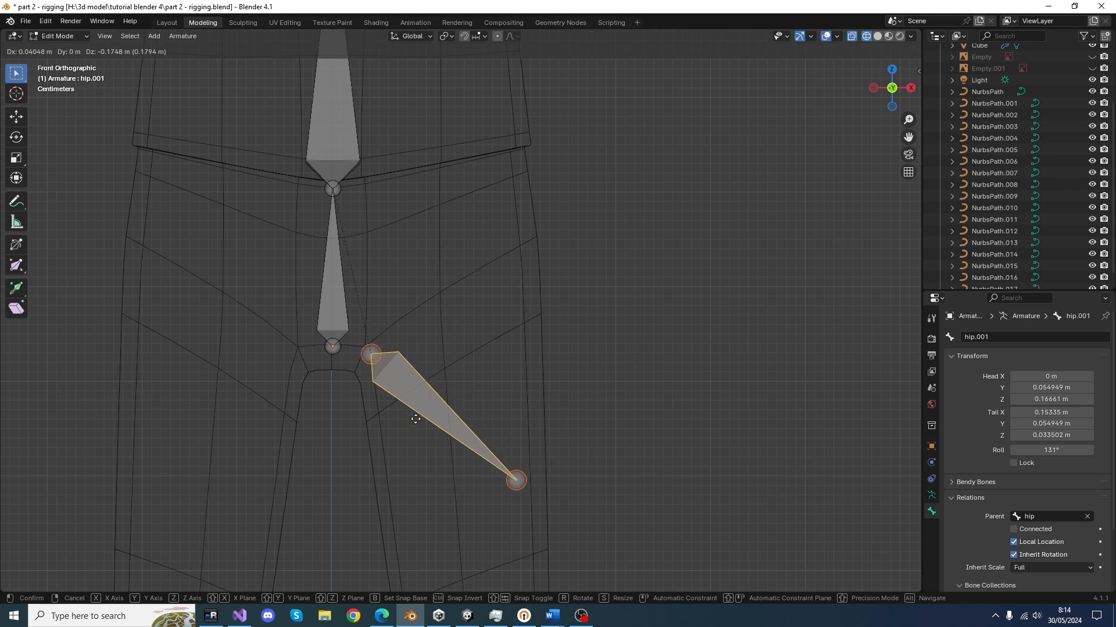
left_click(421, 417)
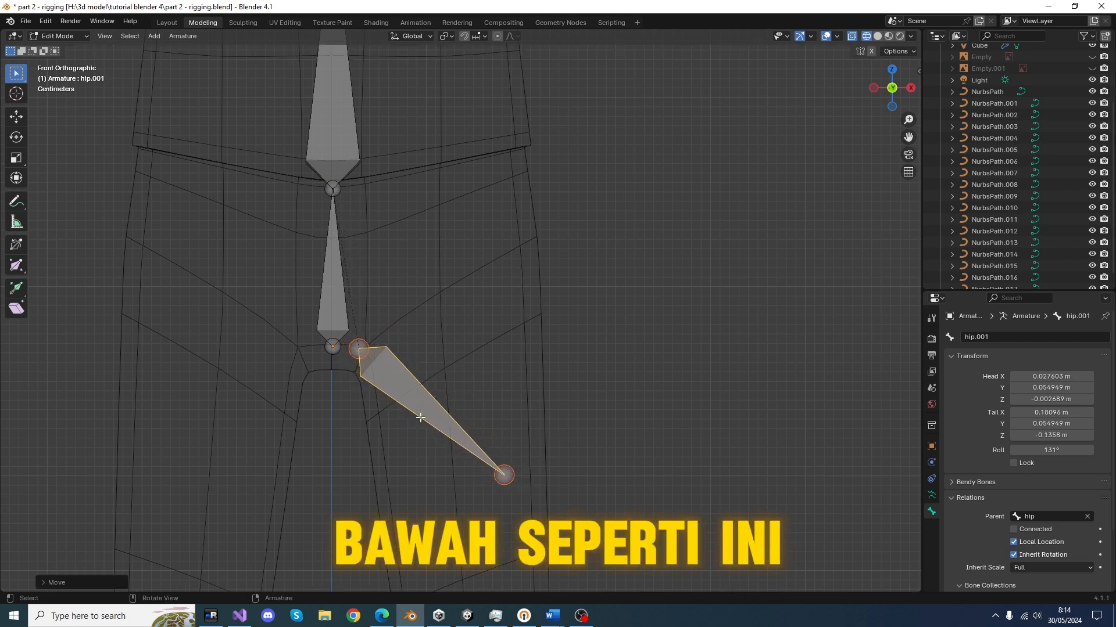
Raise the disconnected bone's outer tip and shift it inward to about X 0.12 m, Z 0.08 m, so the bone slants upward and outward.
left_click(513, 477)
left_click_drag(513, 469, 463, 253)
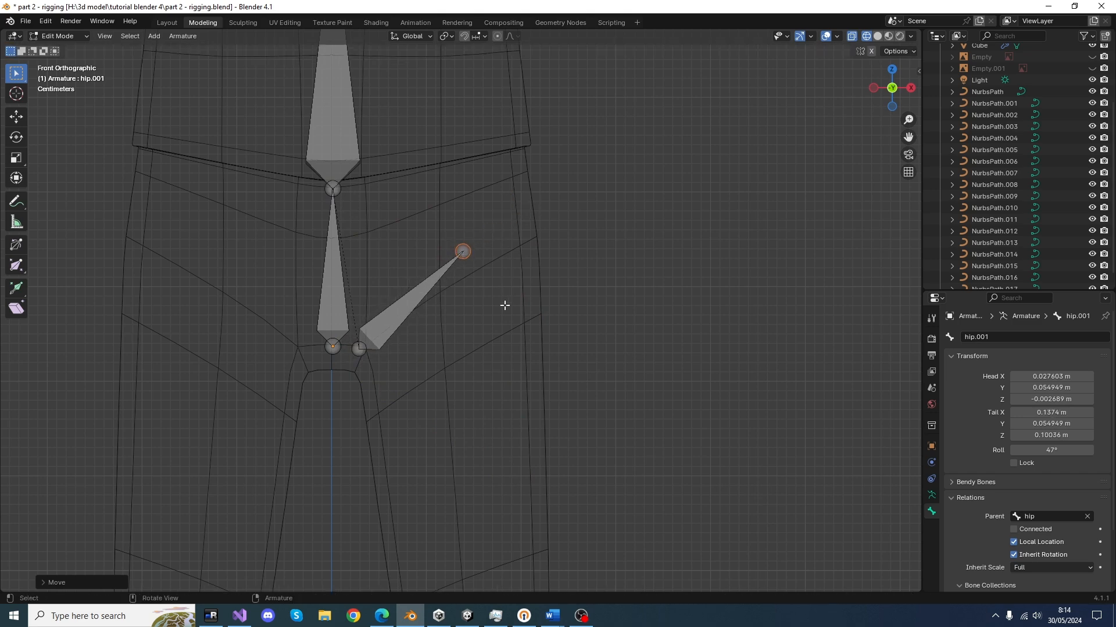
scroll(505, 301, "down", 2)
middle_click_drag(505, 299, 436, 262, "shift")
scroll(530, 199, "up", 2)
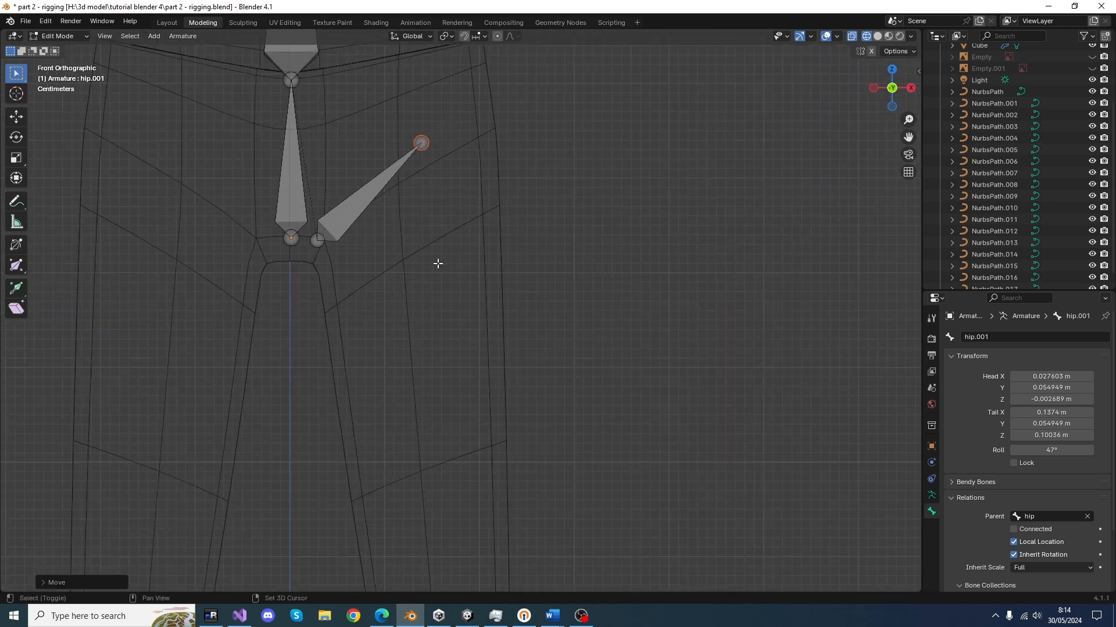
scroll(436, 259, "down", 3)
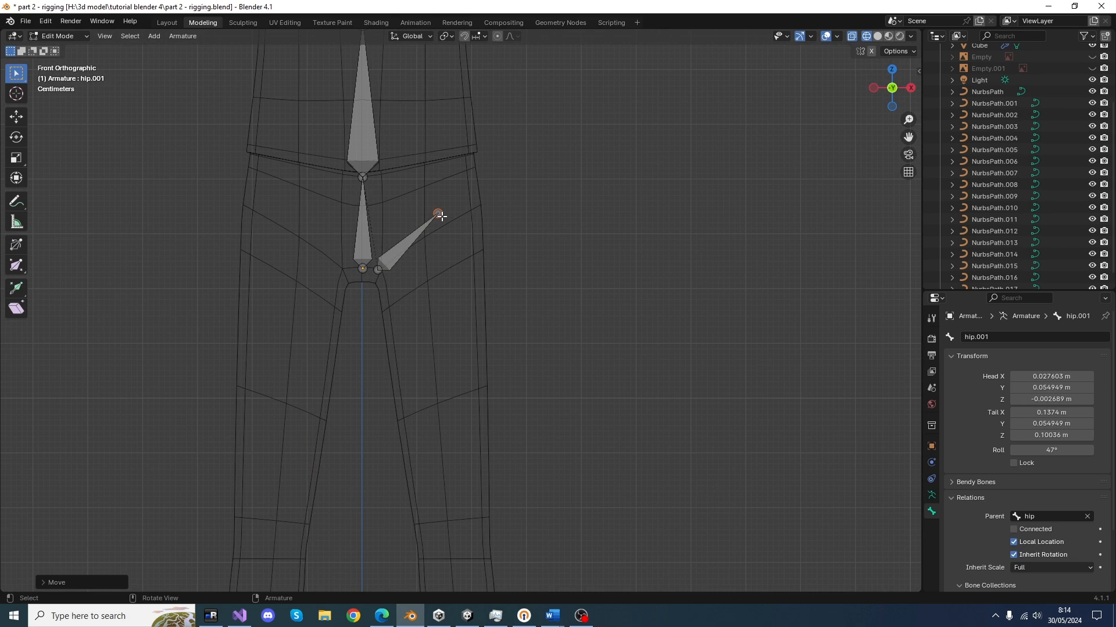
left_click_drag(441, 216, 433, 224)
left_click(431, 228)
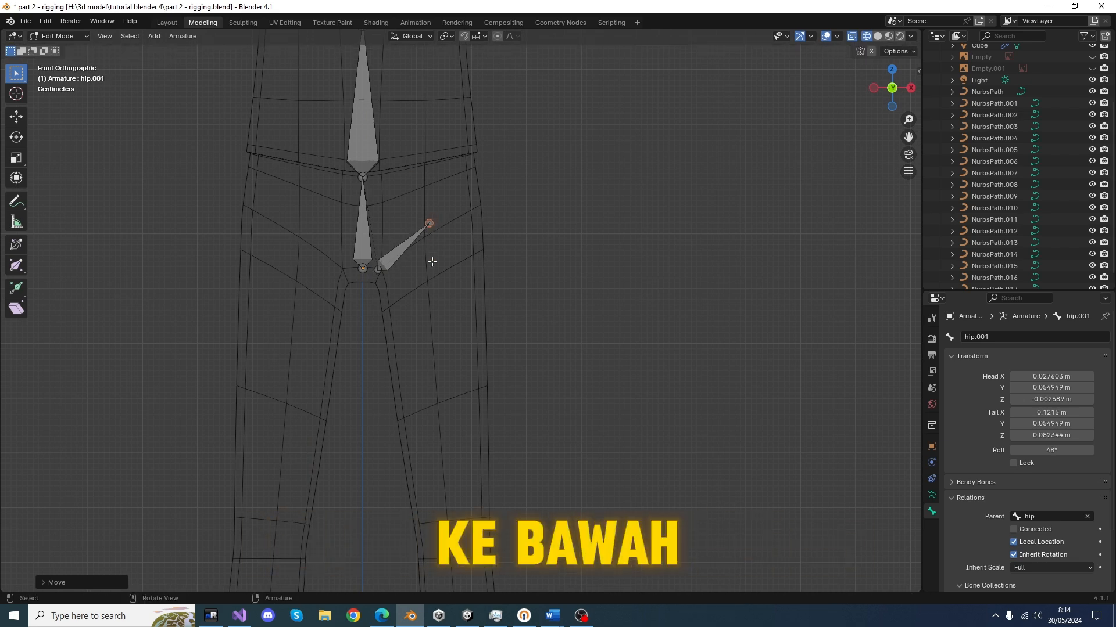
scroll(430, 255, "down", 3)
scroll(459, 195, "up", 3)
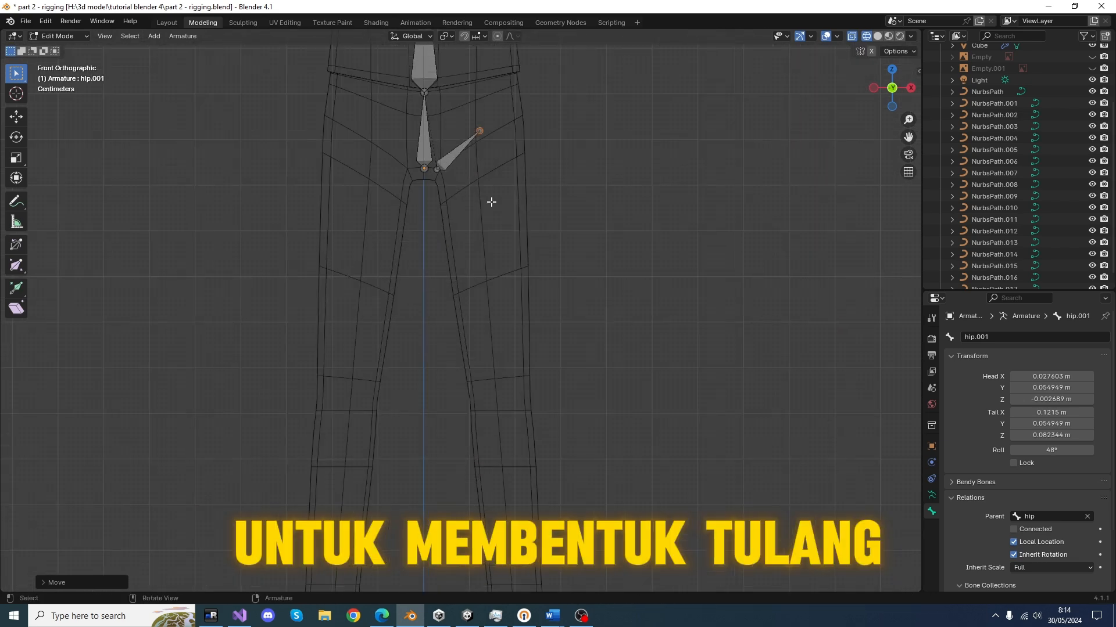
Extrude a thigh bone about 0.60 m long from the slanted hip-side bone's outer tip down to the knee.
key("e")
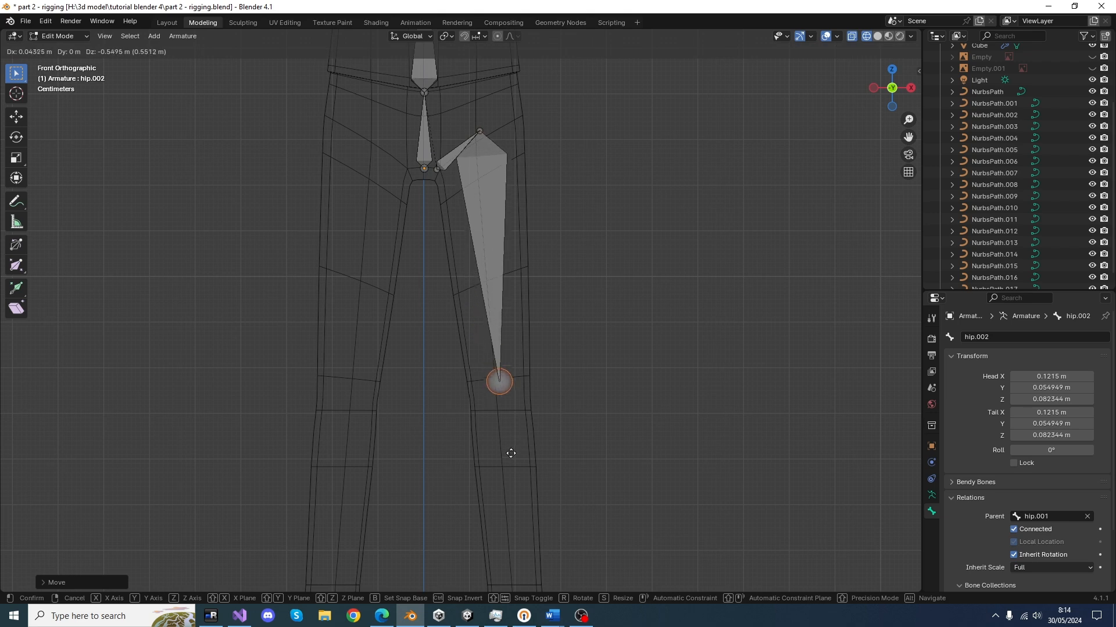
left_click(511, 474)
scroll(557, 349, "down", 2)
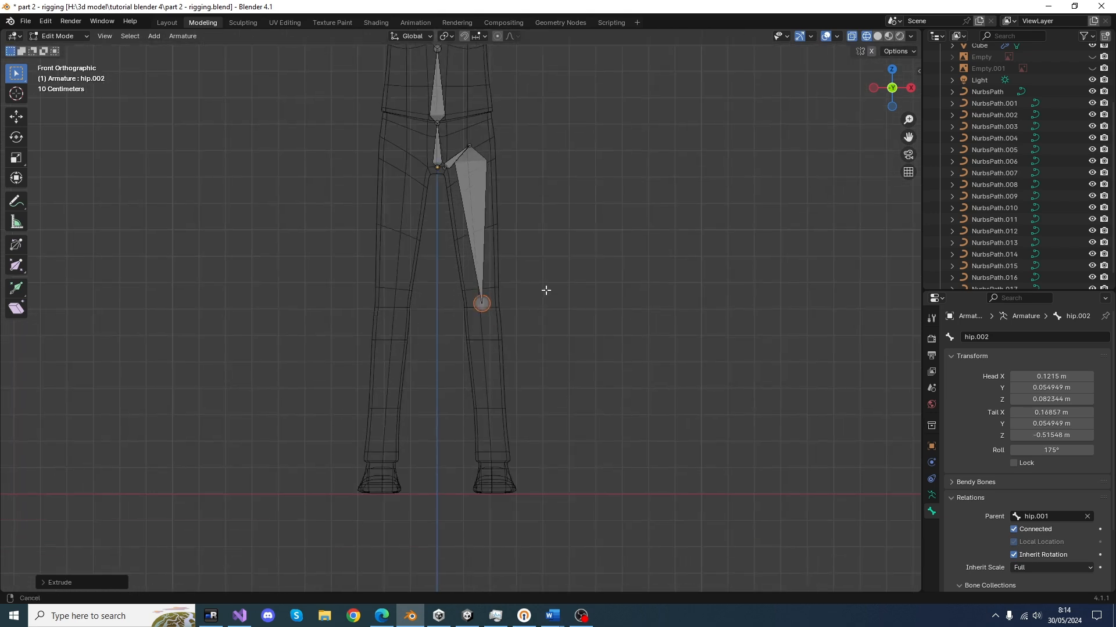
Extrude a lower leg bone about 0.66 m long from the knee joint down to the ankle.
scroll(505, 316, "up", 3)
key("e")
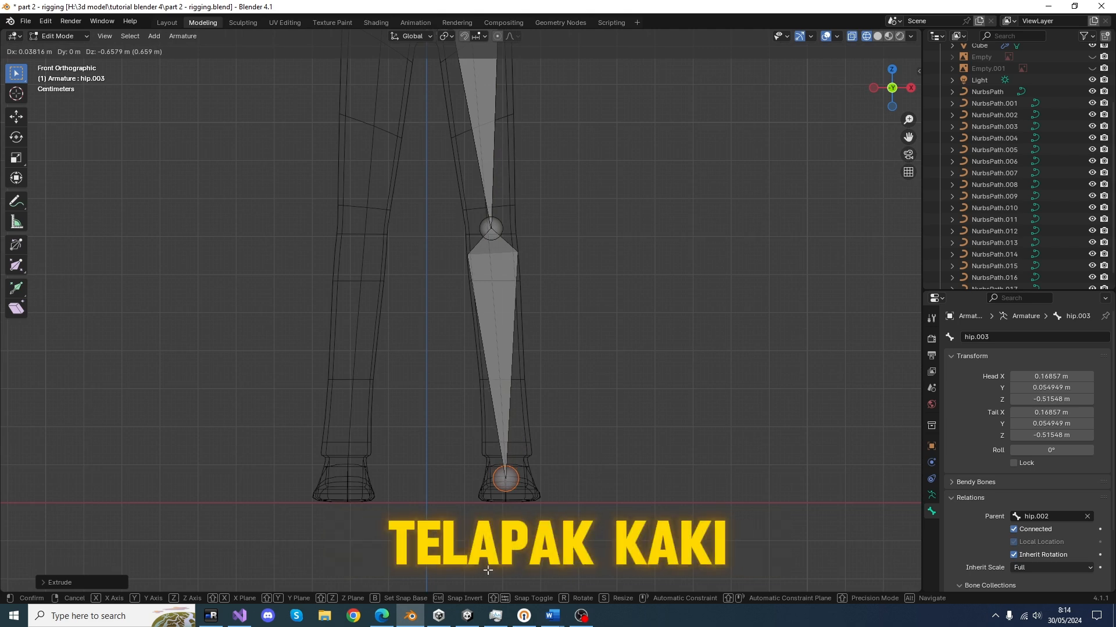
left_click(488, 570)
In right view, move the ankle joint about 0.017 m back toward the heel.
scroll(573, 436, "down", 4)
key("KP_3")
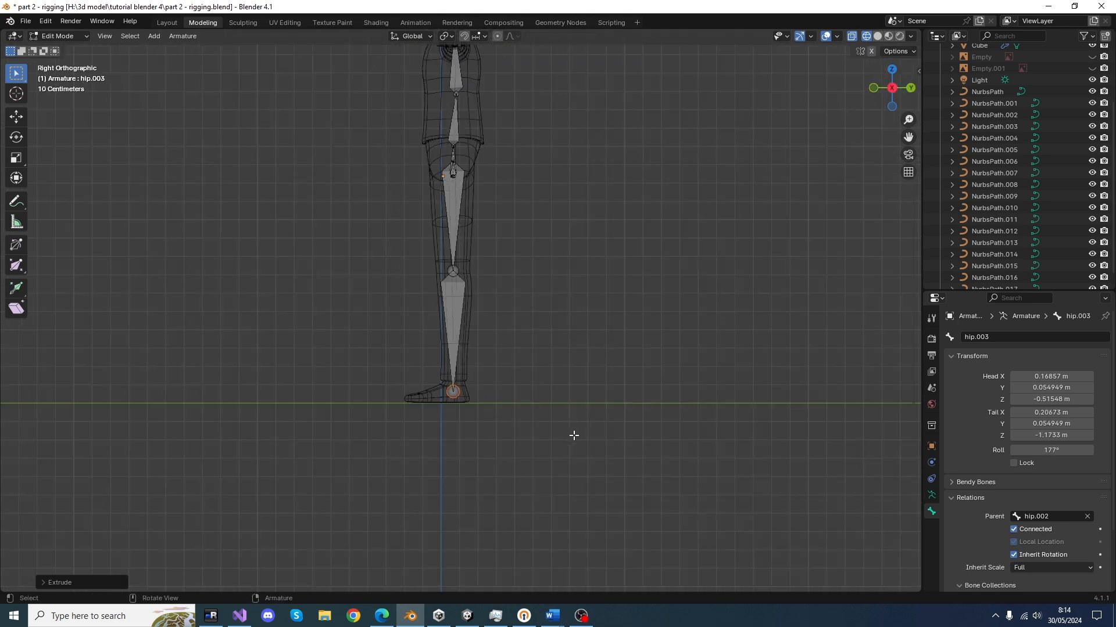
scroll(574, 435, "up", 4)
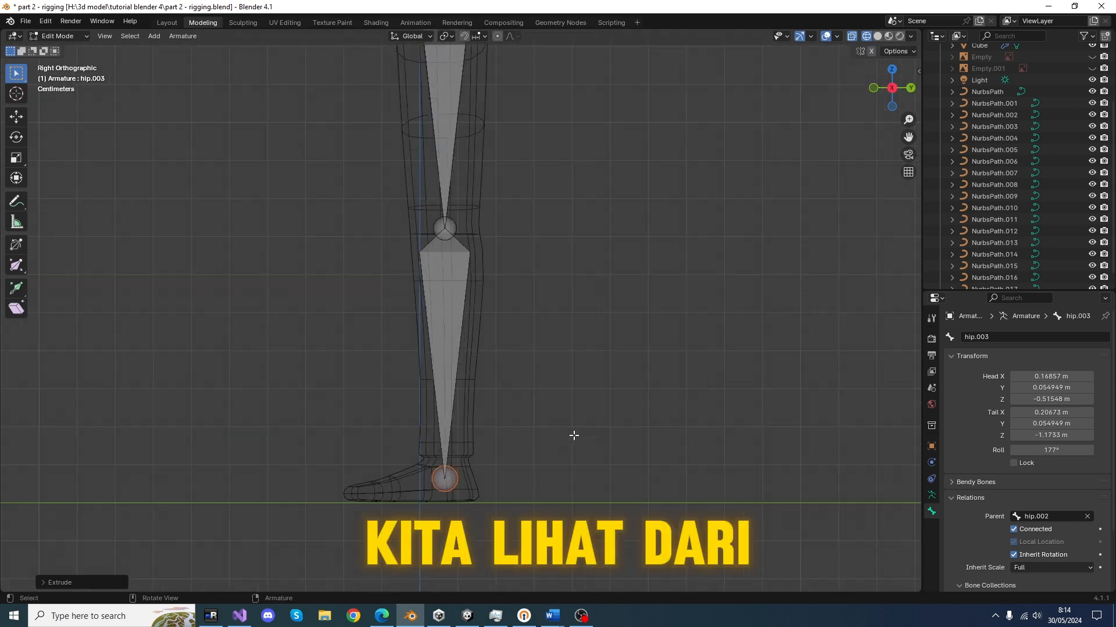
key("g")
left_click(460, 486)
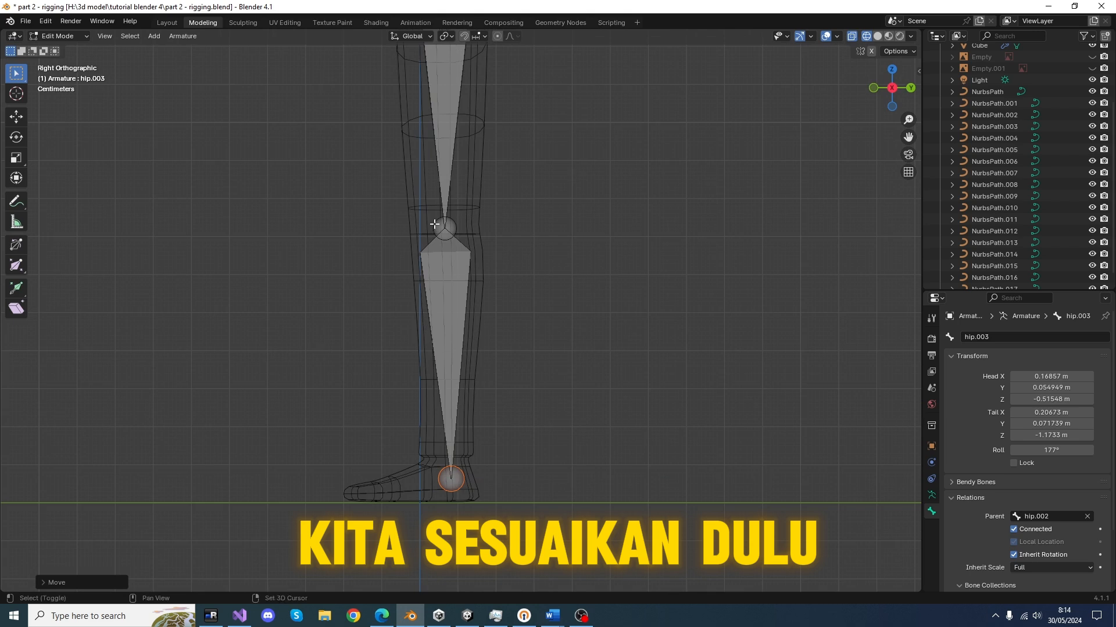
Move the knee joint about 0.014 m forward along the Y axis so the leg bends slightly.
middle_click_drag(435, 224, 413, 357, "shift")
left_click(423, 362)
key("g")
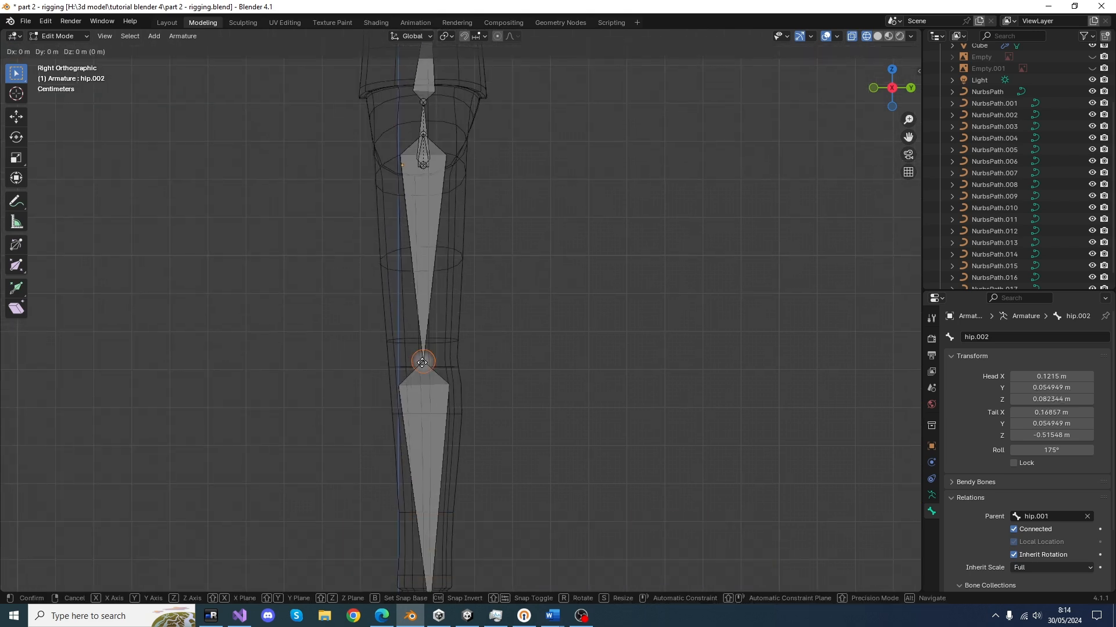
key("y")
left_click(417, 360)
Extrude a foot bone about 0.18 m long from the ankle joint forward and slightly down to the base of the toes.
scroll(417, 361, "down", 4)
scroll(528, 289, "up", 6)
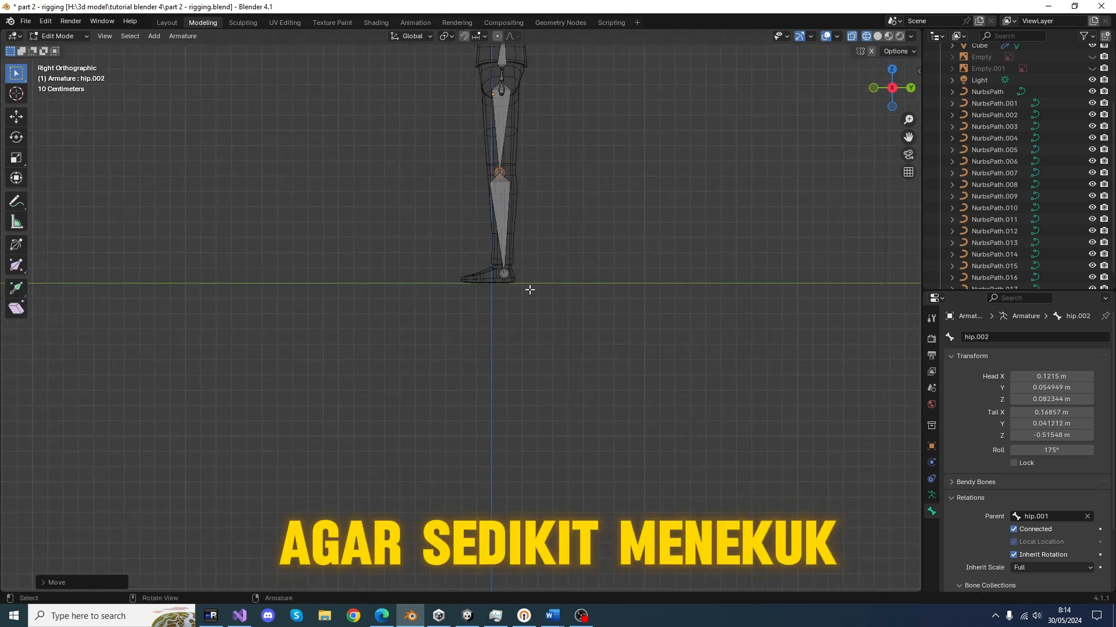
middle_click_drag(553, 279, 462, 405, "shift")
scroll(461, 405, "up", 3)
left_click(492, 404)
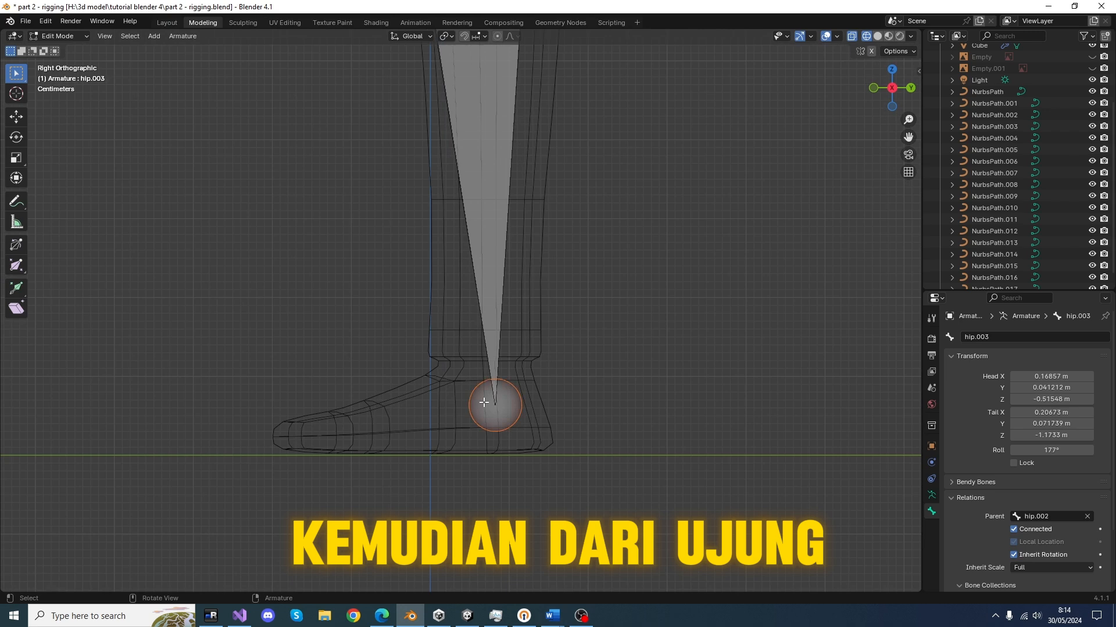
key("e")
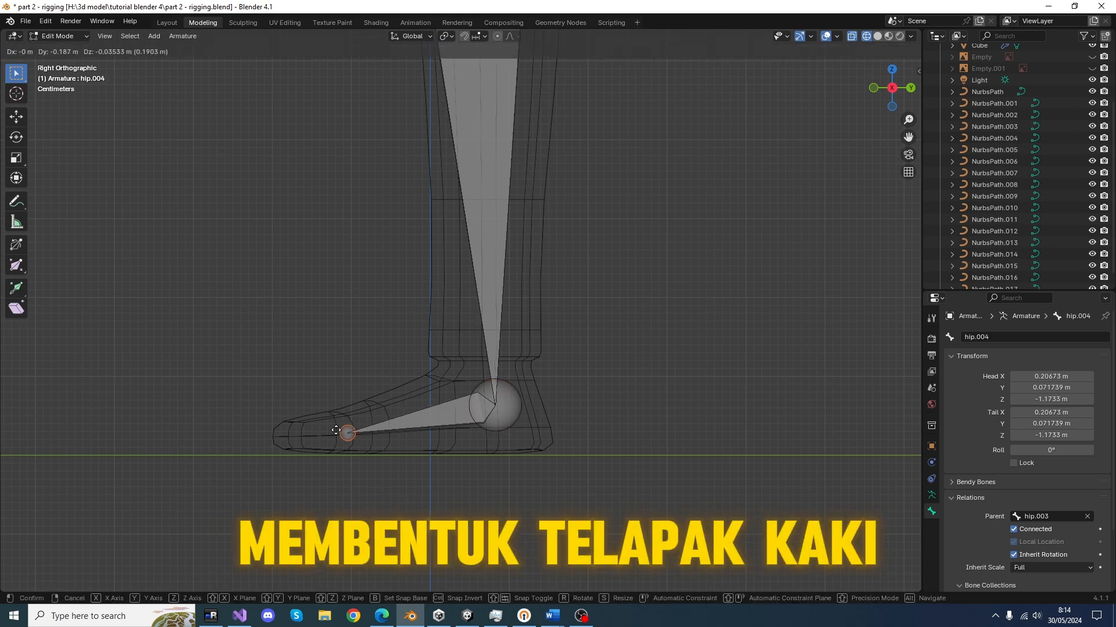
left_click(341, 431)
Extrude a toe bone about 0.095 m long from the foot bone's end to the tip of the foot.
key("e")
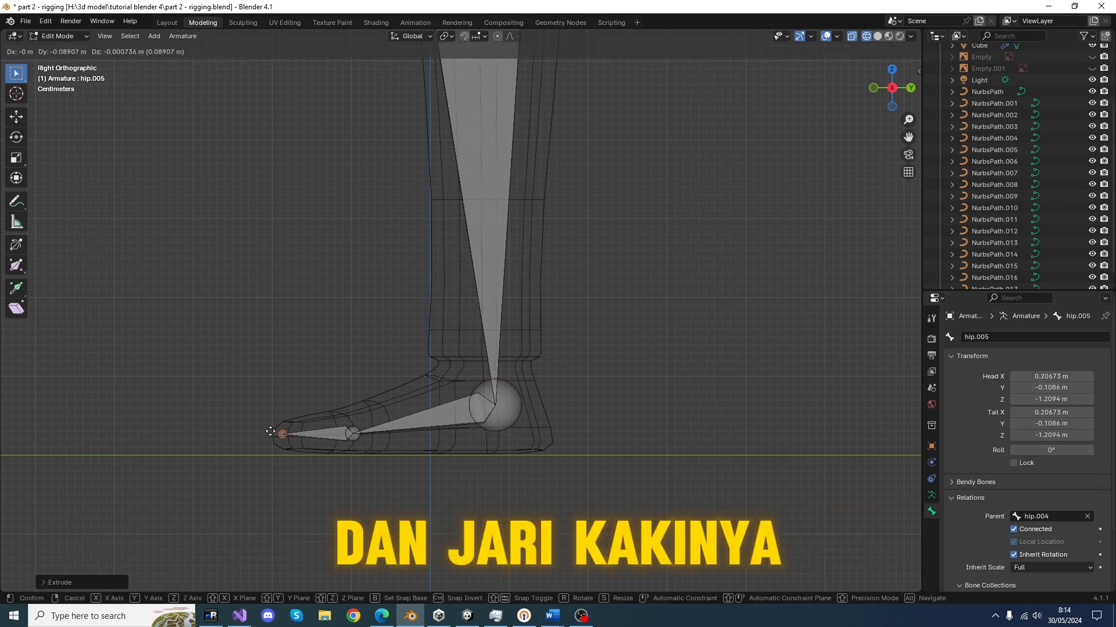
left_click(266, 434)
scroll(411, 346, "down", 4)
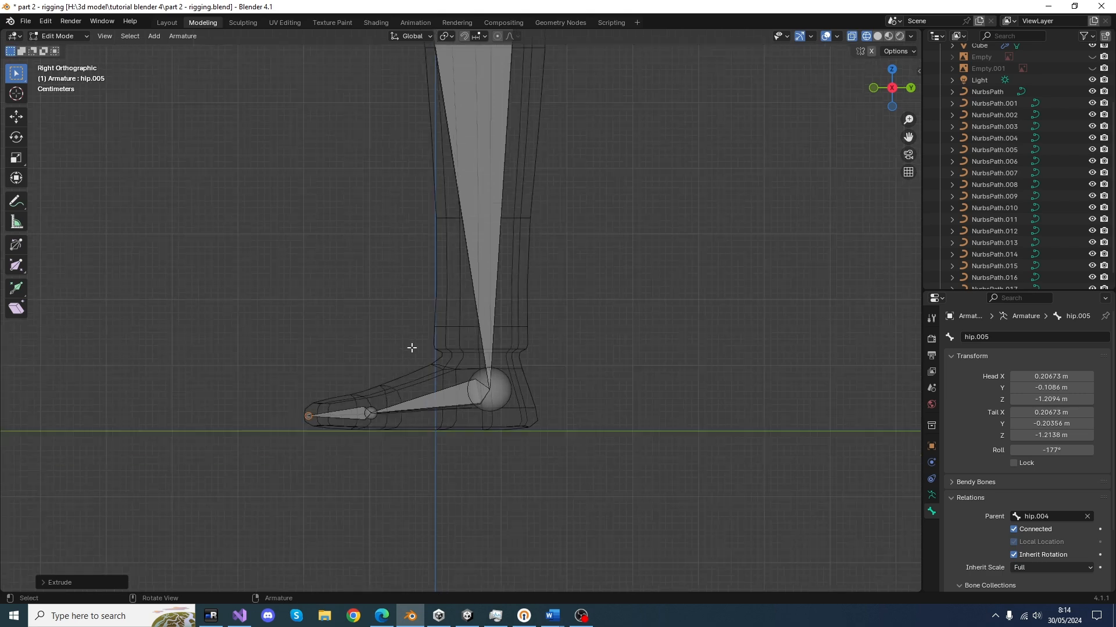
Rename the short slanted bone between the hip and the thigh as hip1.L.
middle_click_drag(474, 66, 672, 312, "shift")
left_click(465, 245)
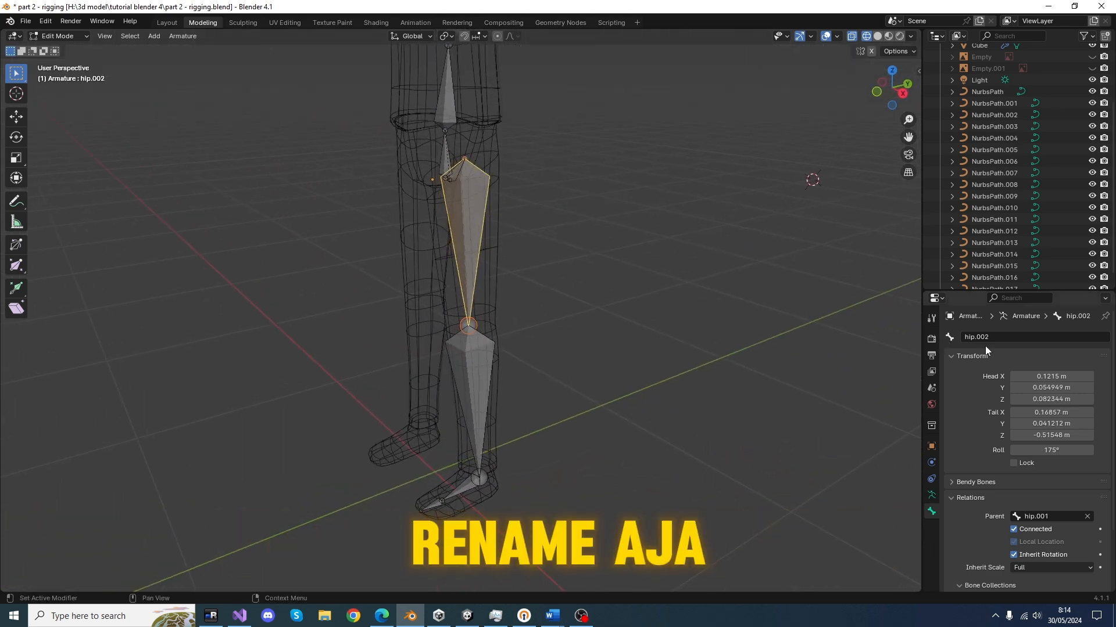
middle_click_drag(541, 205, 644, 197)
scroll(445, 187, "up", 2)
left_click(445, 144)
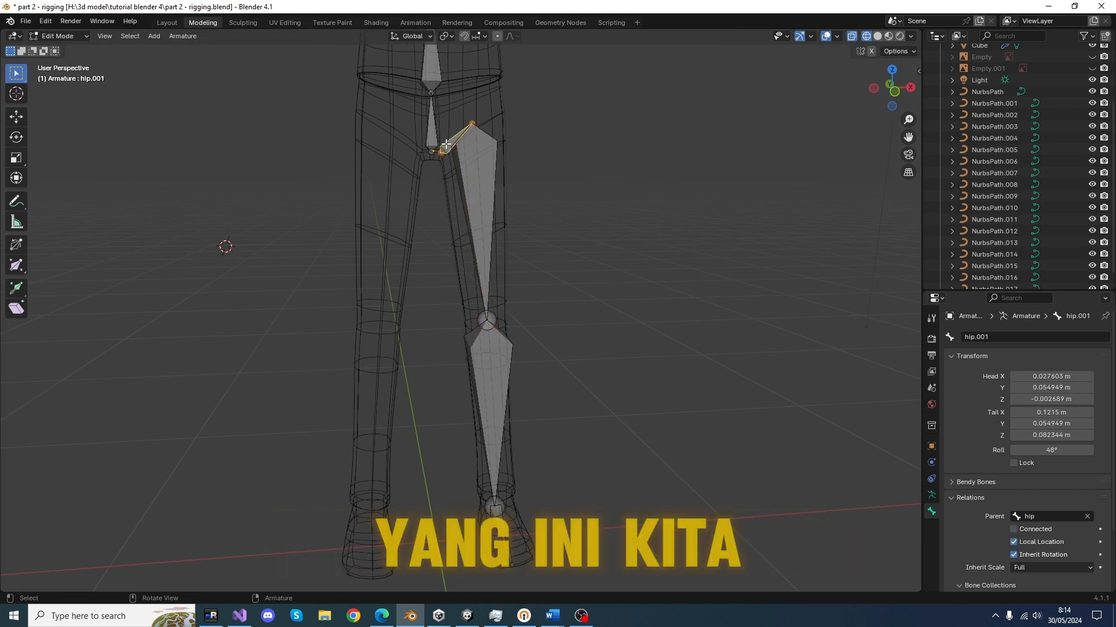
left_click(999, 339)
left_click(1000, 338)
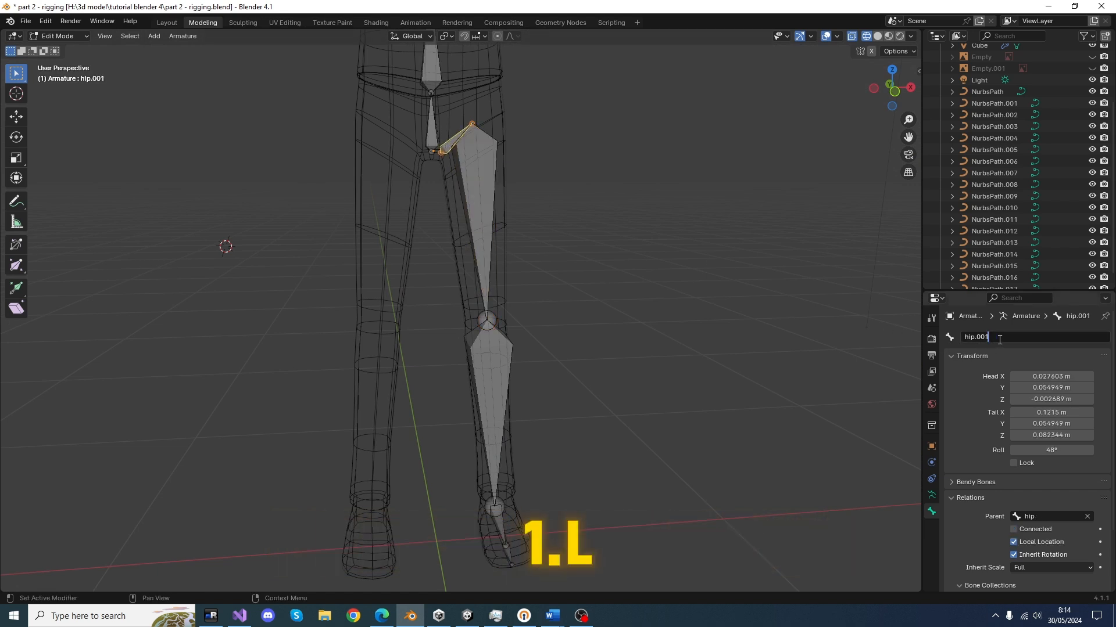
key("BackSpace")
key("BackSpace")
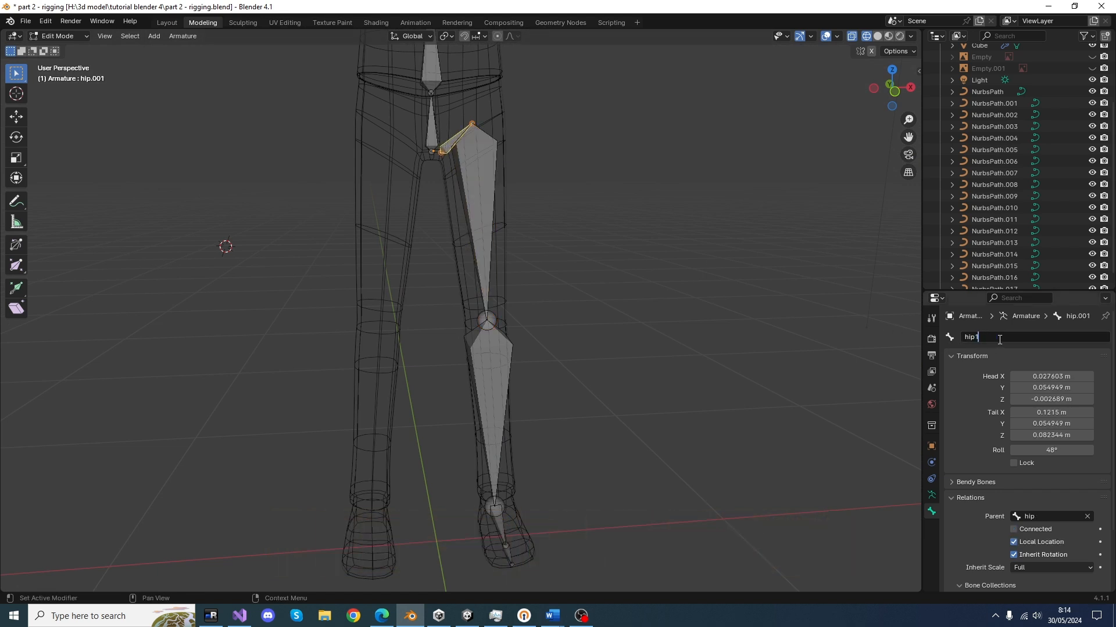
Rename the thigh bone as thigh.L.
left_click(480, 204)
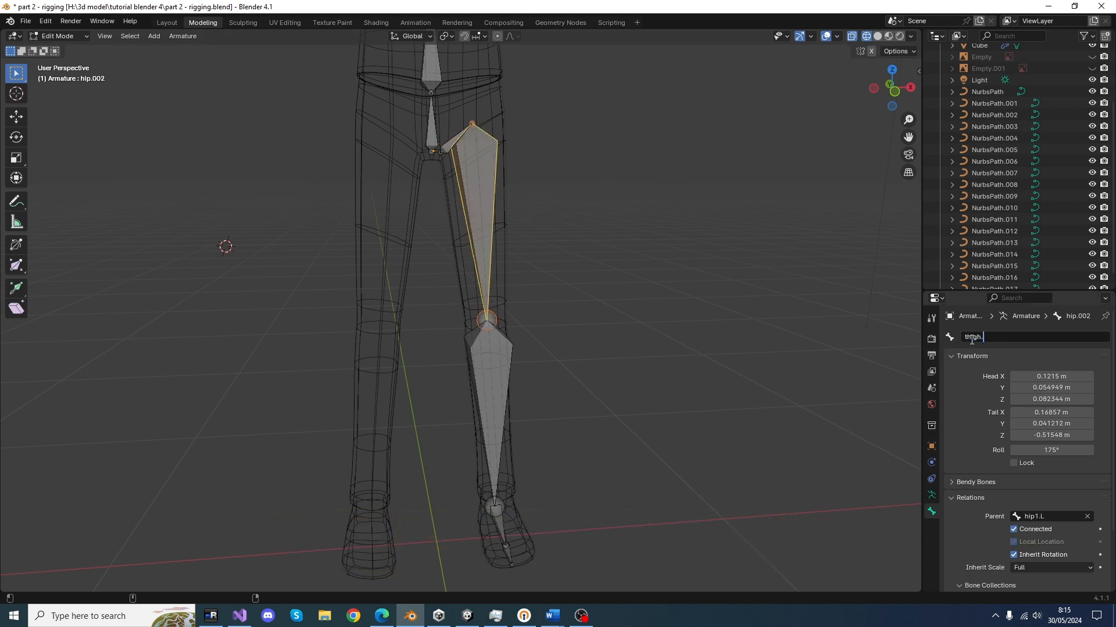
type("L")
key("Return")
Rename the bone between the knee and the ankle as lowerLeg.L.
left_click(503, 383)
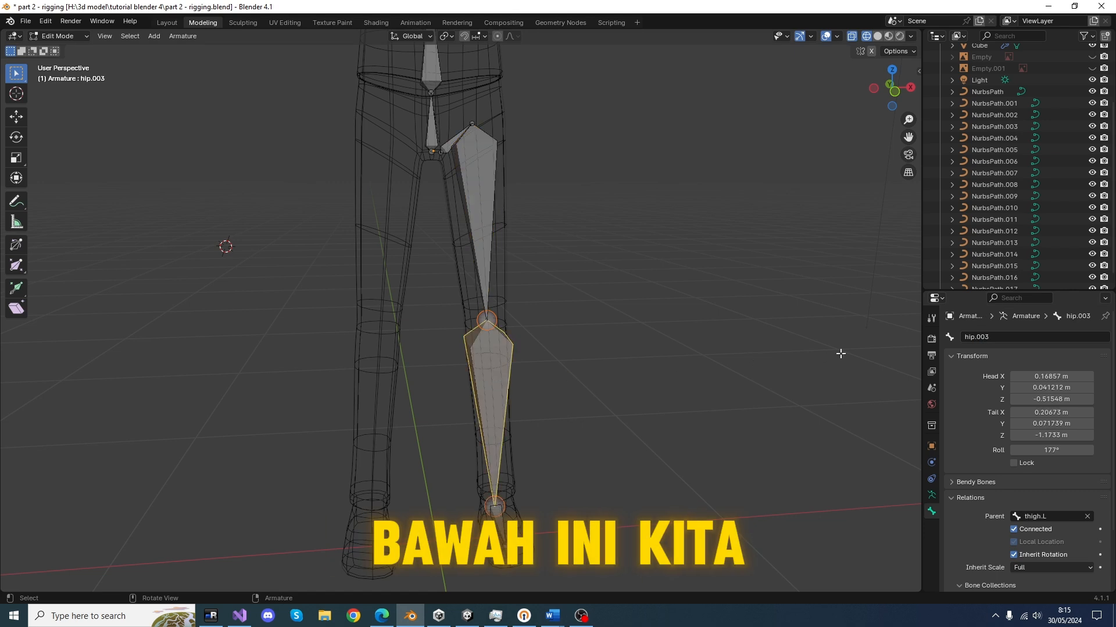
left_click(984, 339)
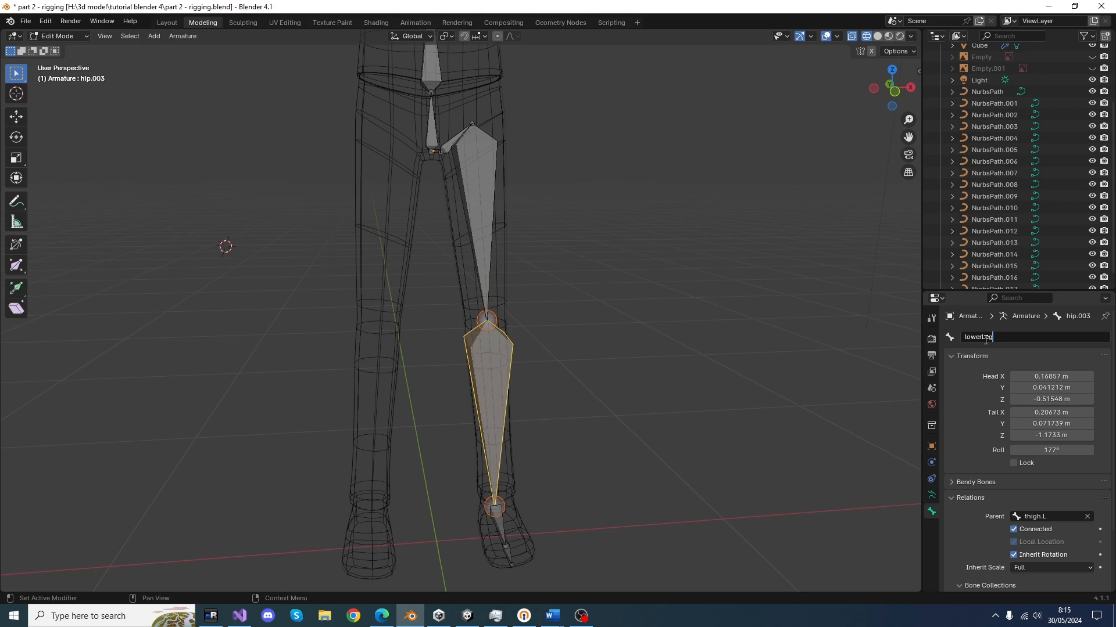
type("lowerLeg.L")
key("Return")
Rename the bone running from the ankle to the base of the toes as foot.L.
scroll(616, 398, "down", 3)
middle_click_drag(616, 398, 481, 421)
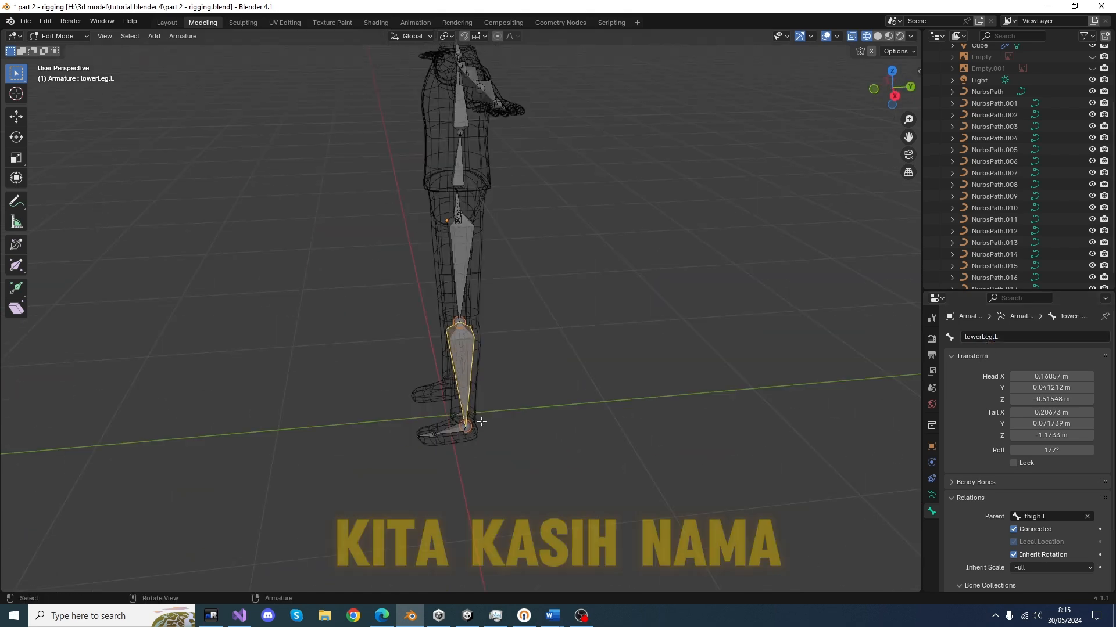
scroll(480, 423, "up", 4)
middle_click_drag(463, 474, 499, 322, "shift")
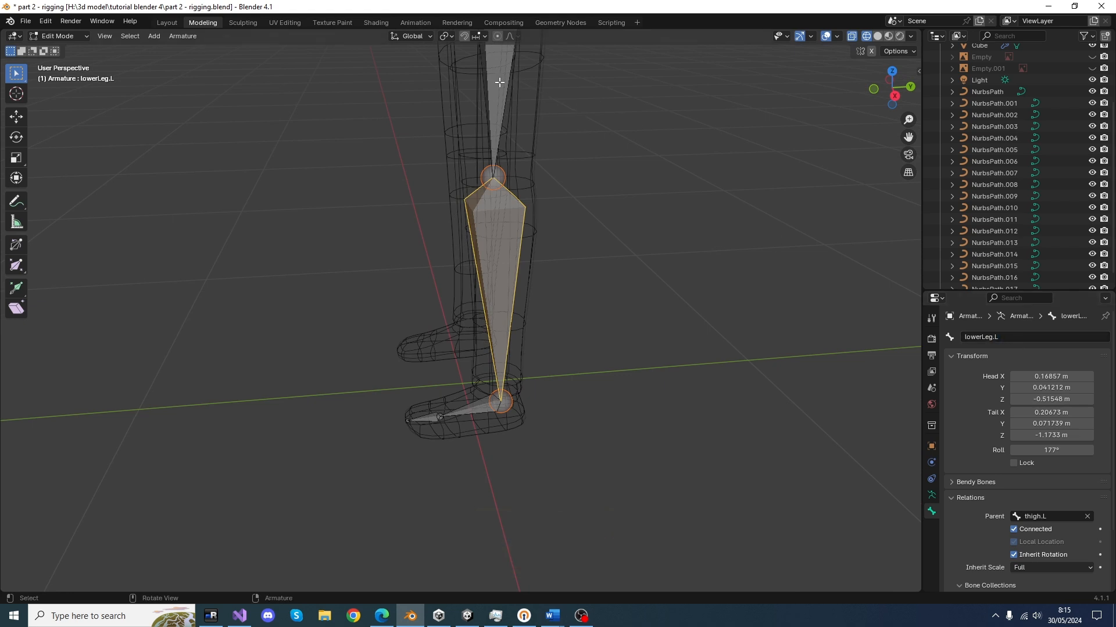
left_click(795, 370)
left_click(512, 403)
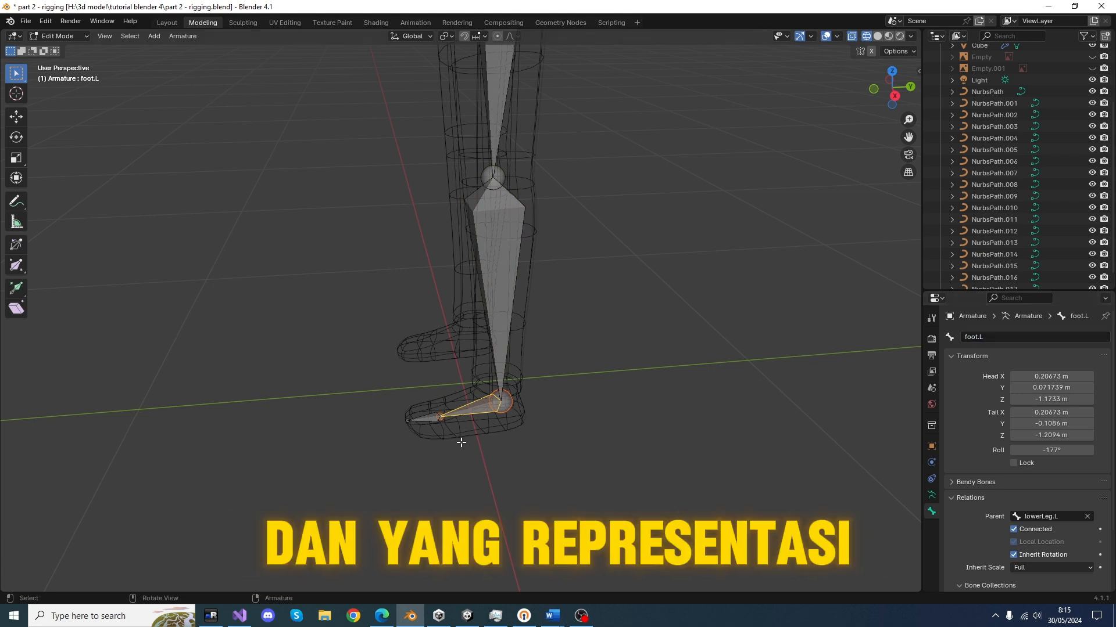
Rename the bone at the tip of the foot as toes.L.
left_click(421, 418)
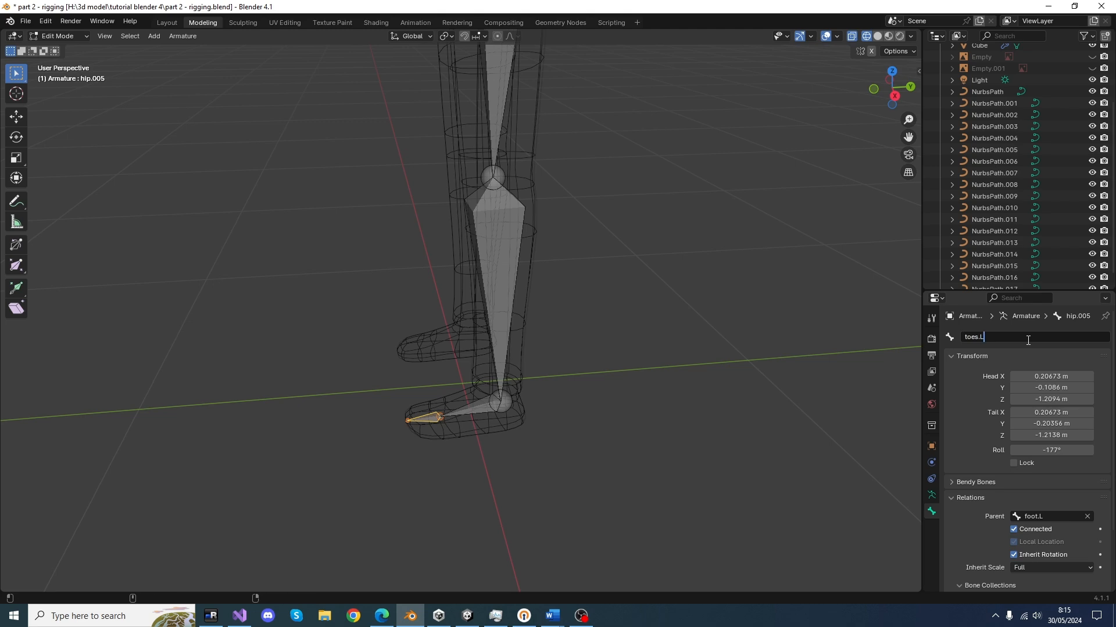
scroll(605, 361, "down", 3)
left_click(579, 399)
Examine the hand mesh from above to see where the fingers lie relative to the hand bone's tip.
scroll(523, 372, "down", 3)
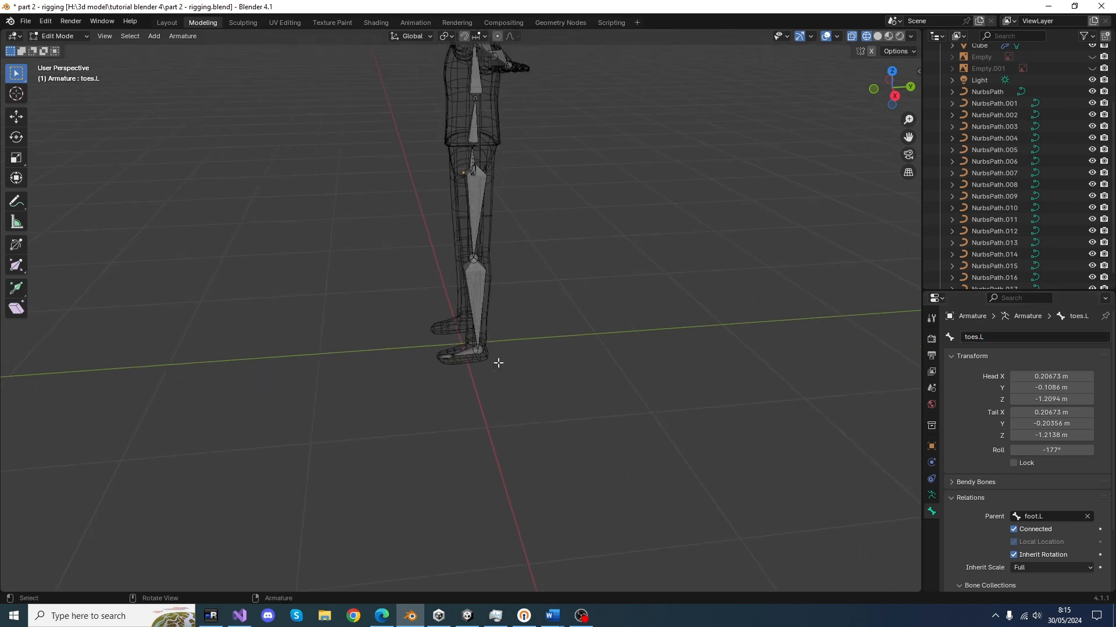
middle_click_drag(494, 348, 608, 399)
scroll(403, 344, "up", 8)
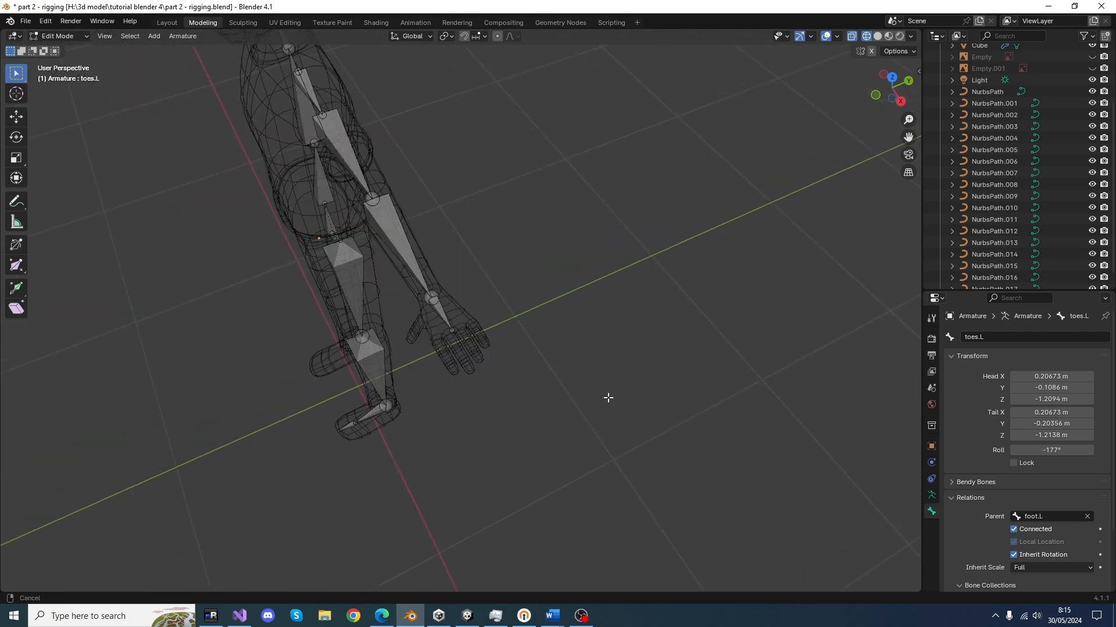
scroll(493, 328, "up", 2)
scroll(493, 331, "up", 5)
scroll(574, 360, "down", 3)
right_click(540, 410)
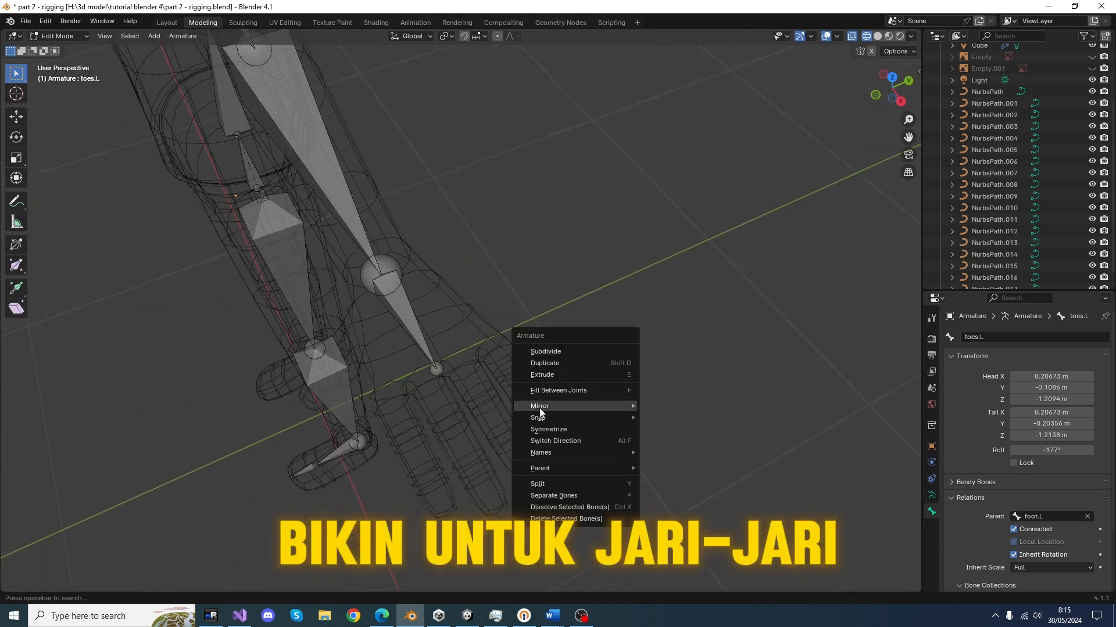
middle_click_drag(601, 207, 540, 381)
scroll(465, 374, "up", 3)
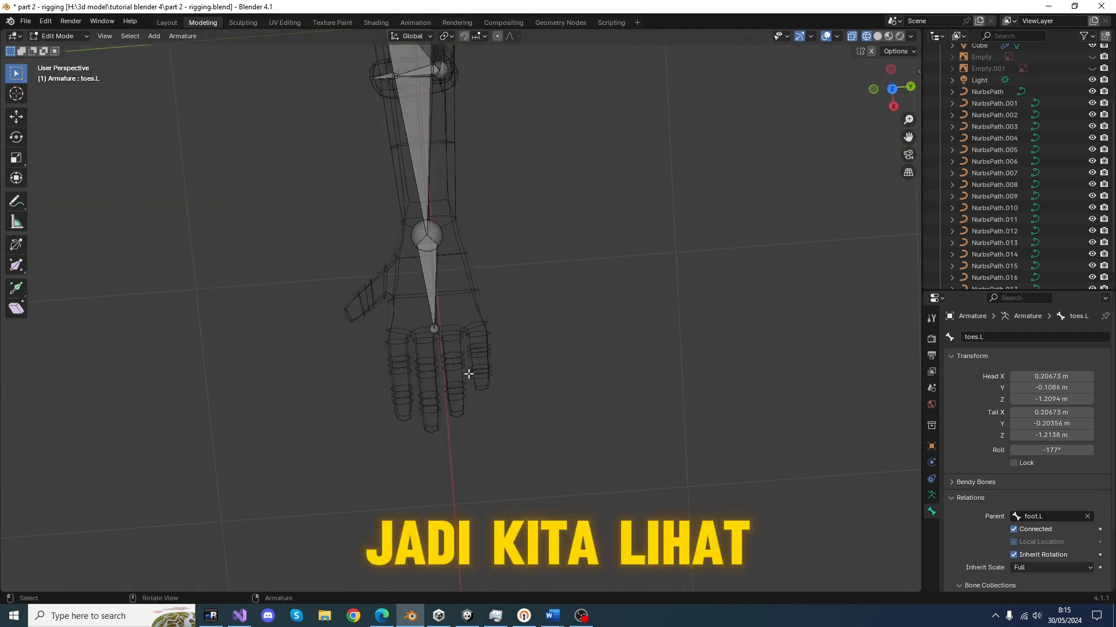
middle_click_drag(465, 373, 511, 330)
In top view, extrude a finger bone about 0.11 m long from the hand bone's tip toward the fingertips.
left_click(512, 330)
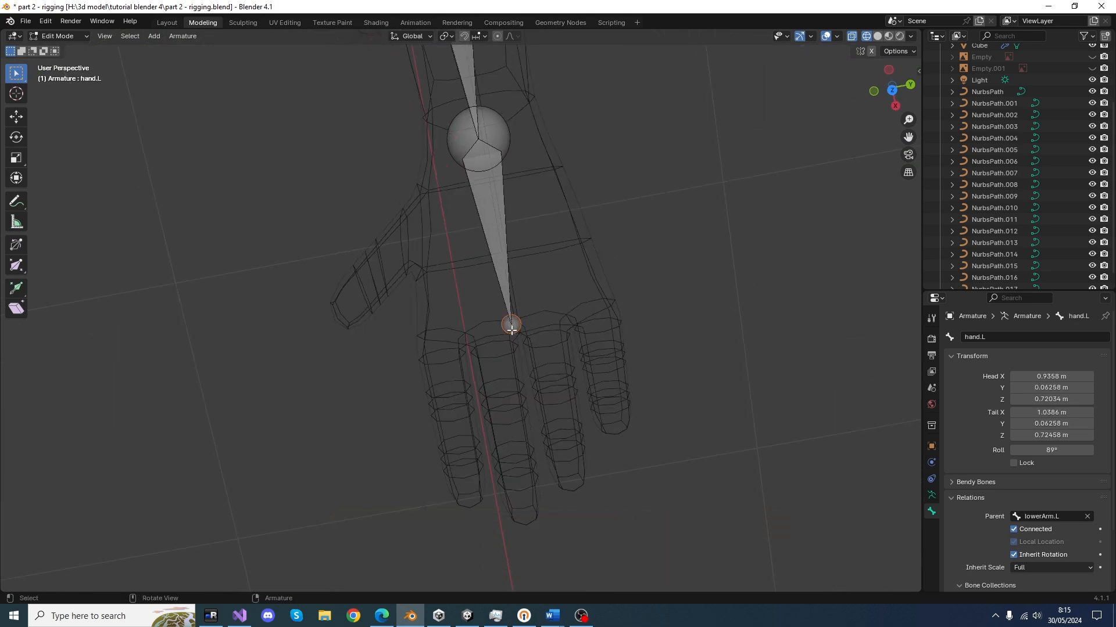
key("KP_7")
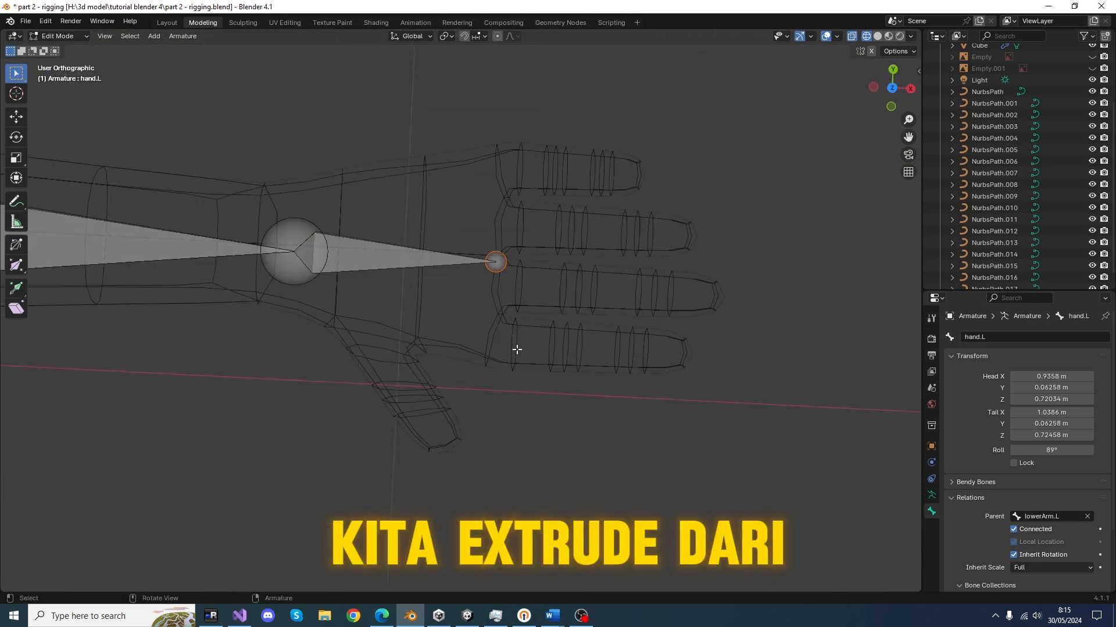
key("e")
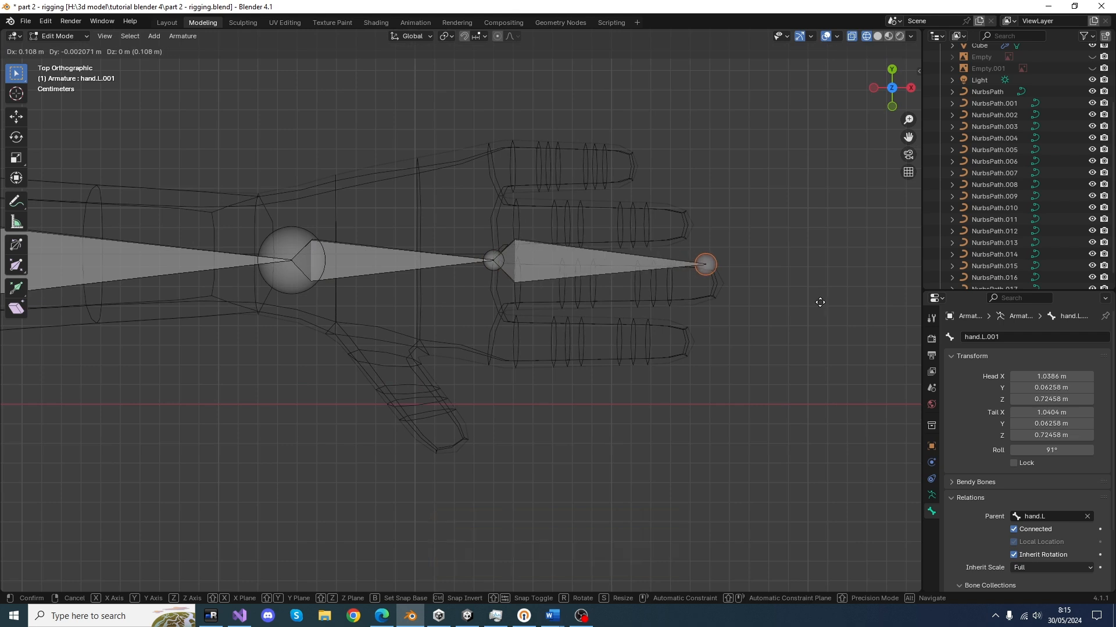
left_click(825, 302)
Disconnect the finger bone from the hand bone, keeping it as parent, and move the bone about 0.012 m onto the middle finger.
left_click(614, 261)
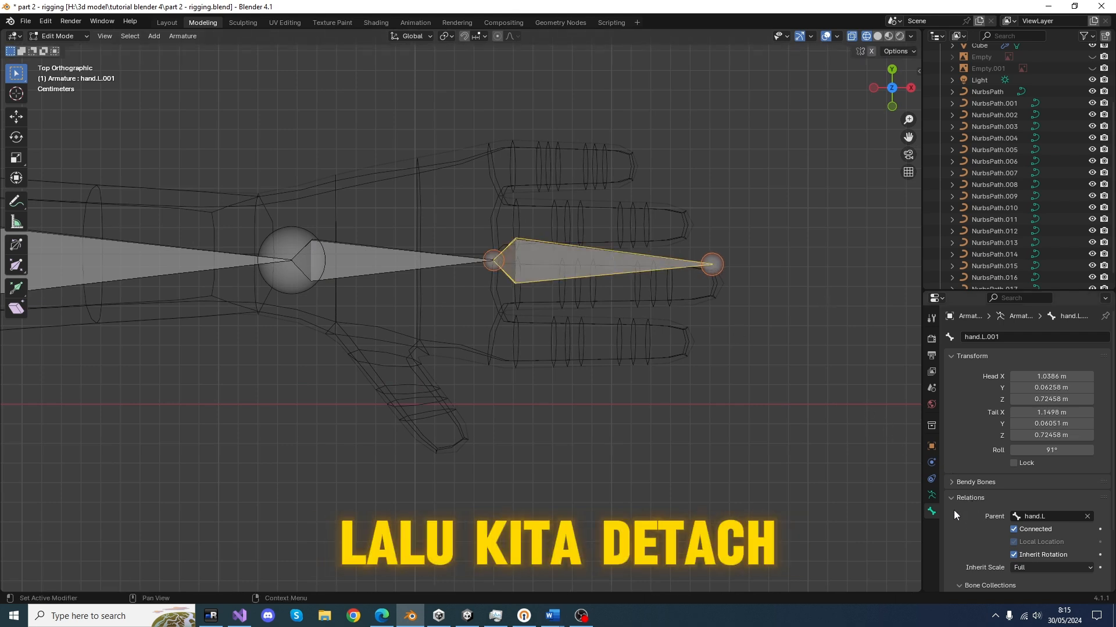
left_click(1013, 529)
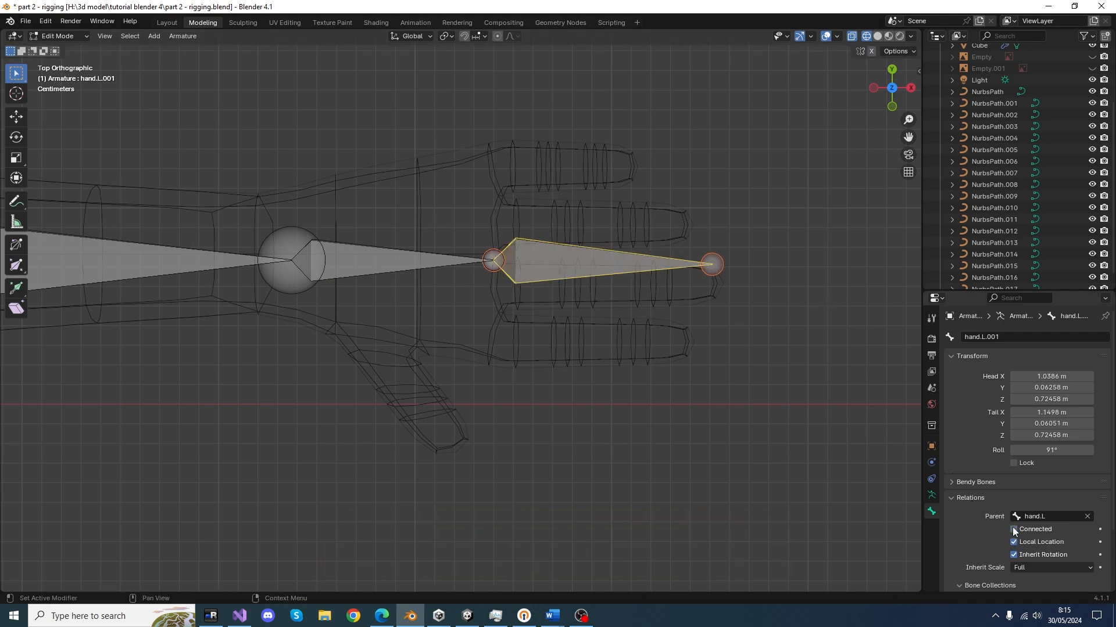
left_click(540, 266)
key("g")
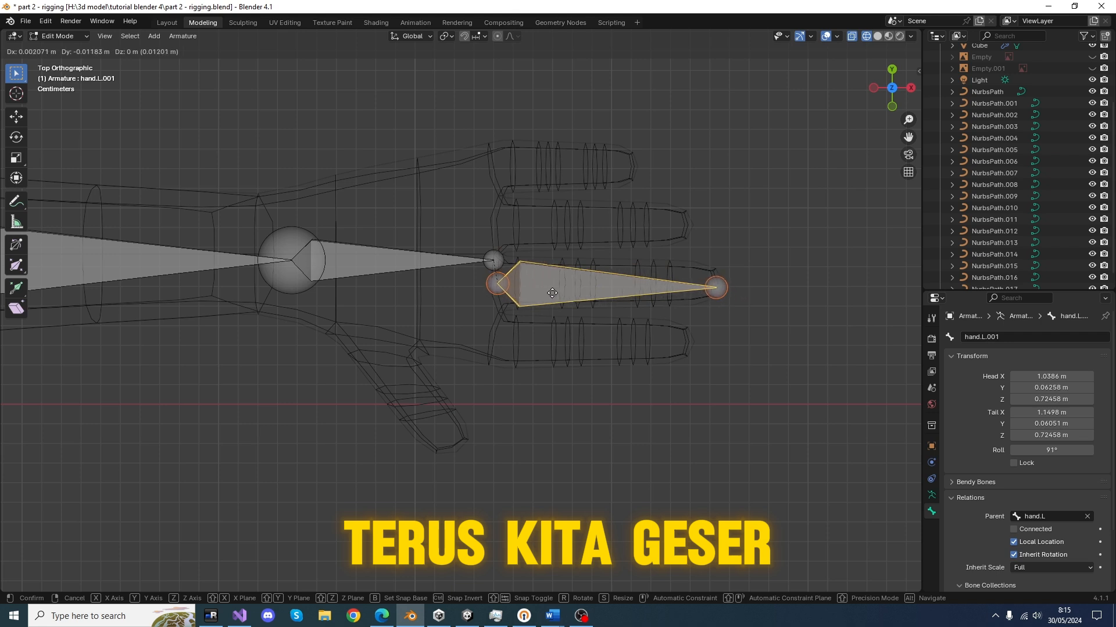
left_click(552, 293)
Move the finger bone's outer tip to about X 1.150 m, Y 0.051 m, aligning the bone with the middle finger.
left_click(714, 289)
key("g")
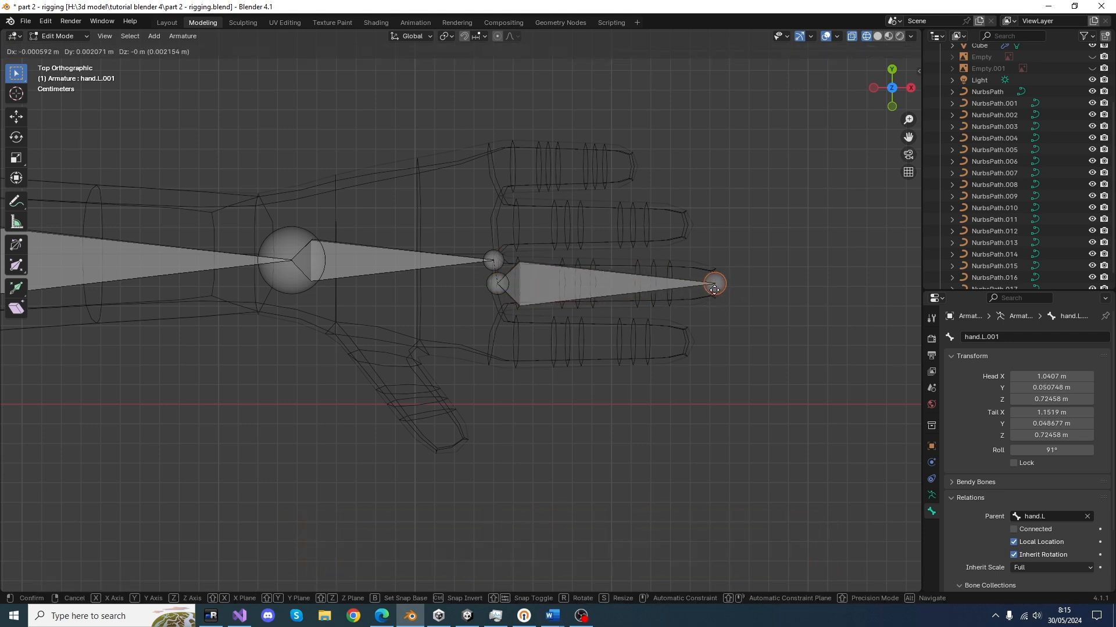
left_click(713, 289)
Subdivide the middle finger's bone with 2 cuts so it forms a chain of three bones.
left_click(643, 288)
right_click(643, 288)
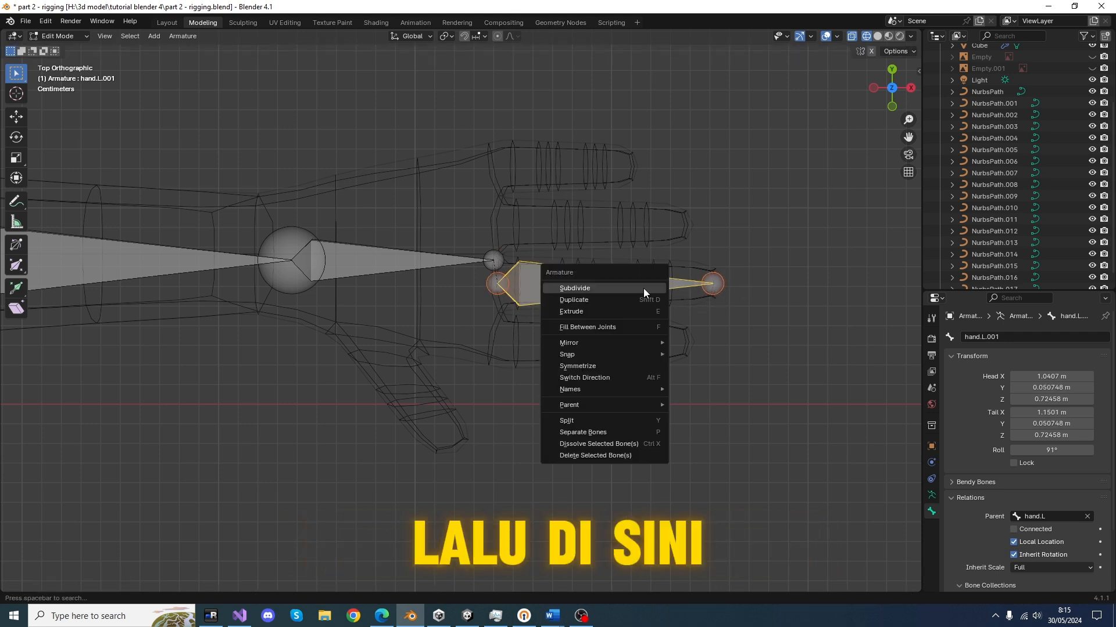
left_click(646, 292)
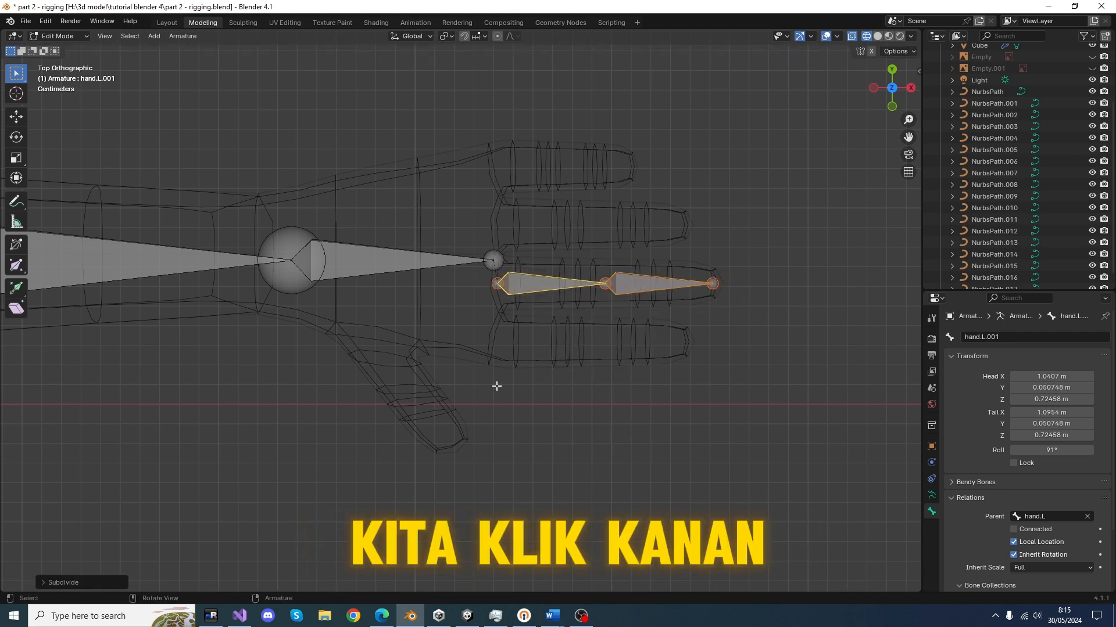
left_click(47, 581)
left_click(190, 579)
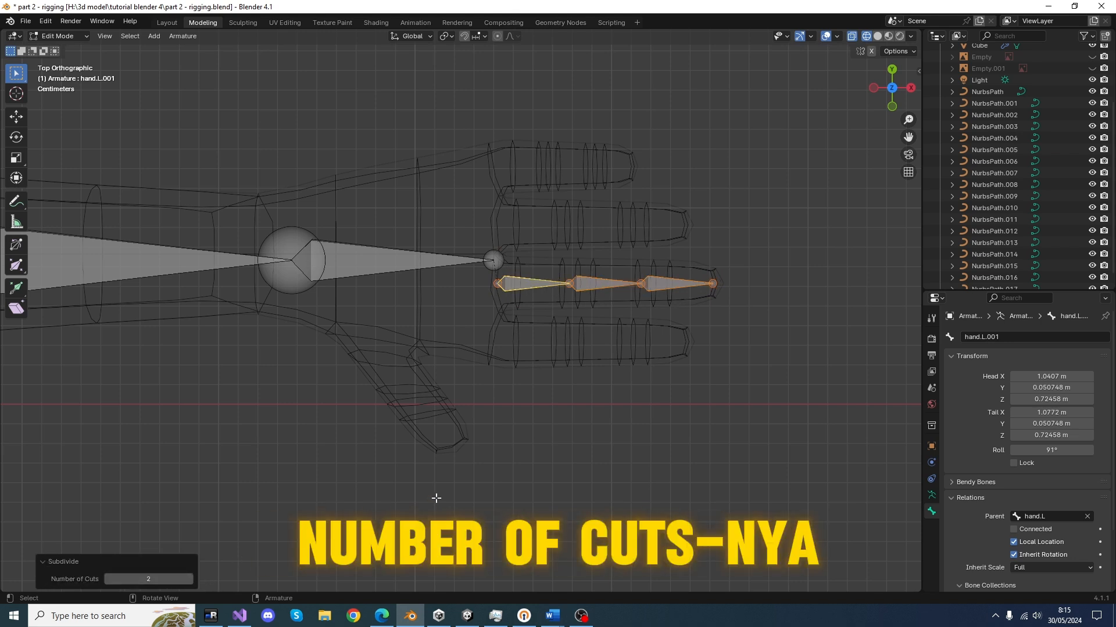
left_click(506, 455)
Fit the middle finger's joints to the mesh knuckles at about X 1.082 m and 1.120 m, and its tip at about X 1.153 m.
left_click(575, 285)
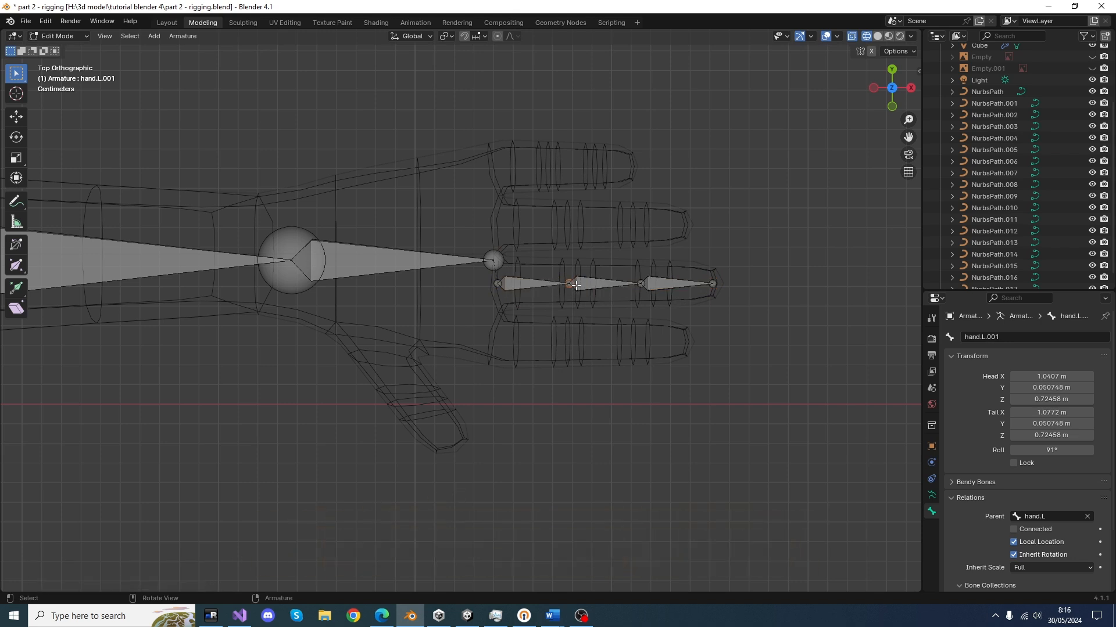
key("g")
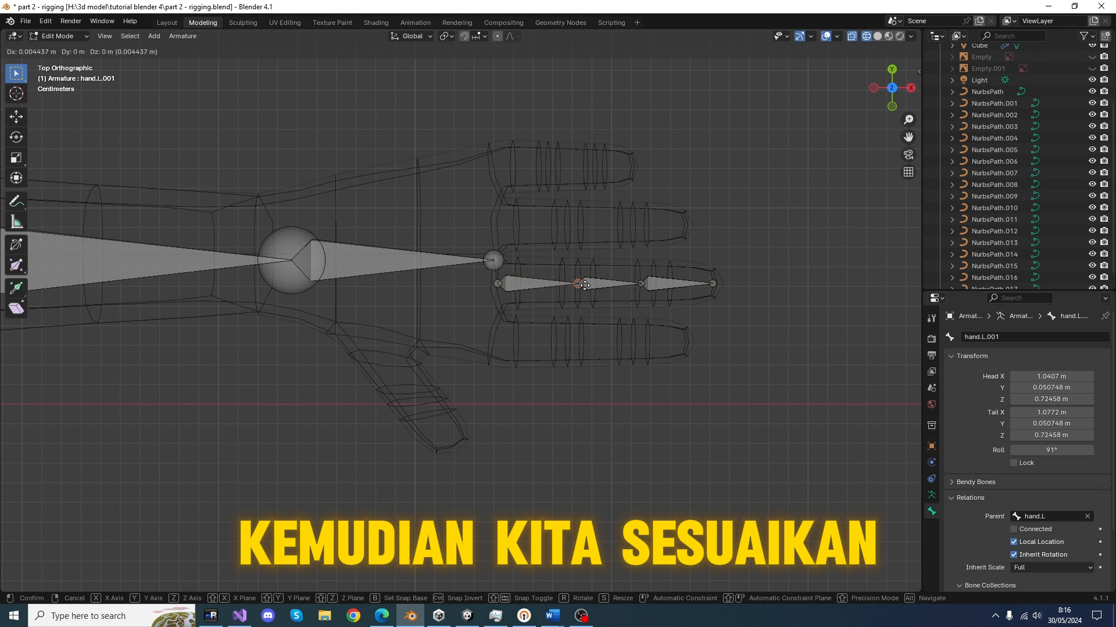
left_click(584, 285)
left_click(641, 284)
key("g")
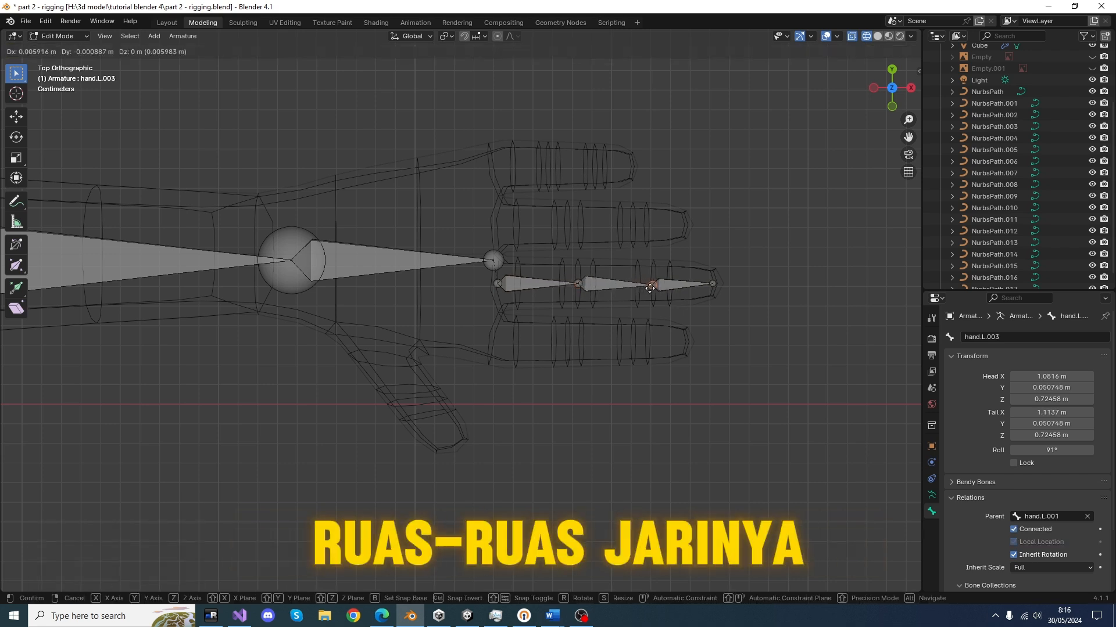
left_click(649, 289)
left_click(713, 285)
key("g")
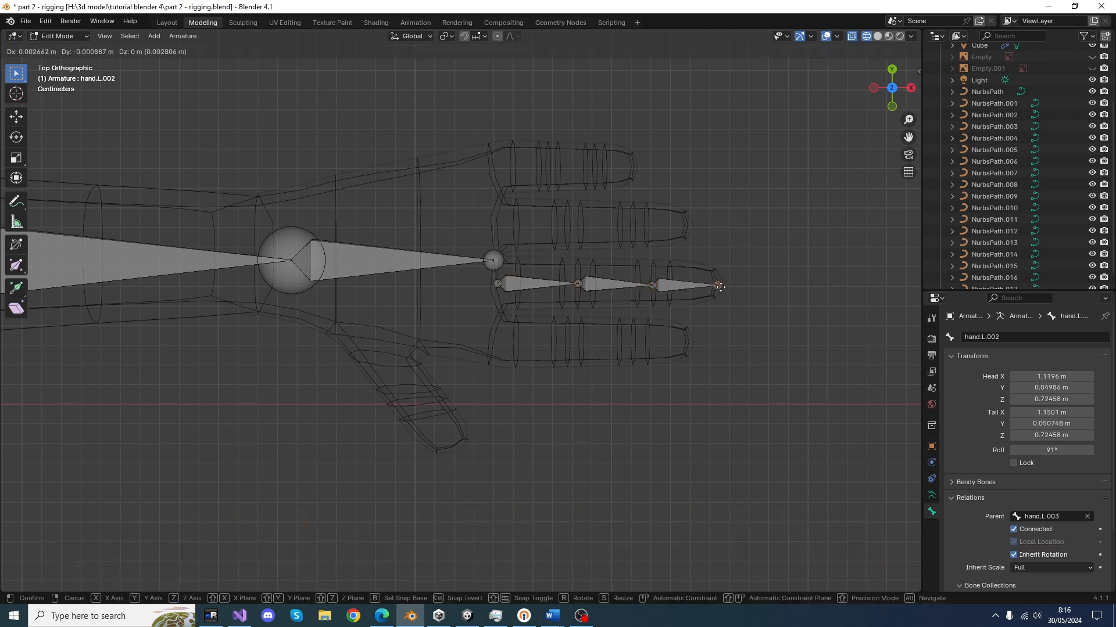
left_click(721, 287)
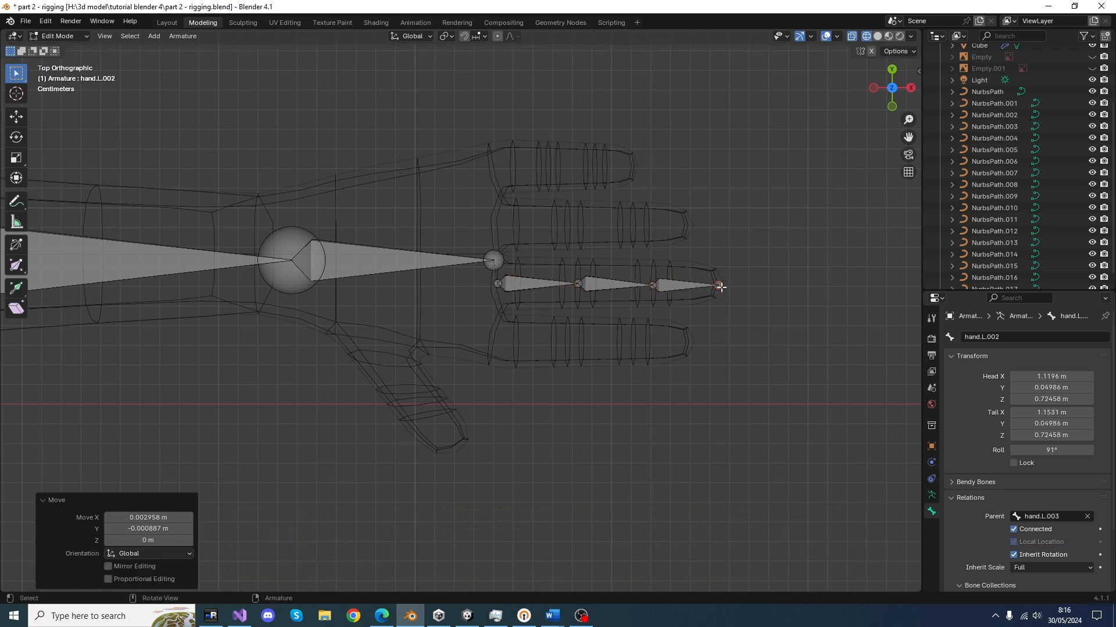
Duplicate the middle finger's three bones onto the index finger, offset about -0.003 m in X and -0.030 m in Y.
left_click(549, 288)
left_click(633, 285, "shift")
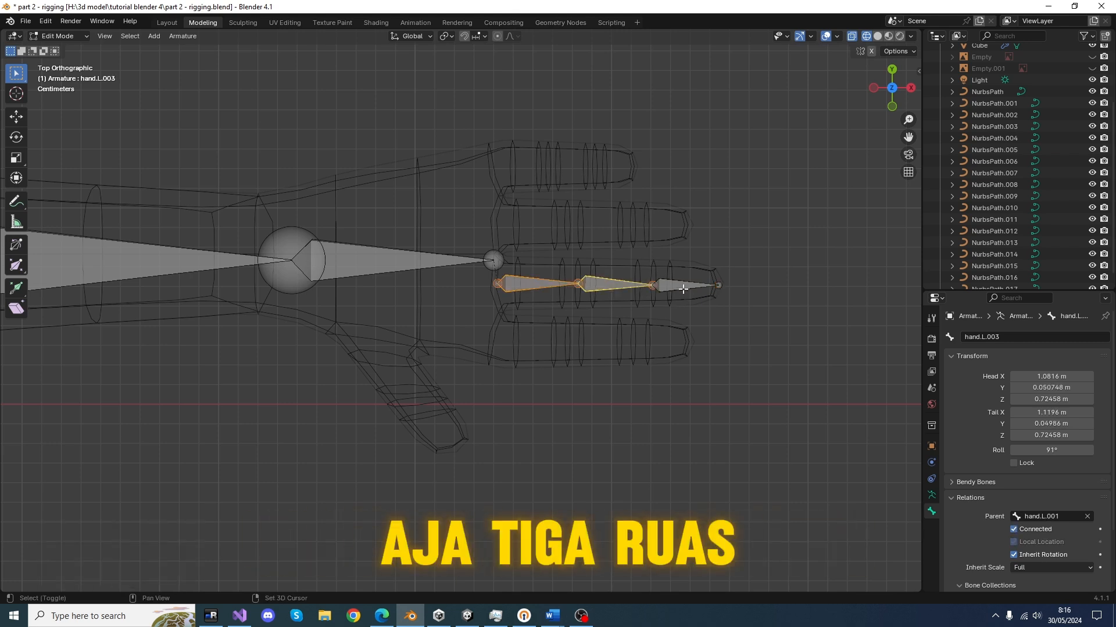
key("shift+d")
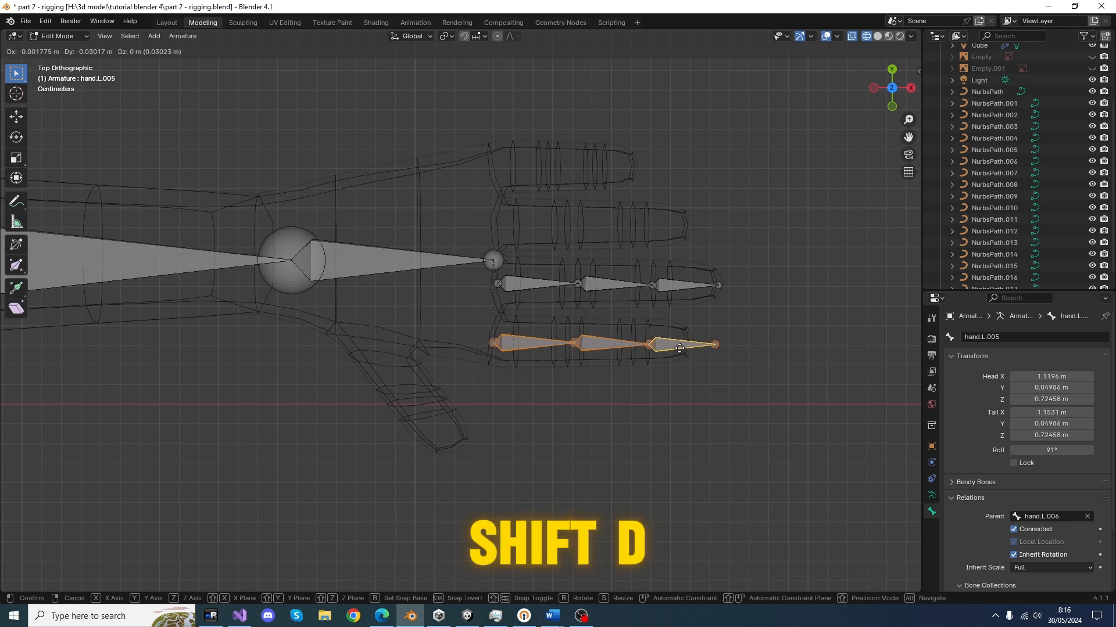
left_click(678, 347)
Duplicate the finger chain onto the ring finger, about 0.060 m in Y, and again onto the little finger, about 0.030 m further.
key("shift+d")
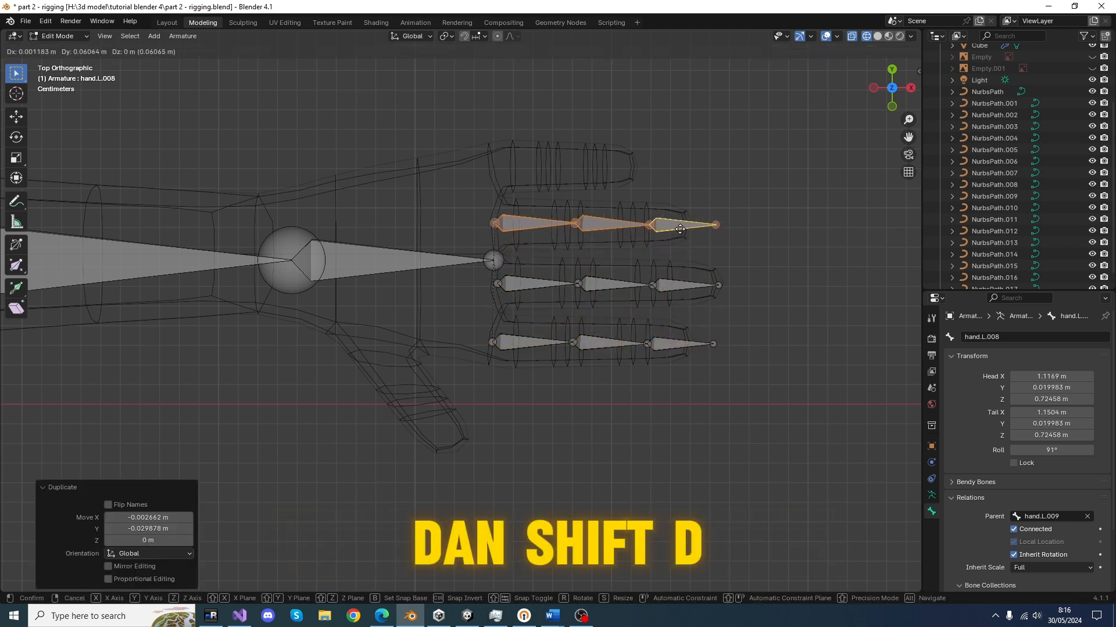
left_click(681, 230)
key("shift+d")
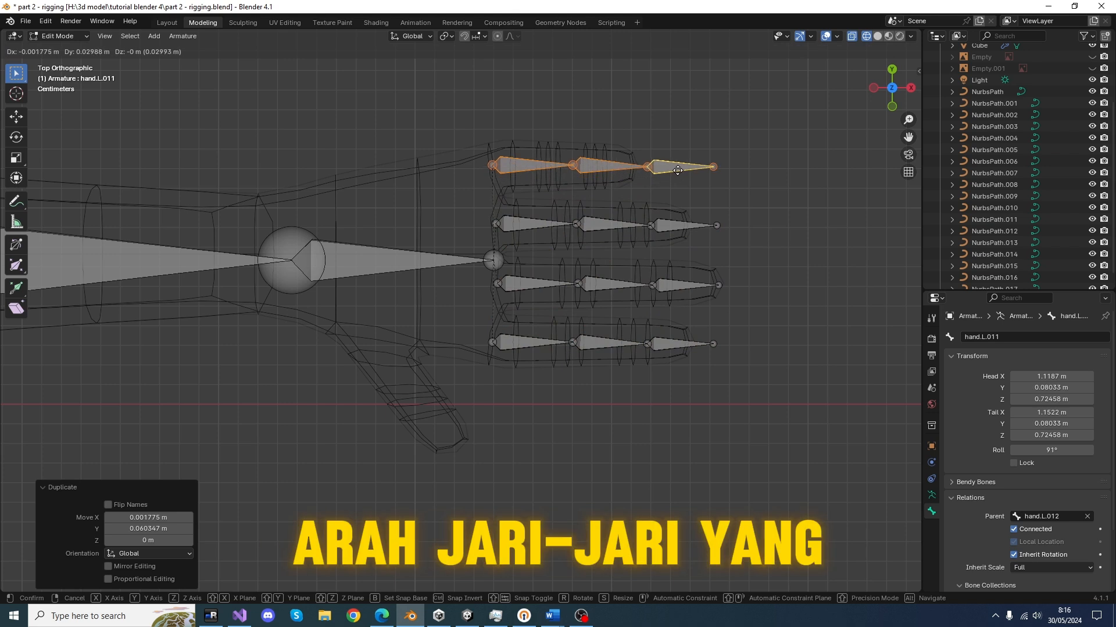
left_click(678, 172)
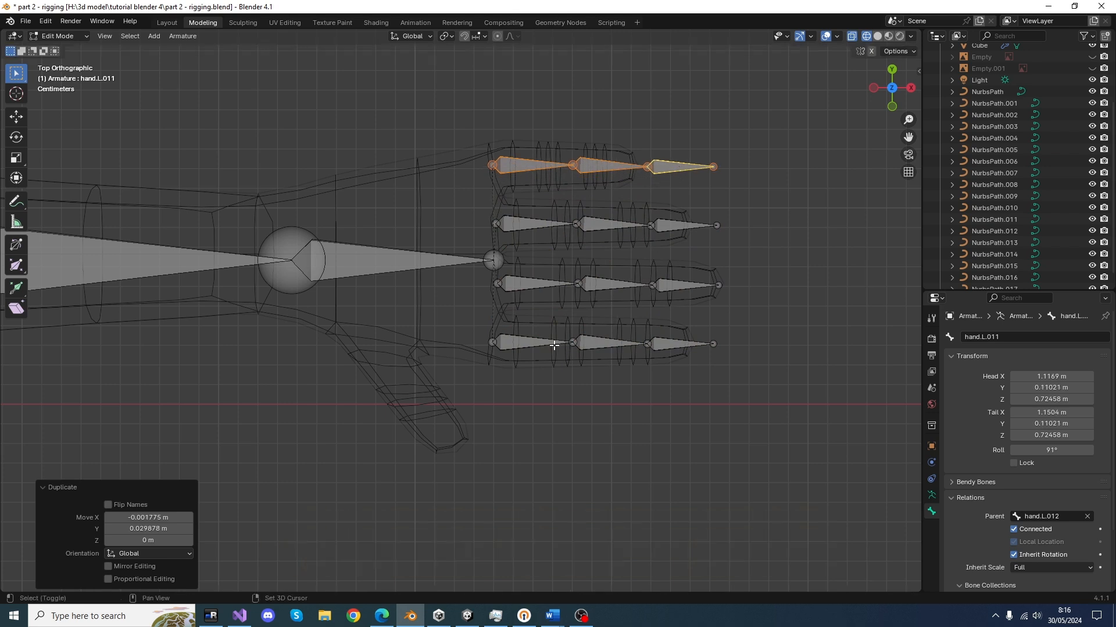
Place a duplicate of the little finger's three bones over the thumb, rotated 53.4° about Z to follow its direction.
key("shift+d")
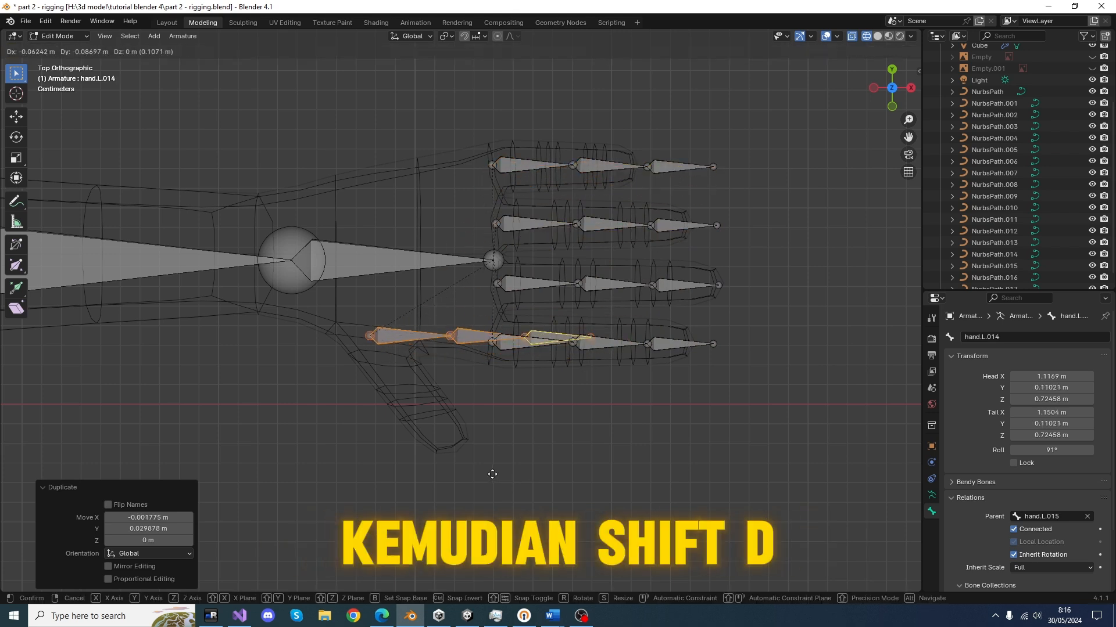
left_click(506, 528)
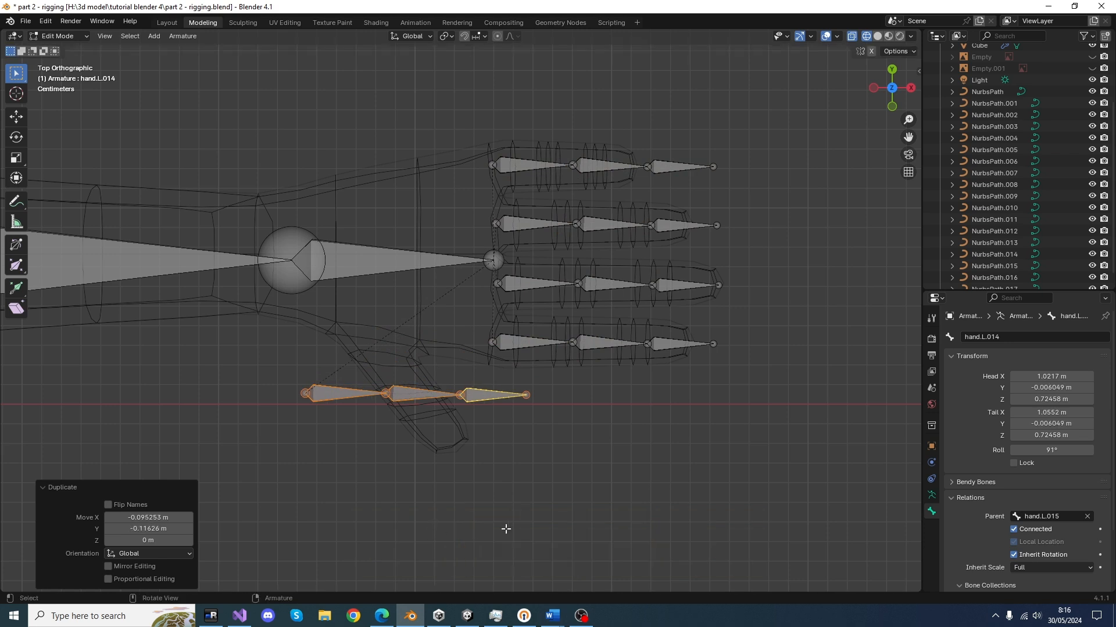
key("r")
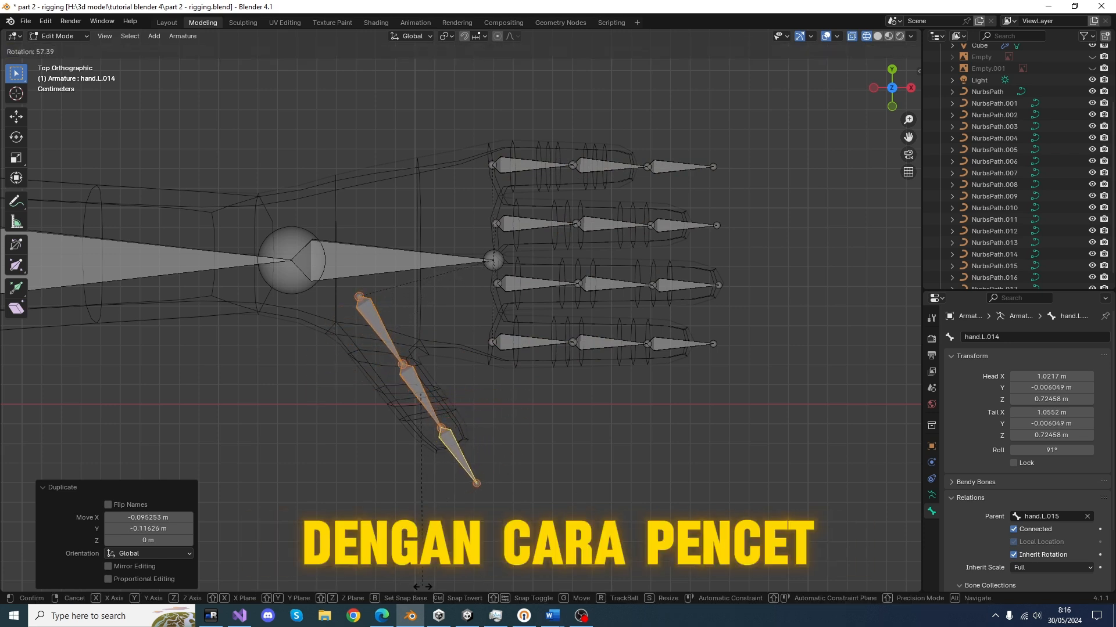
left_click(435, 579)
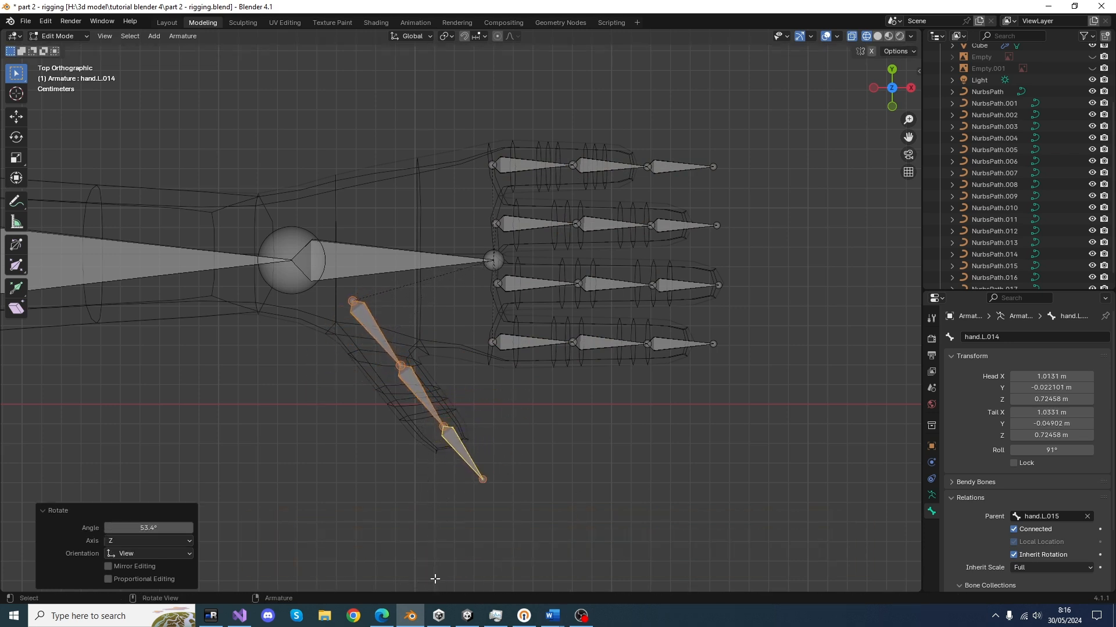
key("g")
left_click(458, 56)
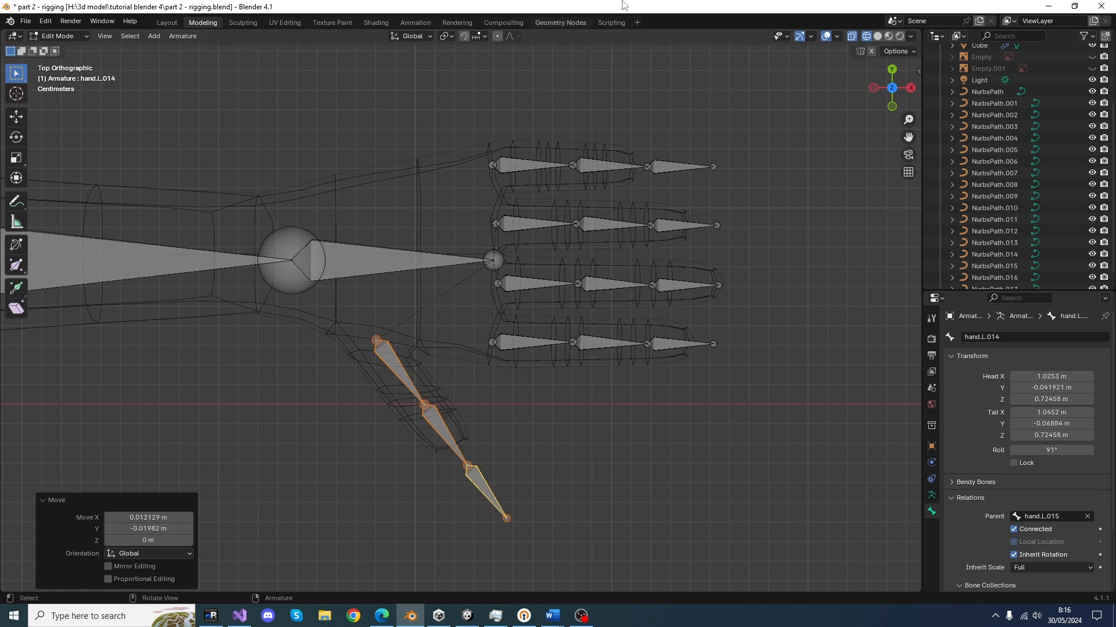
Fit the index finger's joints to its knuckles at about X 1.076 m and 1.109 m, and pull its tip back to the fingertip.
left_click(700, 377)
left_click(573, 343)
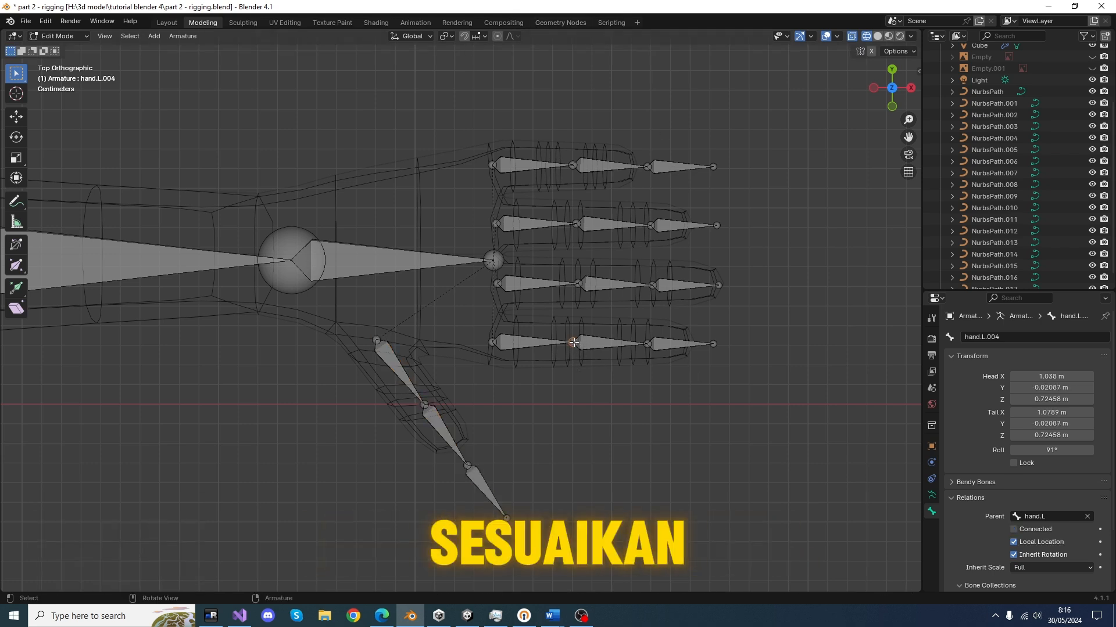
key("g")
left_click(567, 343)
left_click(647, 344)
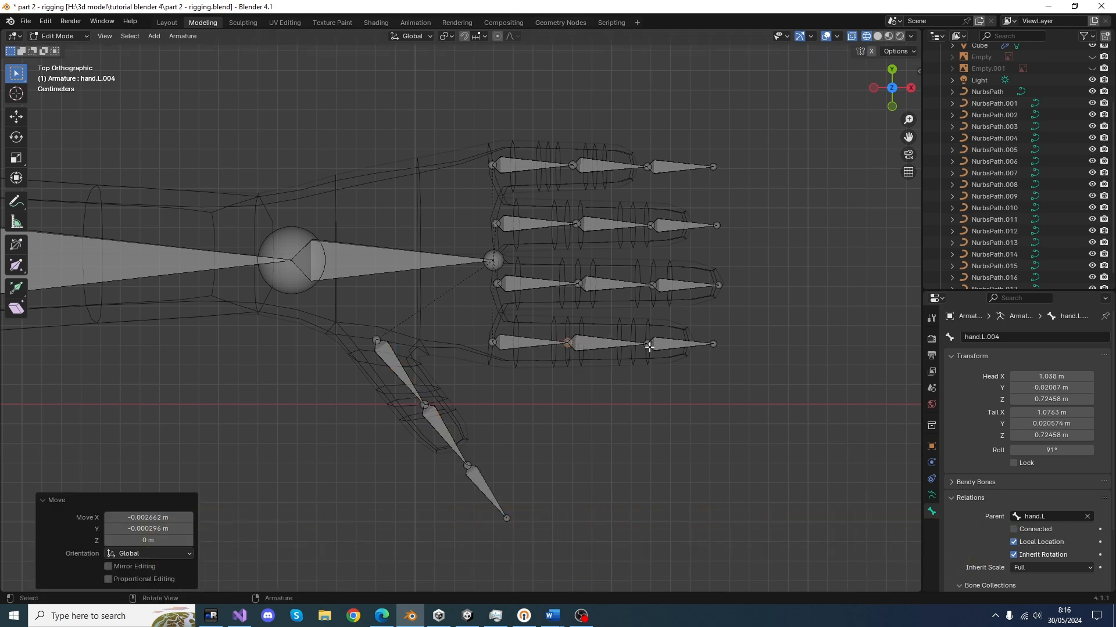
key("g")
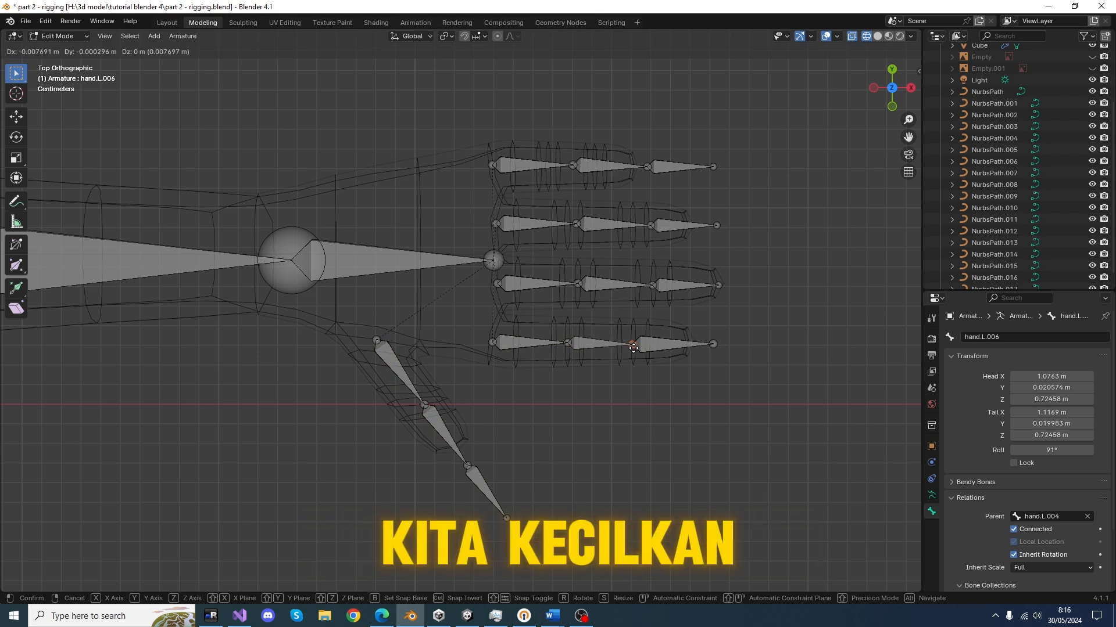
left_click(633, 347)
left_click(696, 344)
key("g")
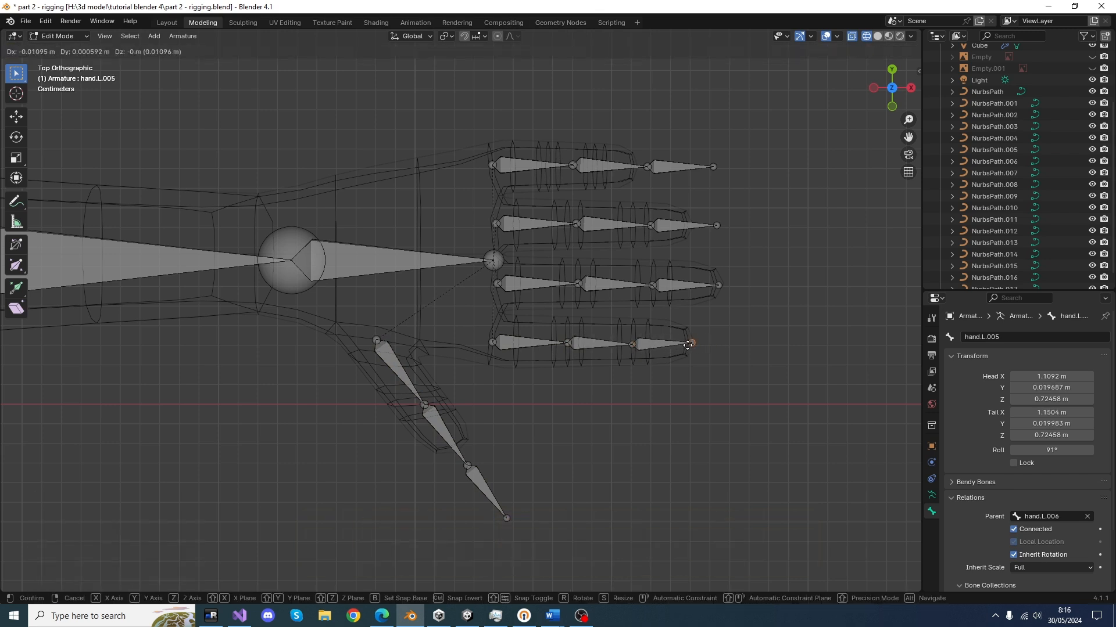
left_click(688, 345)
Fit the ring finger's joints to its knuckles at about X 1.076 m and 1.109 m, and its tip at about X 1.139 m.
left_click(579, 226)
key("g")
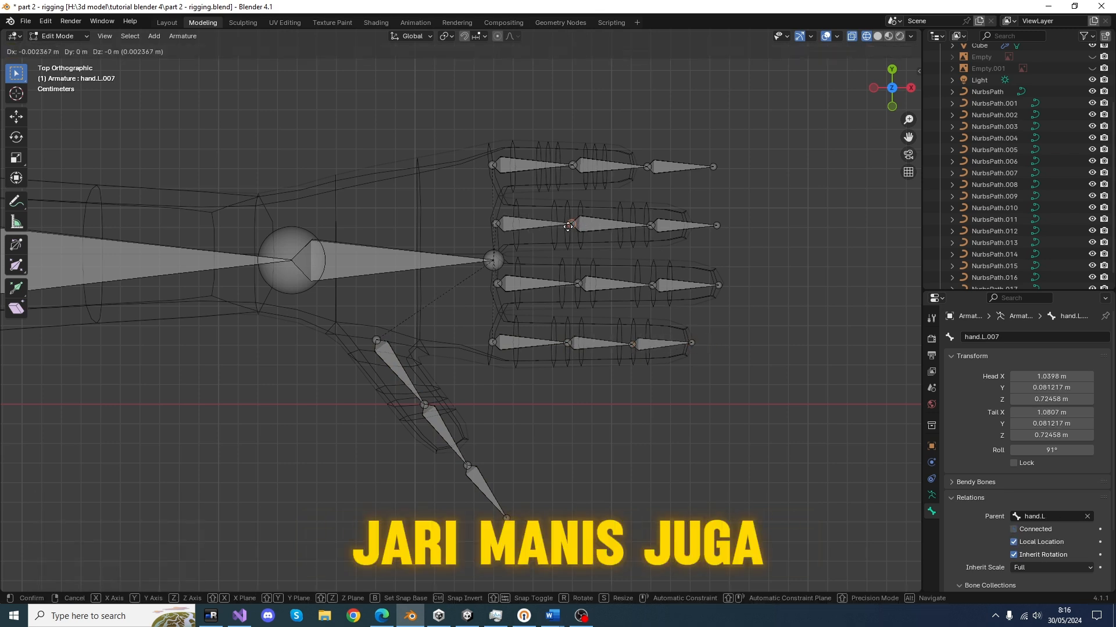
left_click(584, 228)
left_click(642, 226)
key("g")
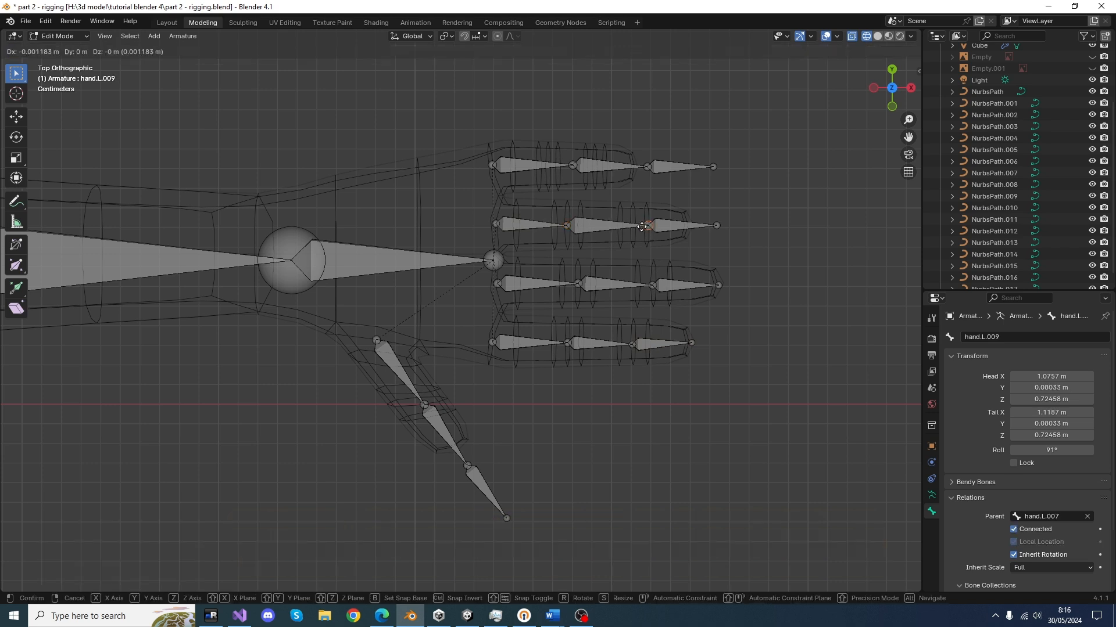
left_click(630, 226)
left_click(716, 226)
key("g")
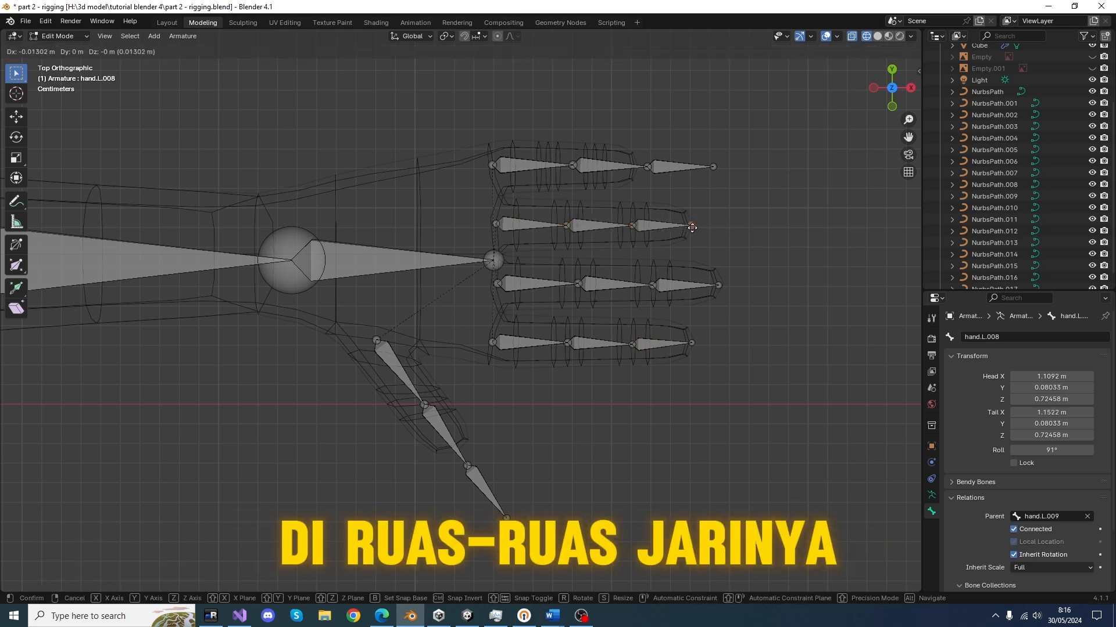
left_click(693, 227)
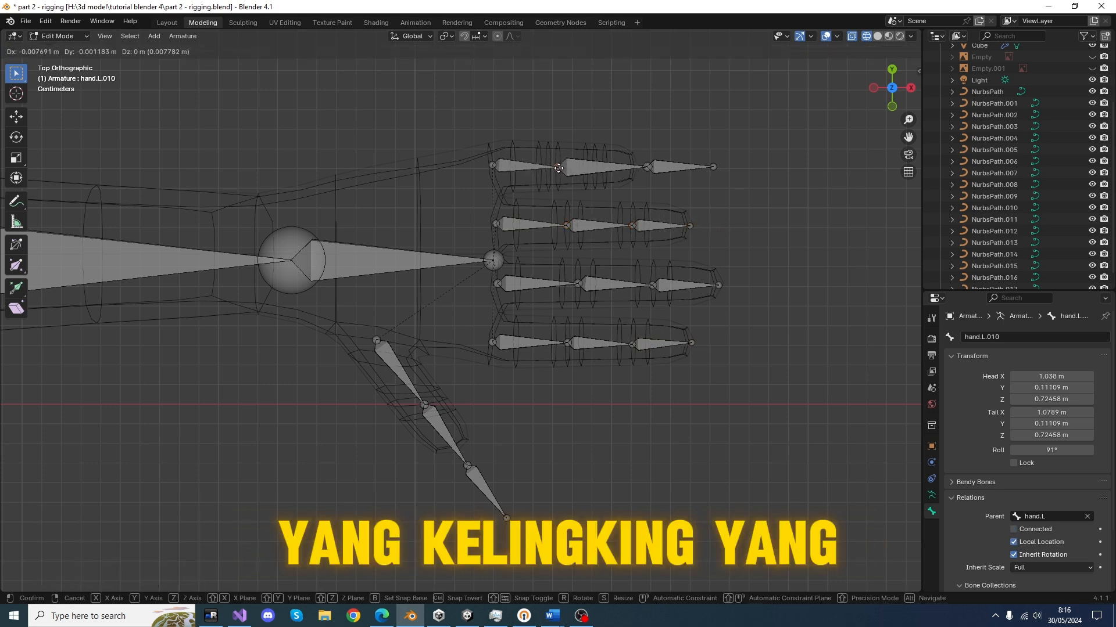
Shorten the little finger's chain, placing its joints at about X 1.067 m and 1.091 m and its tip at about X 1.111 m.
left_click(550, 167)
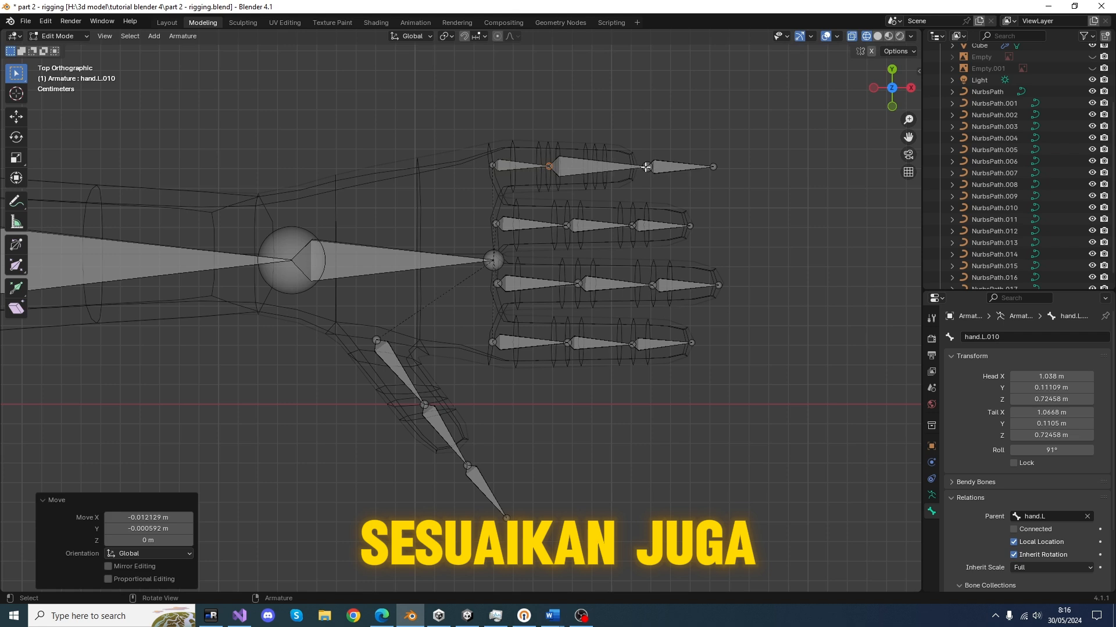
left_click(646, 167)
key("g")
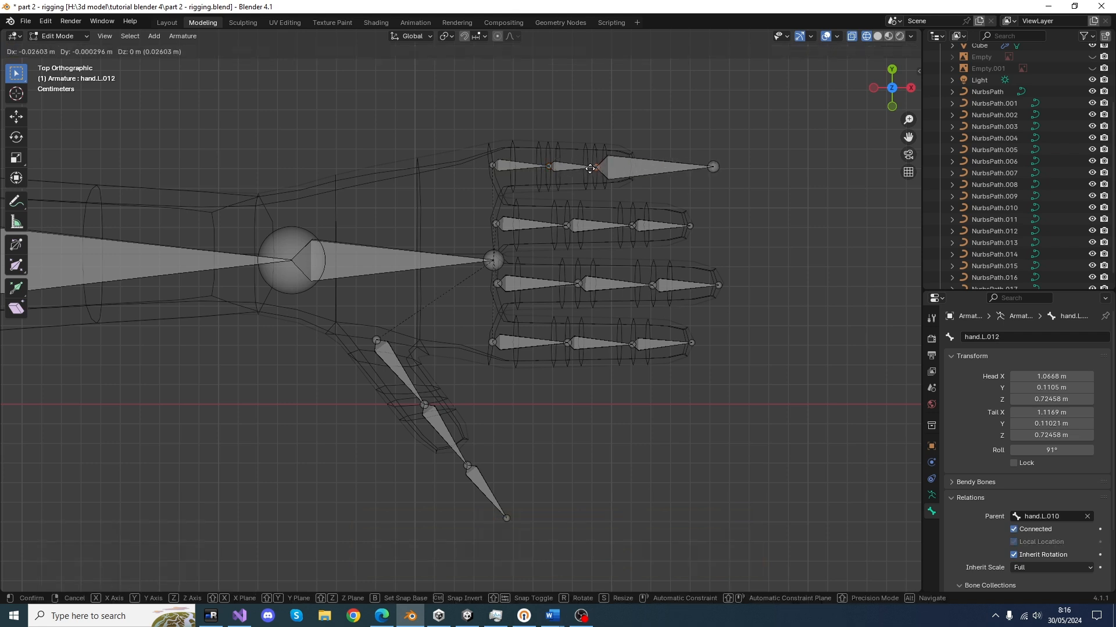
left_click(590, 169)
left_click(709, 166)
key("g")
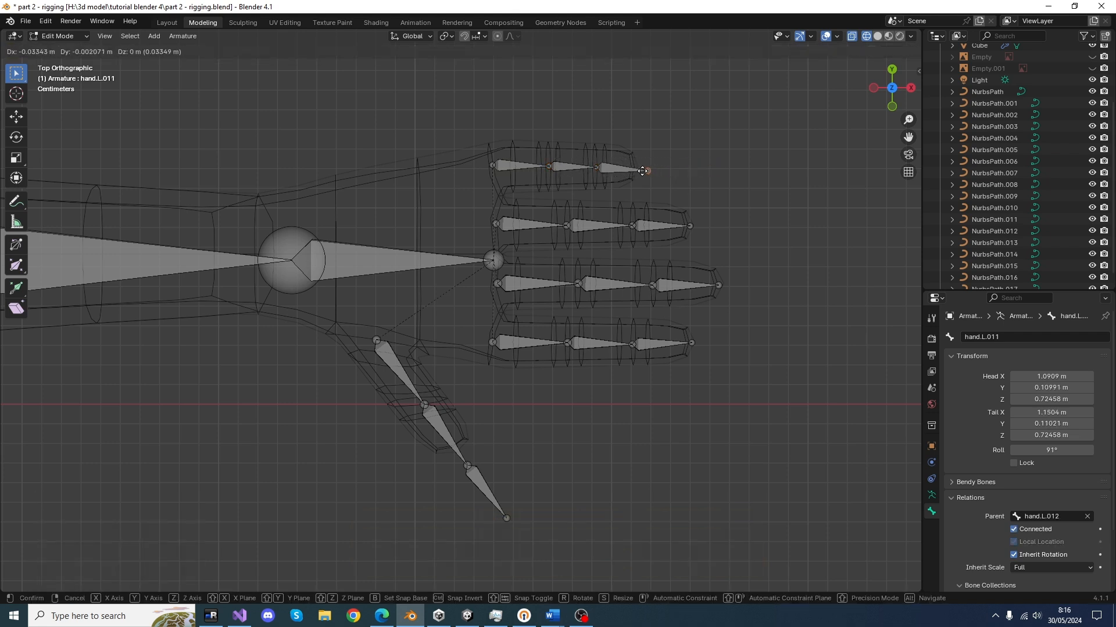
left_click(630, 168)
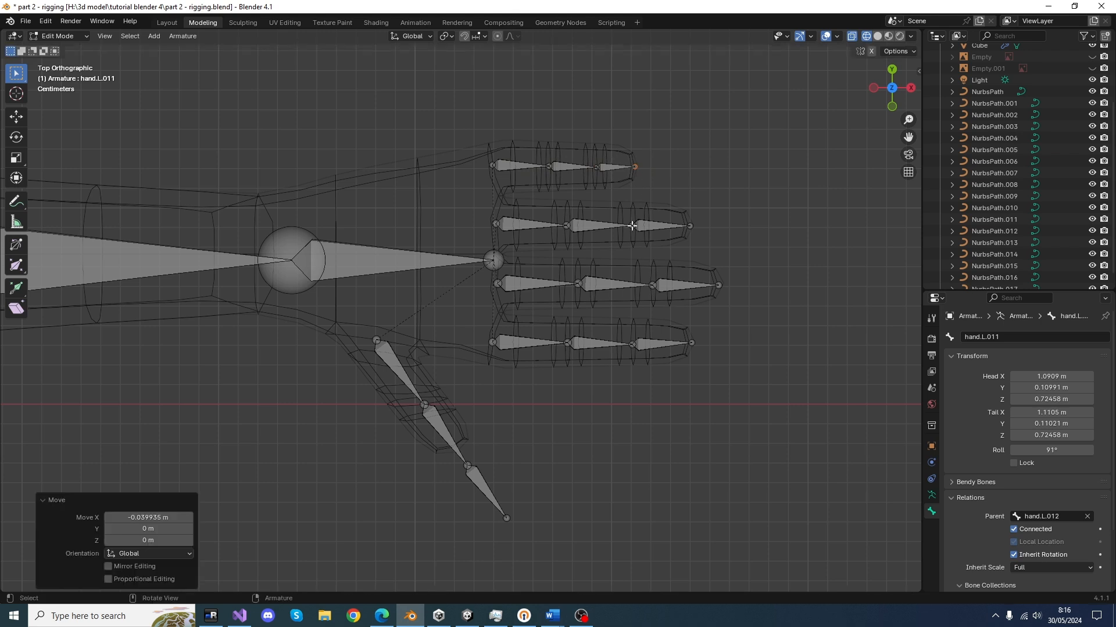
Move the thumb chain's base to about X 0.949 m, Y 0.044 m near the wrist, and its first joint to about X 0.978 m, Y 0.020 m.
left_click(424, 406)
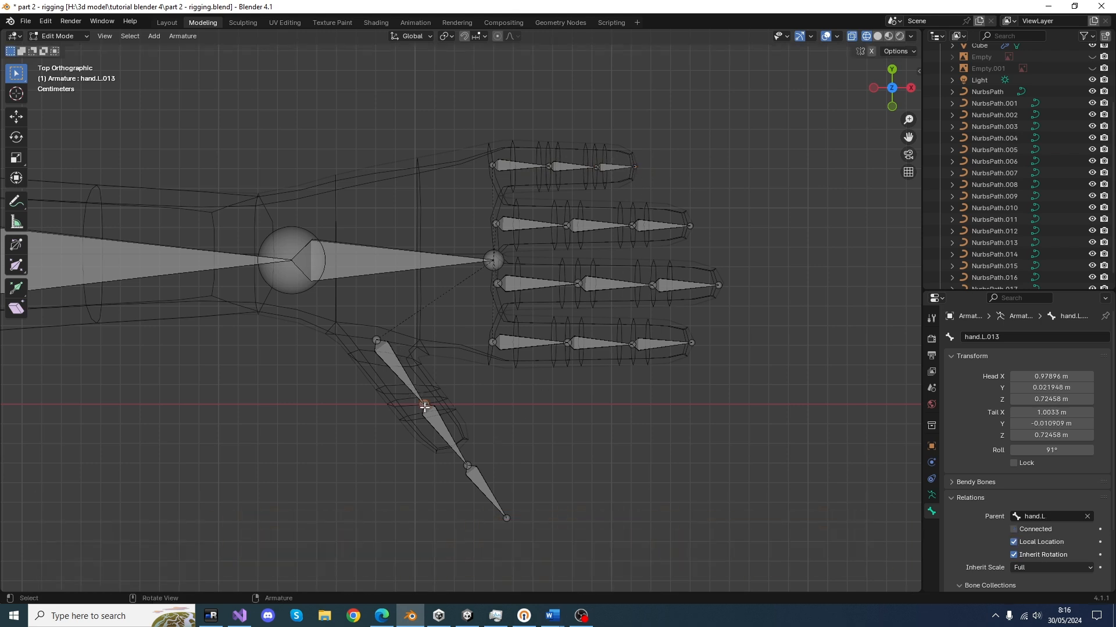
key("g")
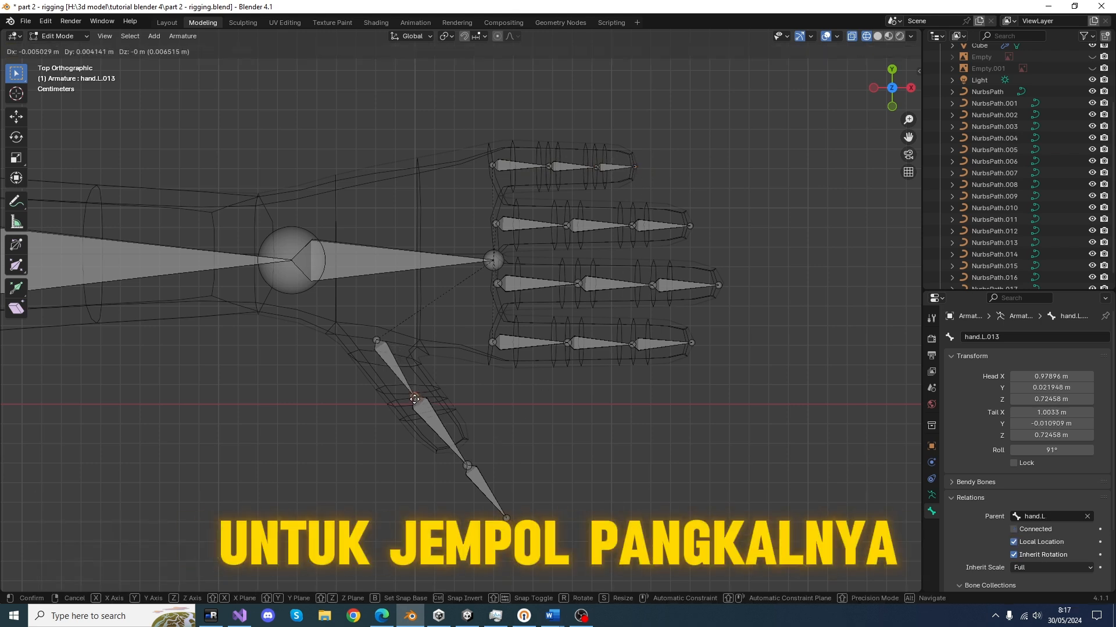
left_click(414, 399)
left_click(376, 341)
key("g")
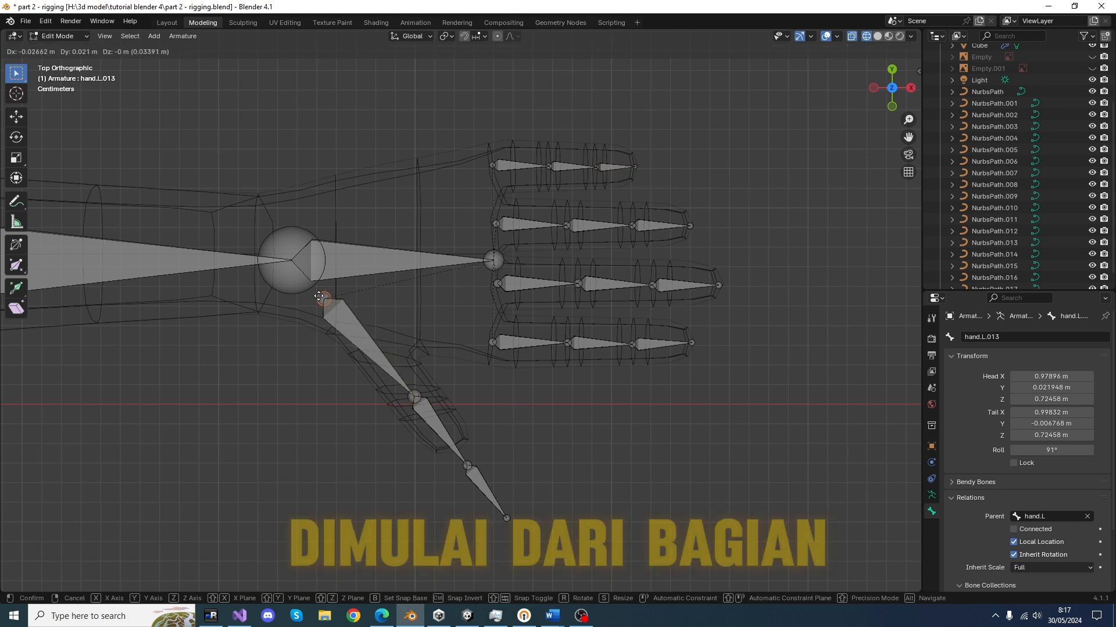
left_click(314, 293)
left_click(415, 398)
key("g")
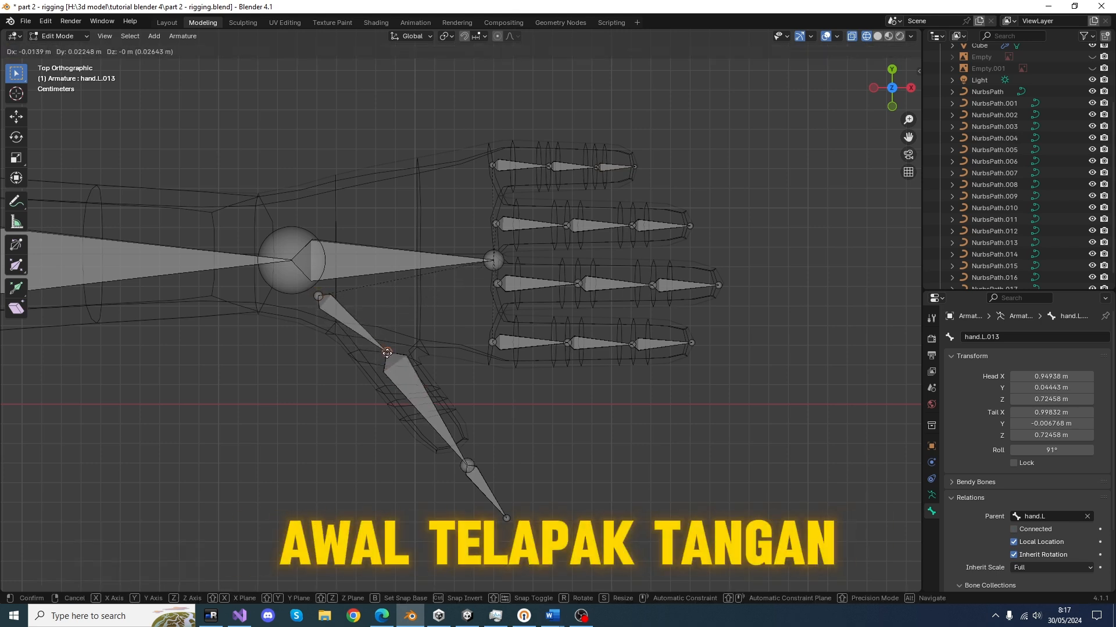
left_click(371, 345)
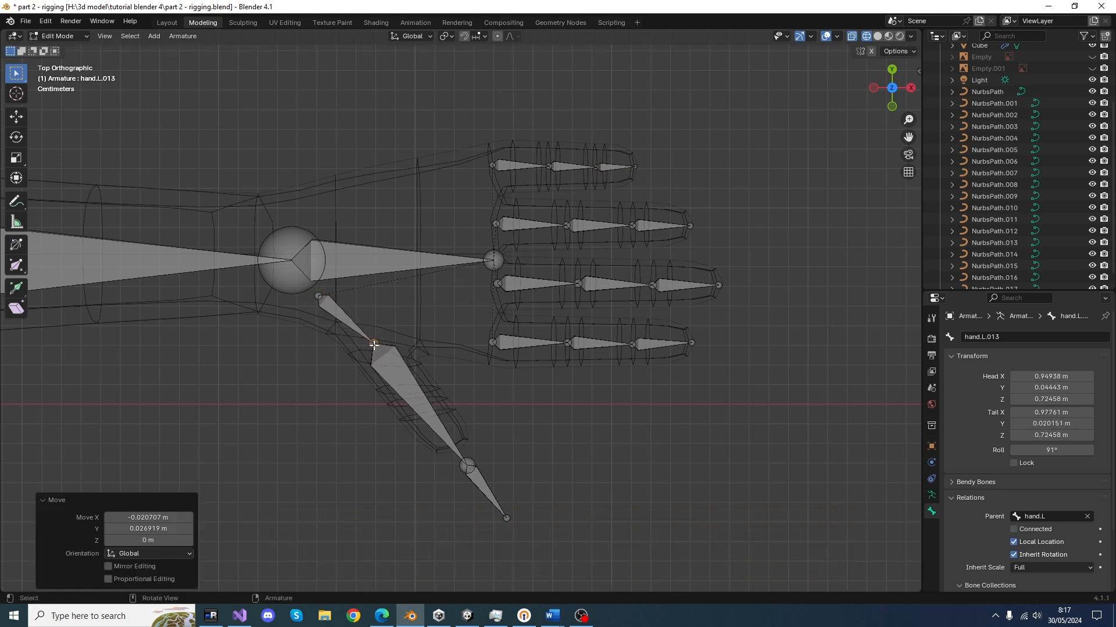
Fit the thumb's second joint to about X 0.999 m, Y -0.010 m and its tip to about X 1.019 m, Y -0.035 m.
left_click(467, 465)
key("g")
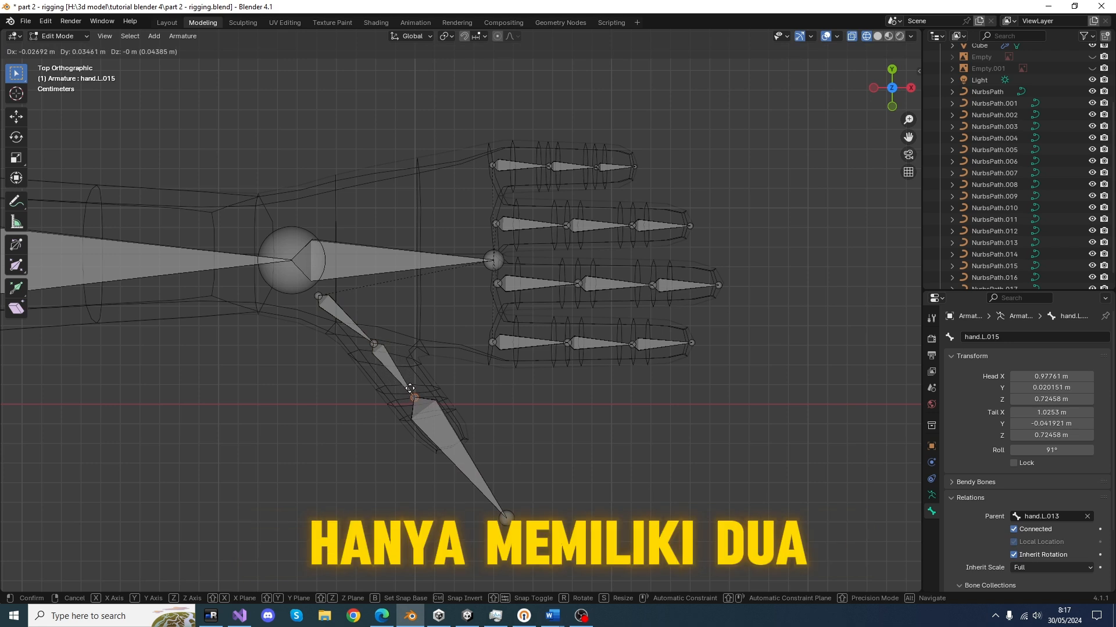
left_click(408, 387)
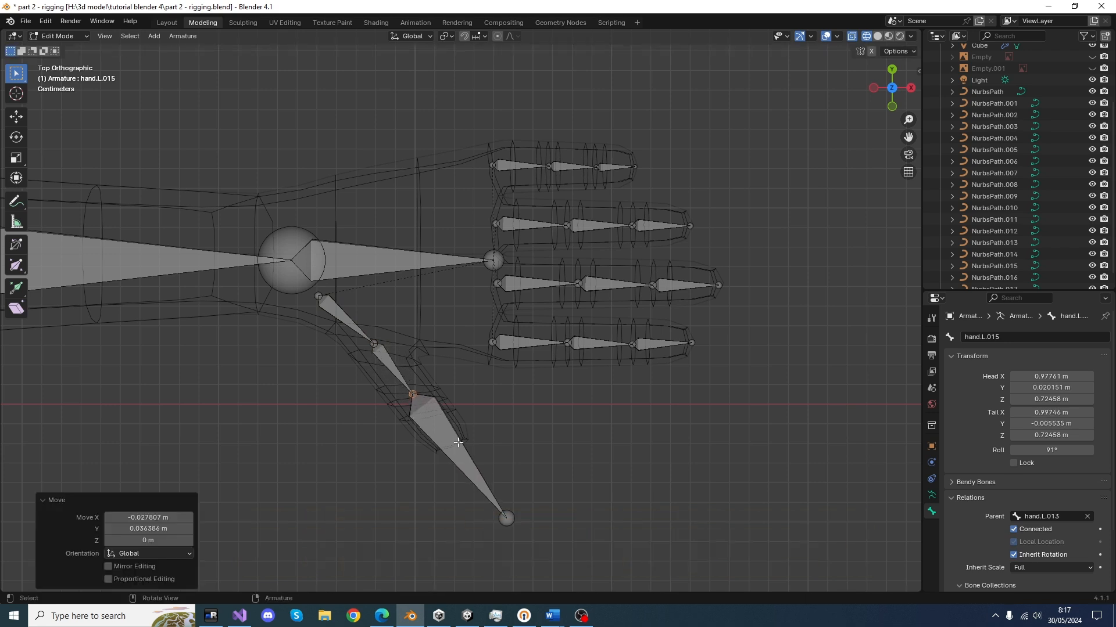
left_click(504, 515)
key("g")
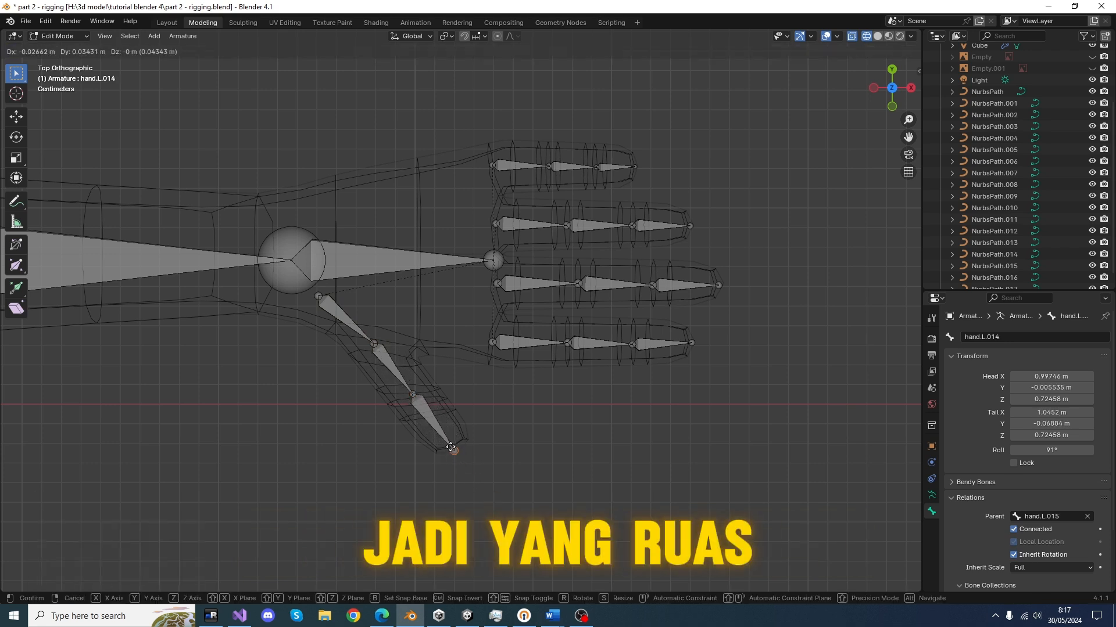
left_click(450, 448)
left_click(410, 389)
key("g")
left_click(414, 402)
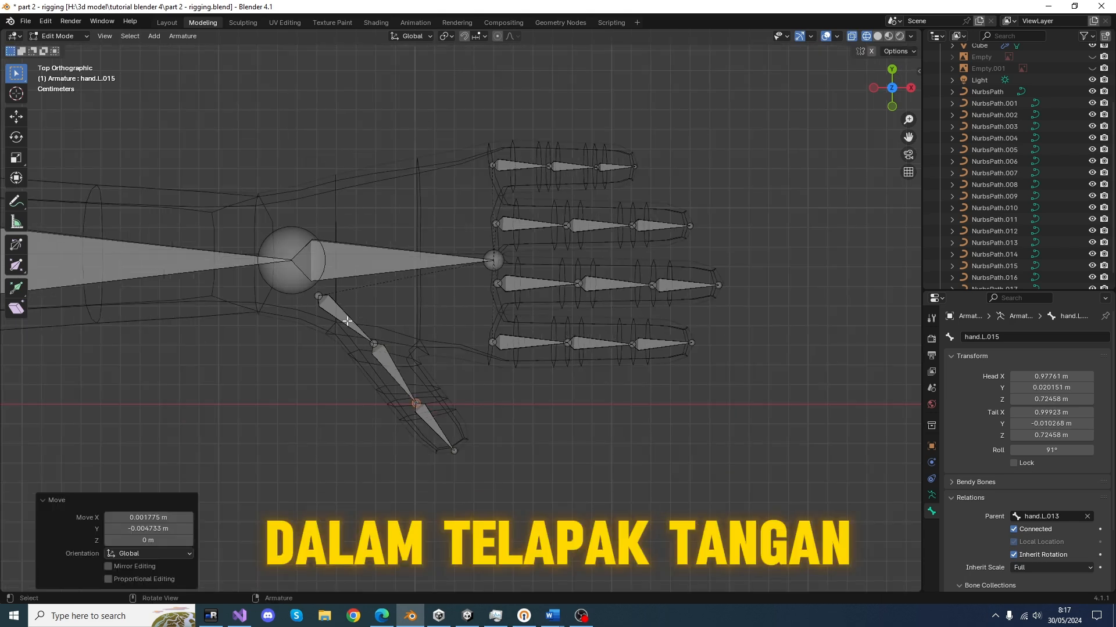
Rename the thumb's base bone inside the palm to thumb1.L.
left_click(347, 321)
double_click(1009, 337)
type("th")
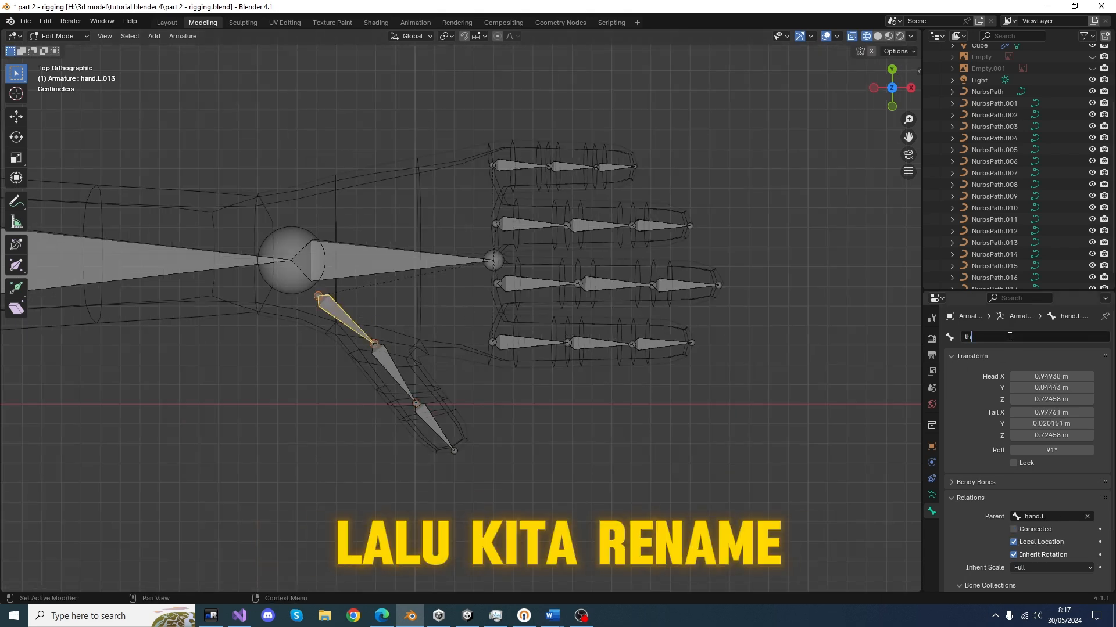
type("umb1.L")
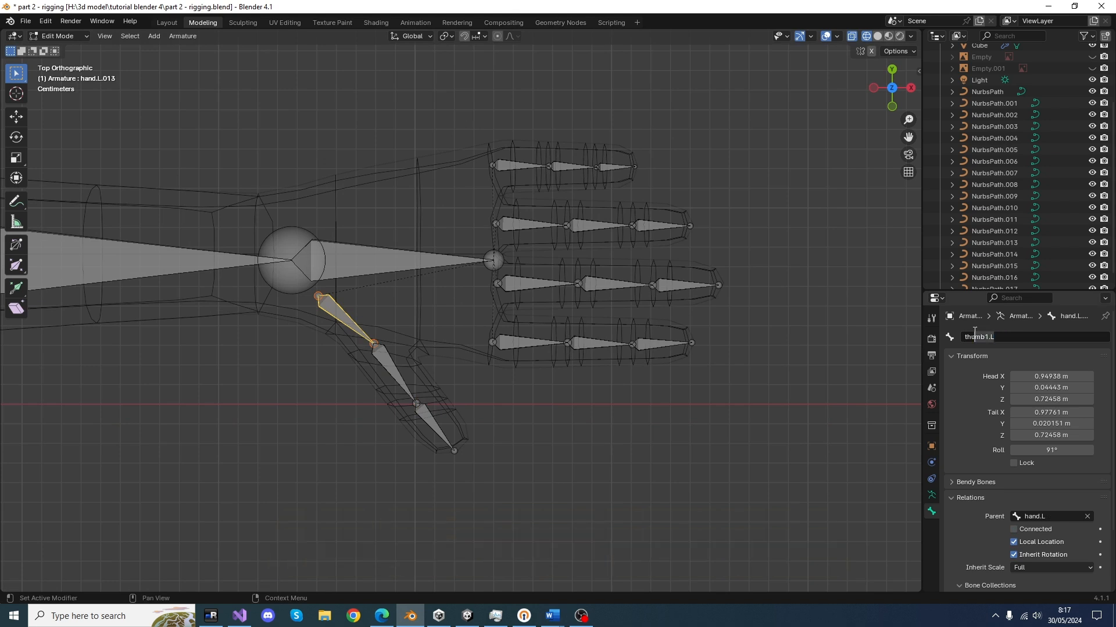
key("Return")
Rename the thumb's middle bone to thumb2.L.
key("bracketright")
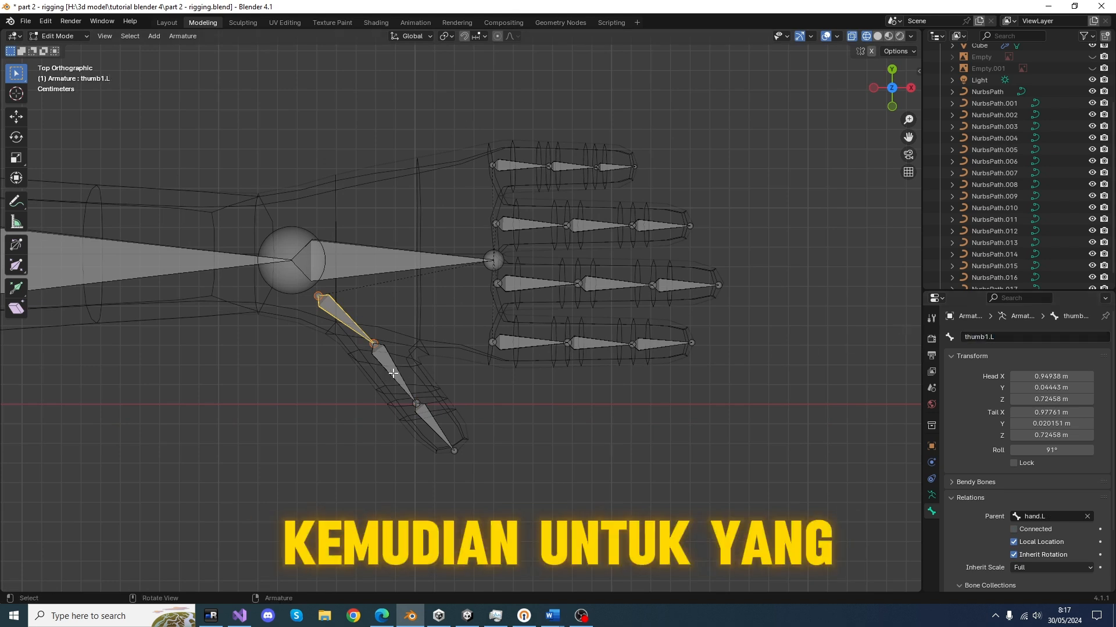
left_click(1013, 338)
type("thumb1.L")
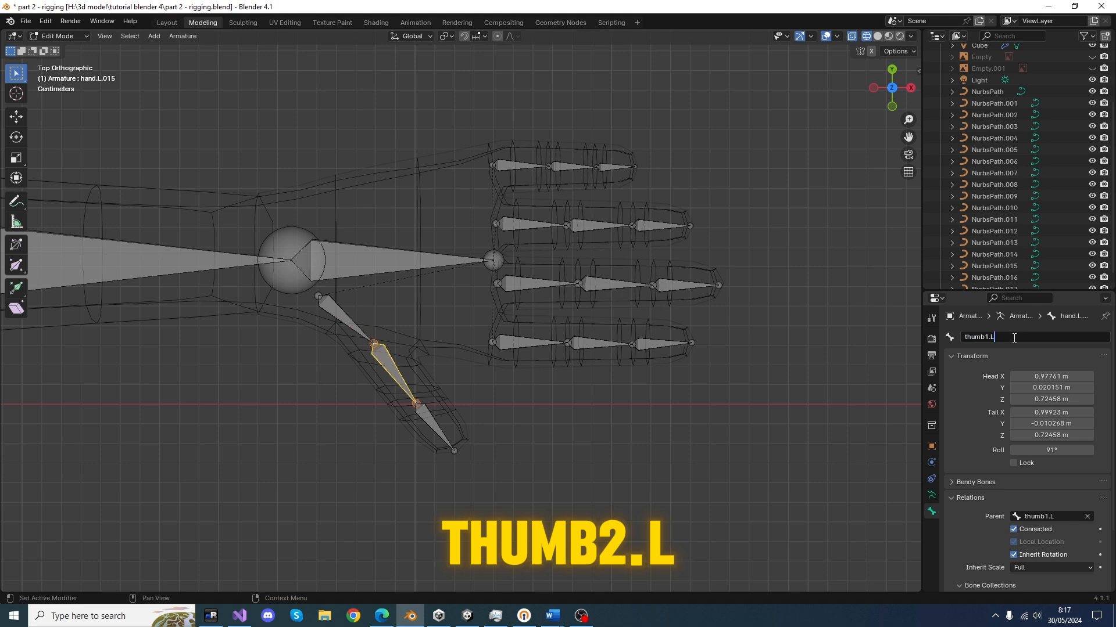
key("Left")
key("Left")
key("Left")
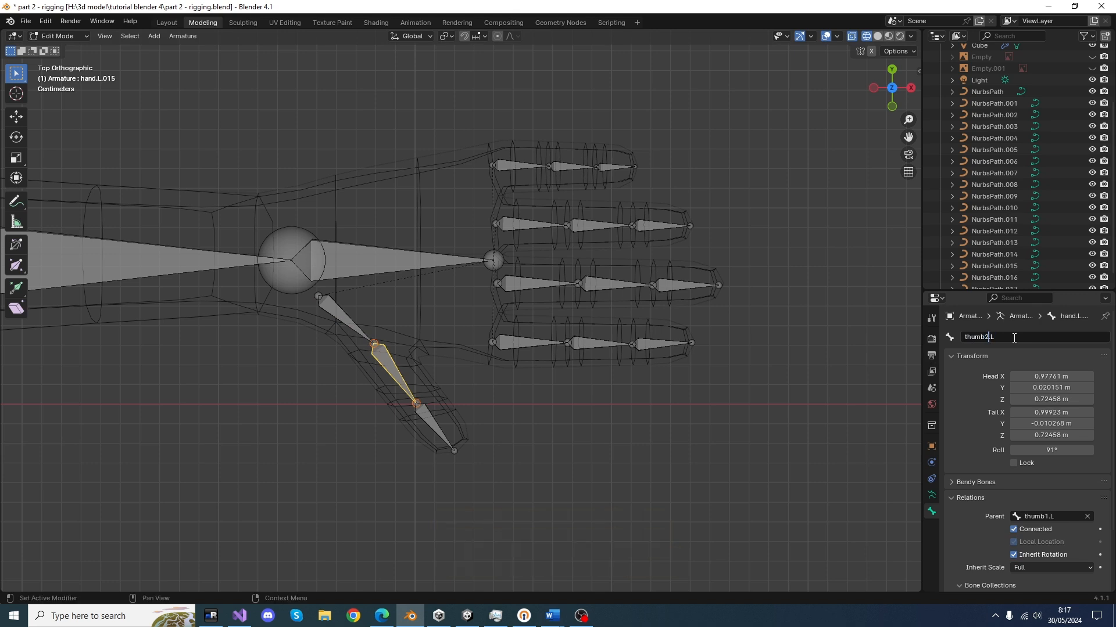
key("Return")
Rename the bone at the thumb's tip to thumb3.L.
key("bracketright")
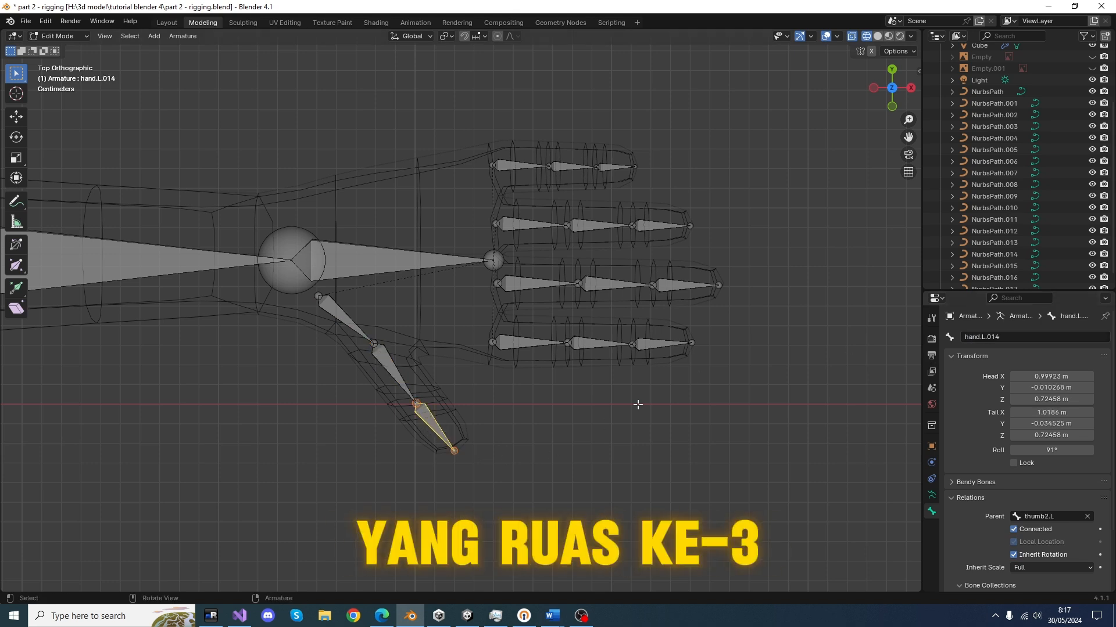
left_click(1003, 336)
type("thumb1.L")
key("Left")
key("Left")
key("Left")
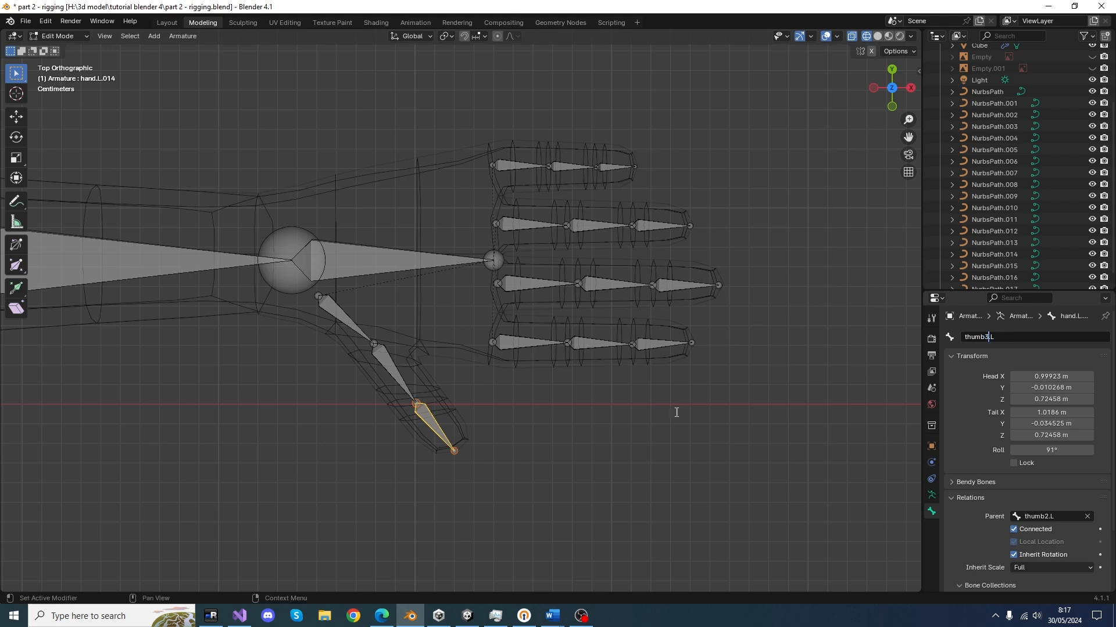
key("Return")
Rename the index finger's base bone, nearest the palm, to index1.L.
left_click(528, 343)
left_click(987, 339)
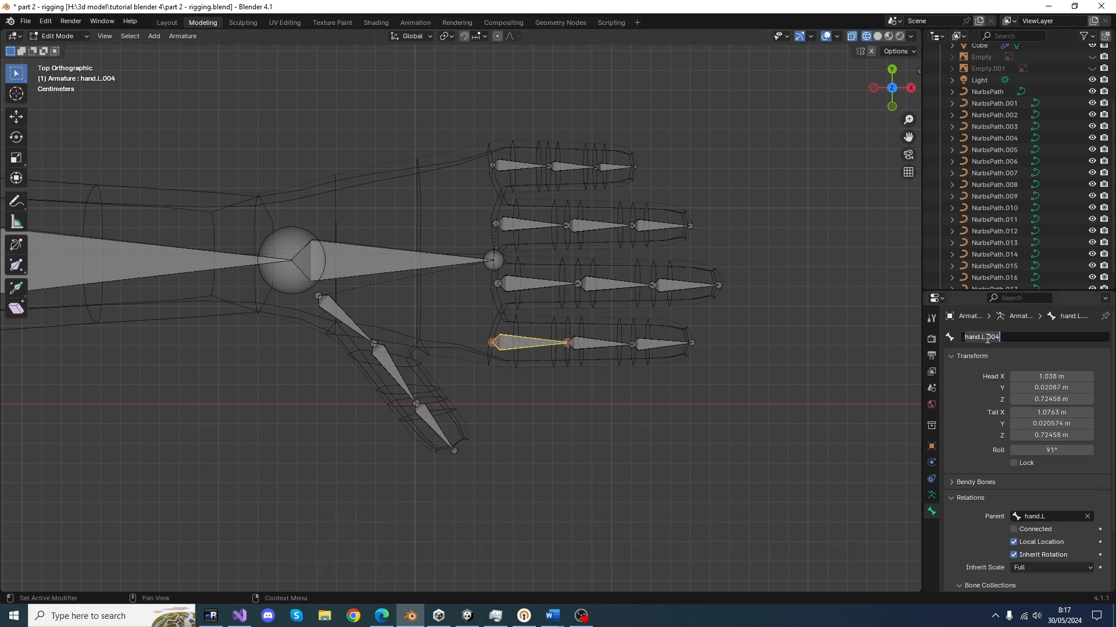
type("Ind")
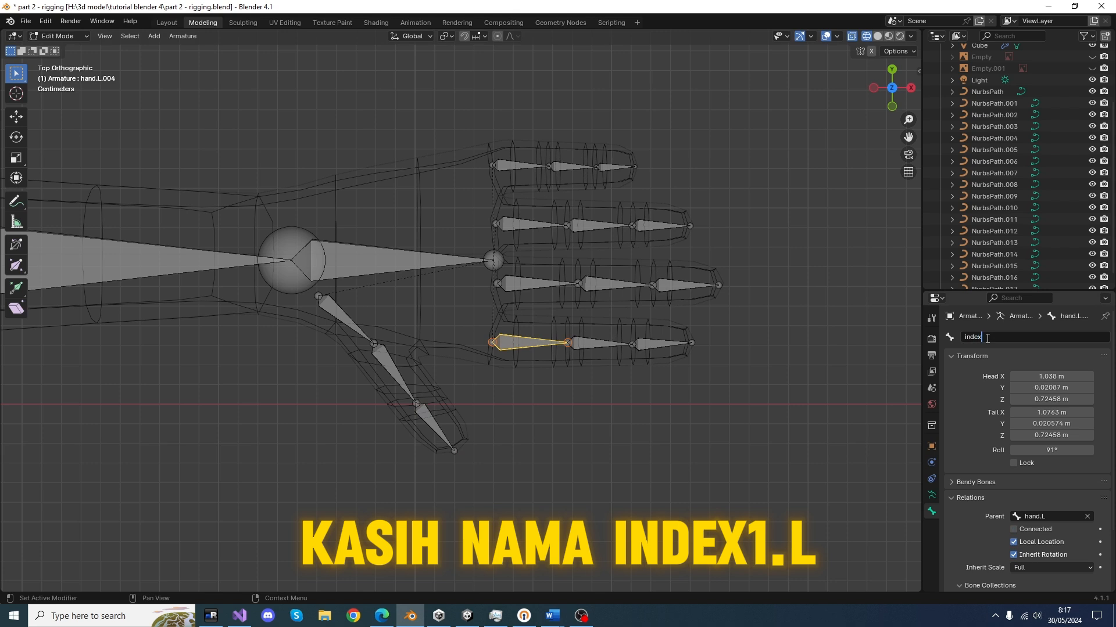
type("ex1.L")
key("Return")
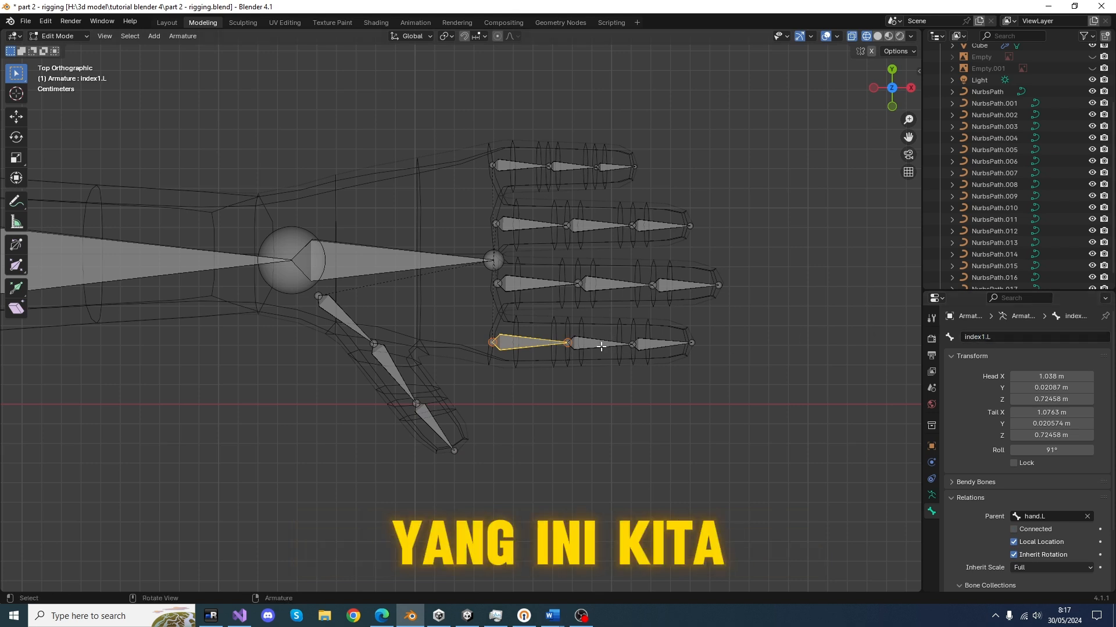
Rename the index finger's second bone to index2.L.
left_click(598, 345)
left_click(998, 336)
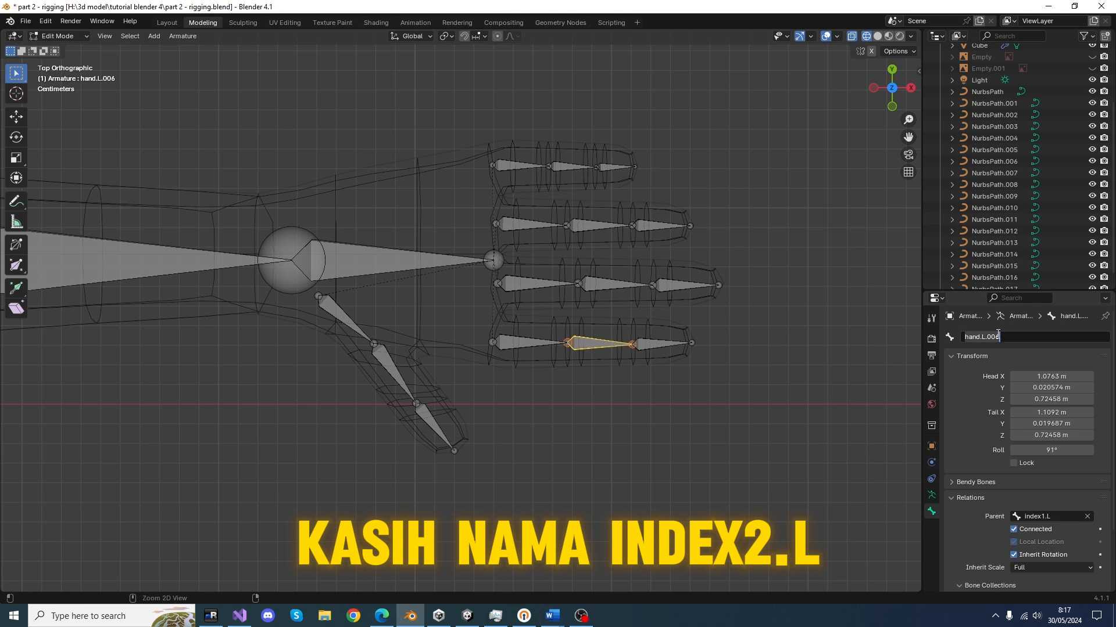
type("index1.L")
key("Left")
key("Left")
key("Left")
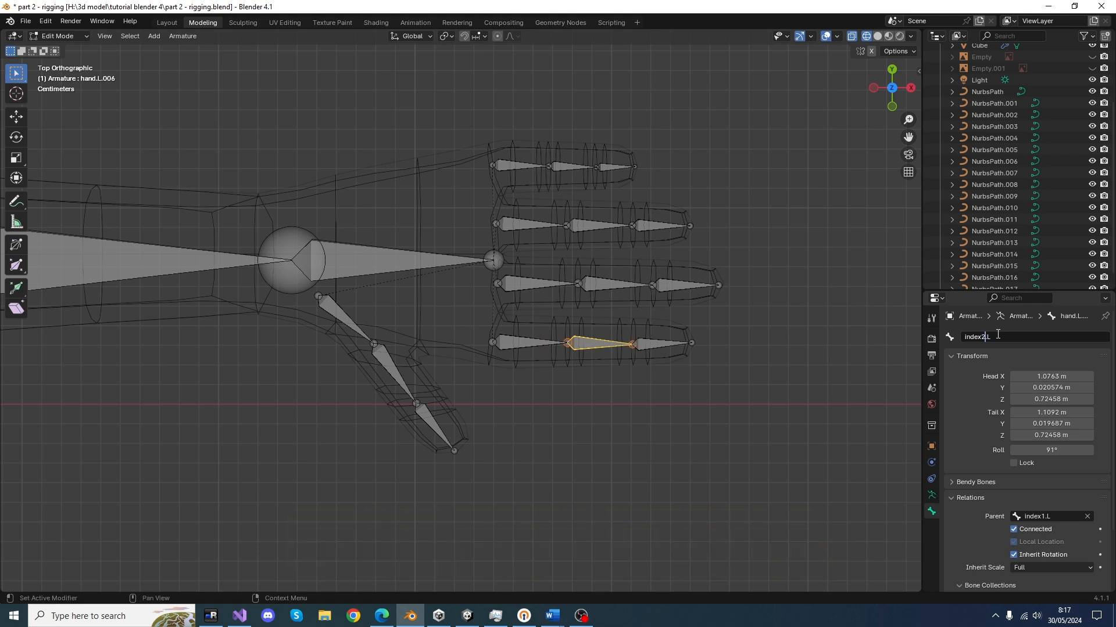
key("Return")
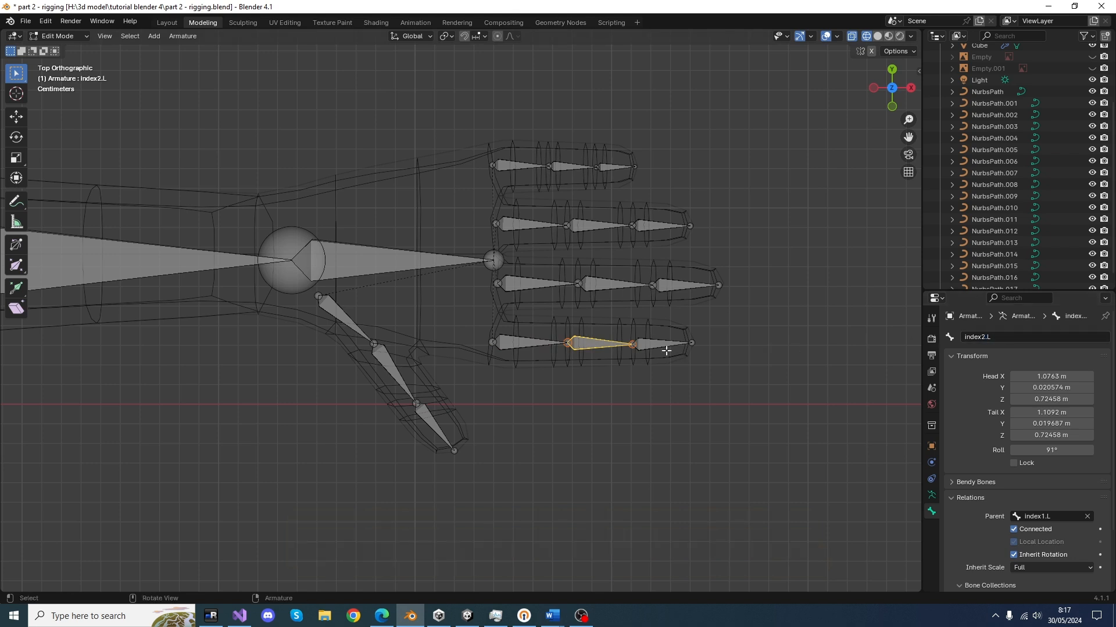
Rename the index finger's tip bone to index3.L.
left_click(666, 351)
left_click(994, 337)
type("index1.L")
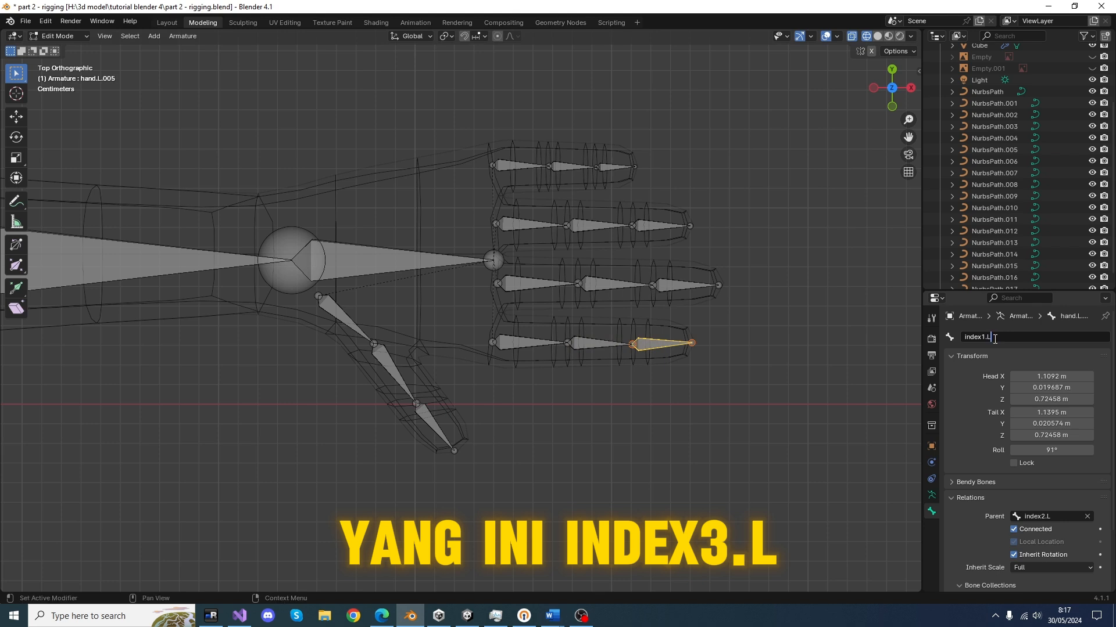
key("Left")
key("Left")
key("Left")
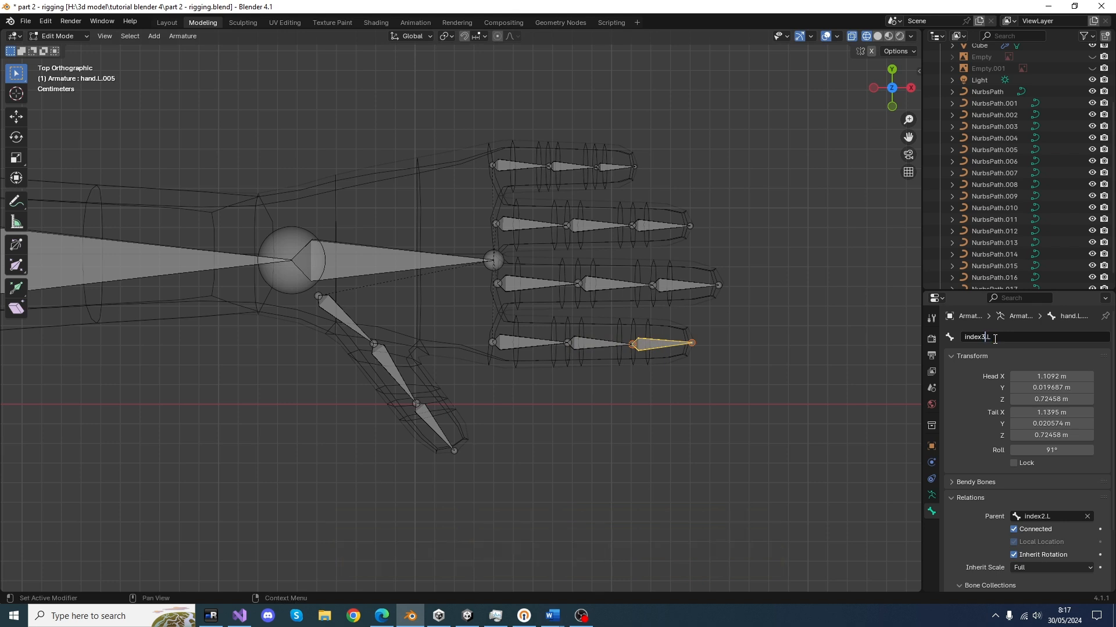
type("3")
key("Return")
Rename the middle finger's base bone, nearest the palm, to middle1.L.
left_click(522, 284)
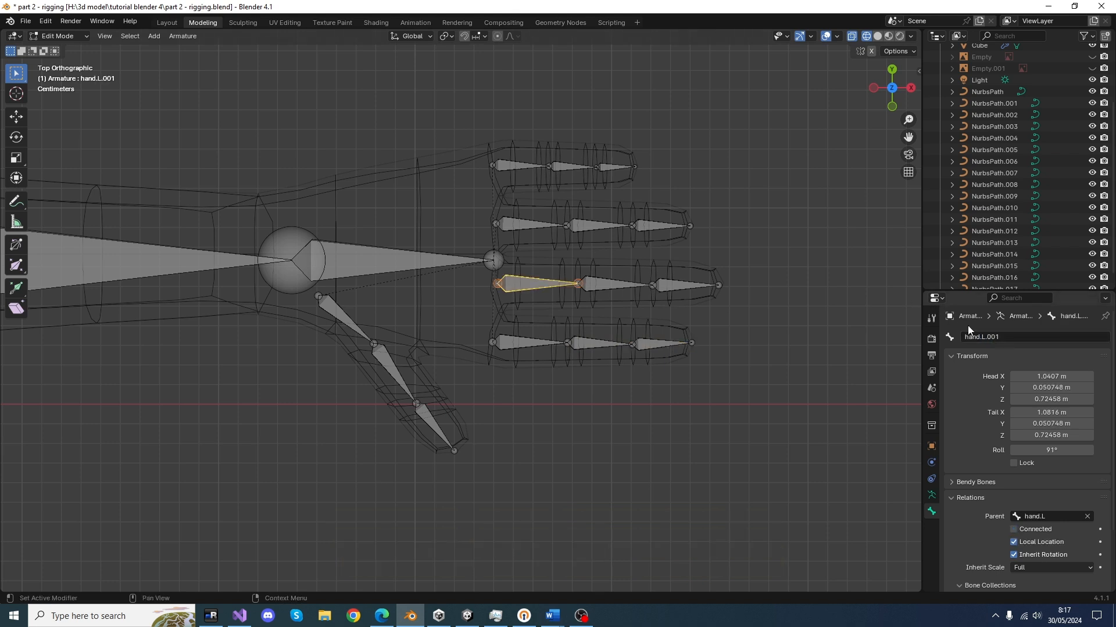
left_click(993, 338)
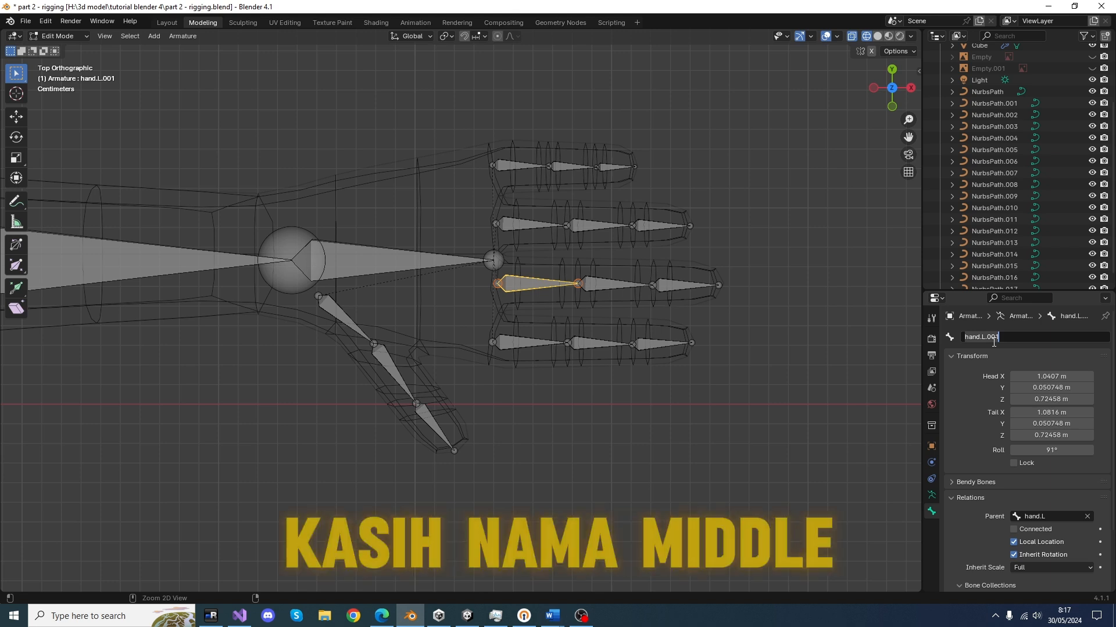
type("mid")
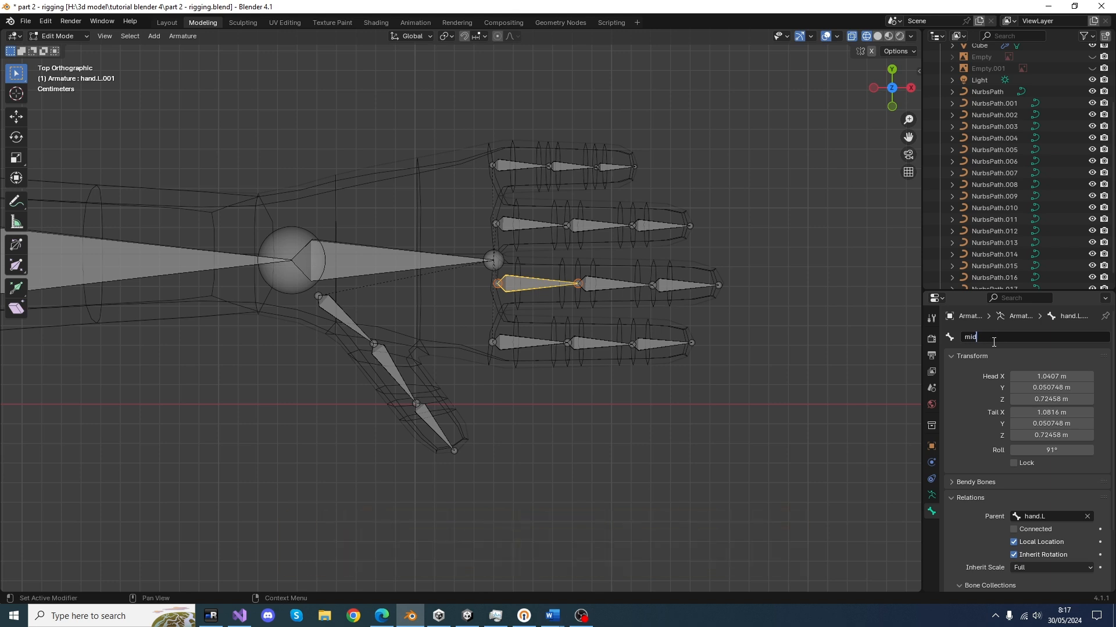
type("dle.L")
key("Return")
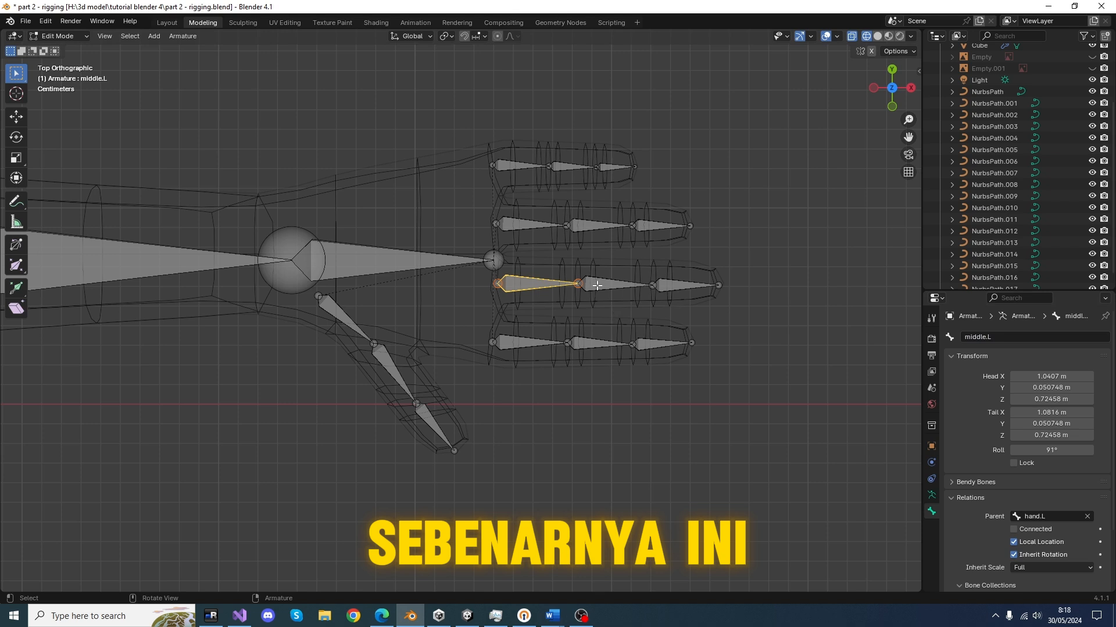
left_click(1001, 336)
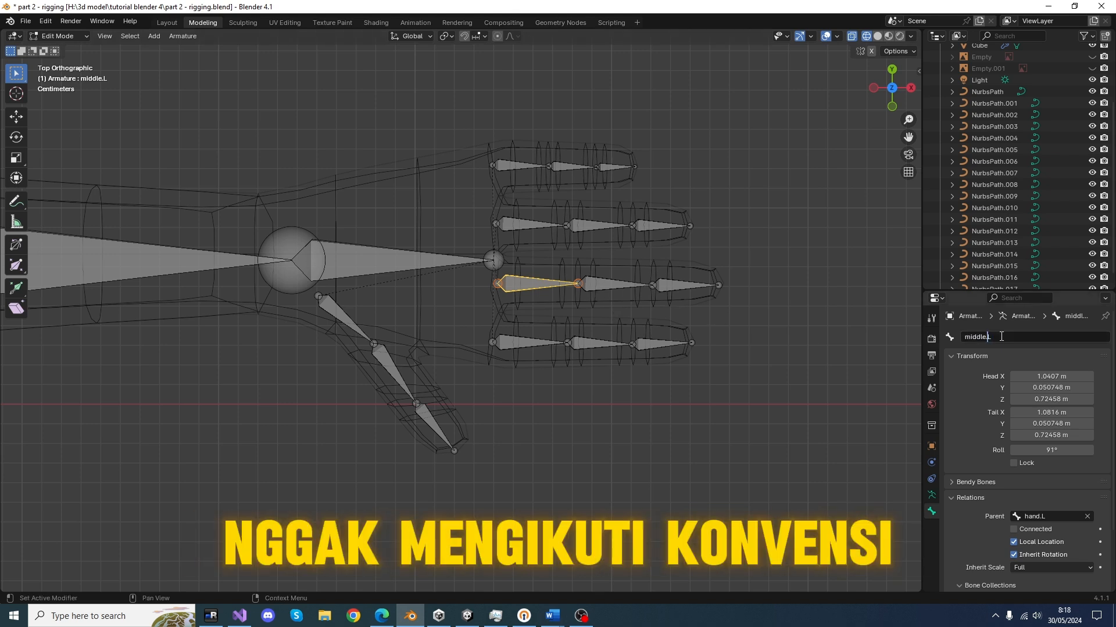
type("1")
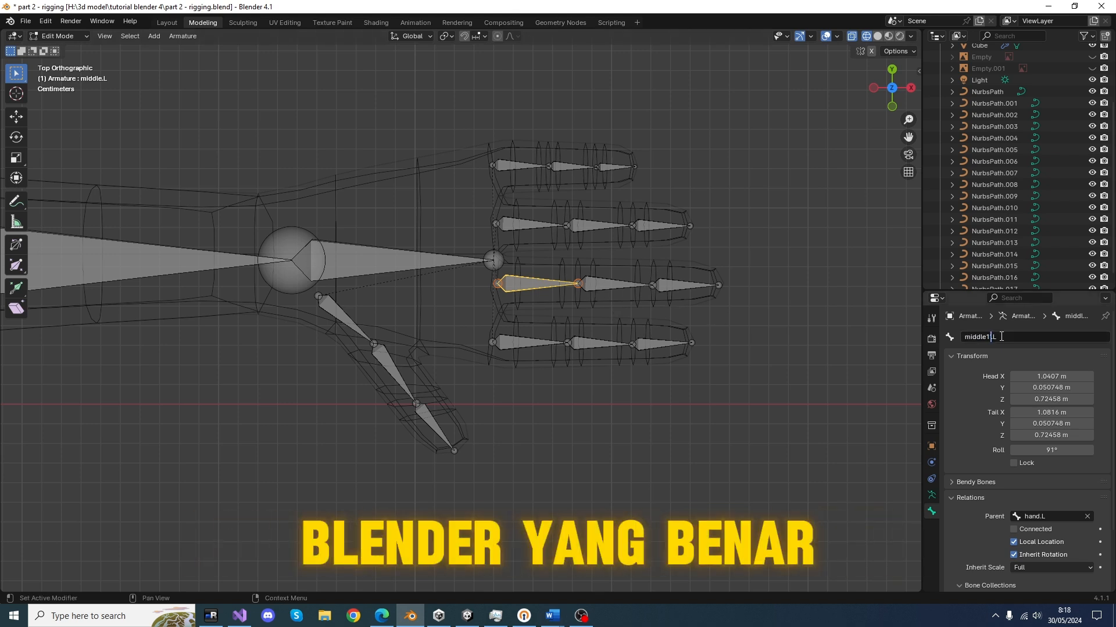
key("Return")
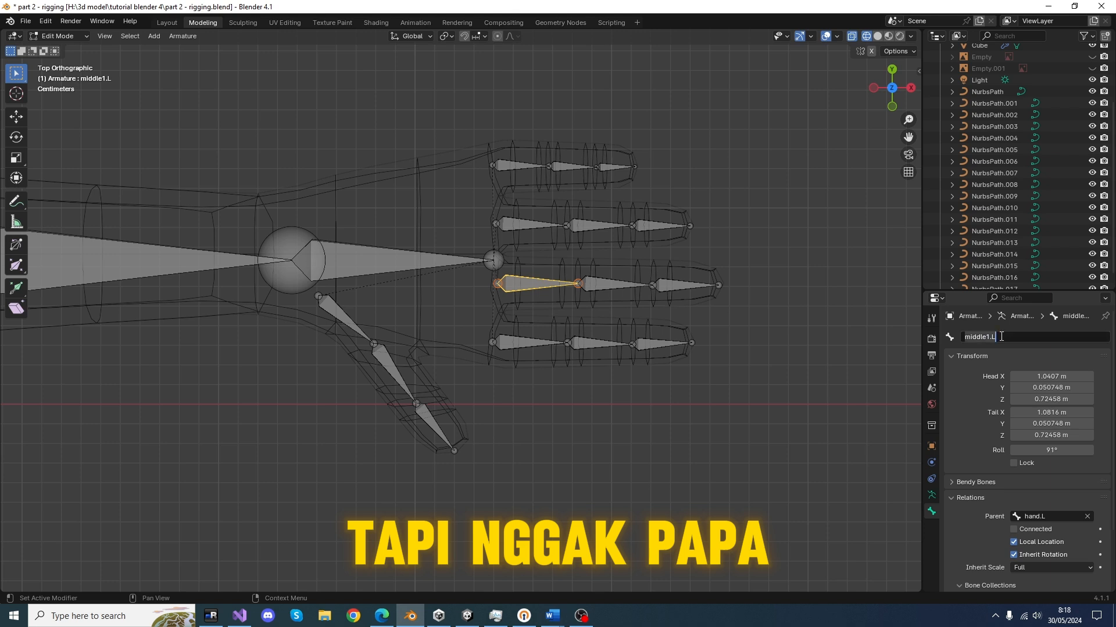
Rename the middle finger's second bone to middle2.L.
left_click(620, 285)
left_click(616, 285)
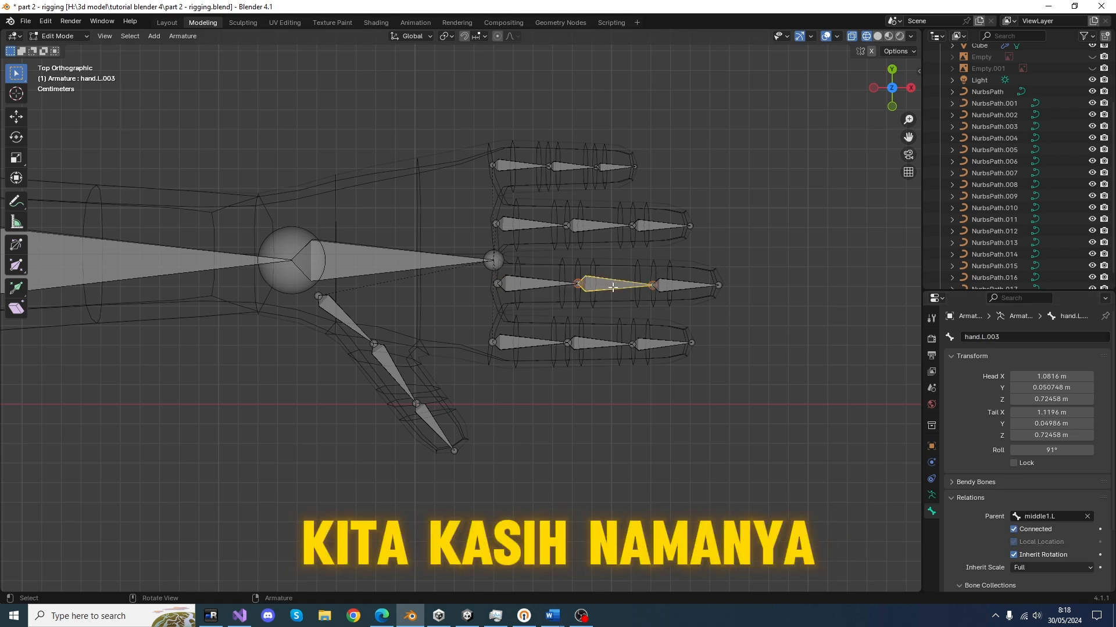
double_click(989, 337)
type("middle1.L")
left_click(989, 337)
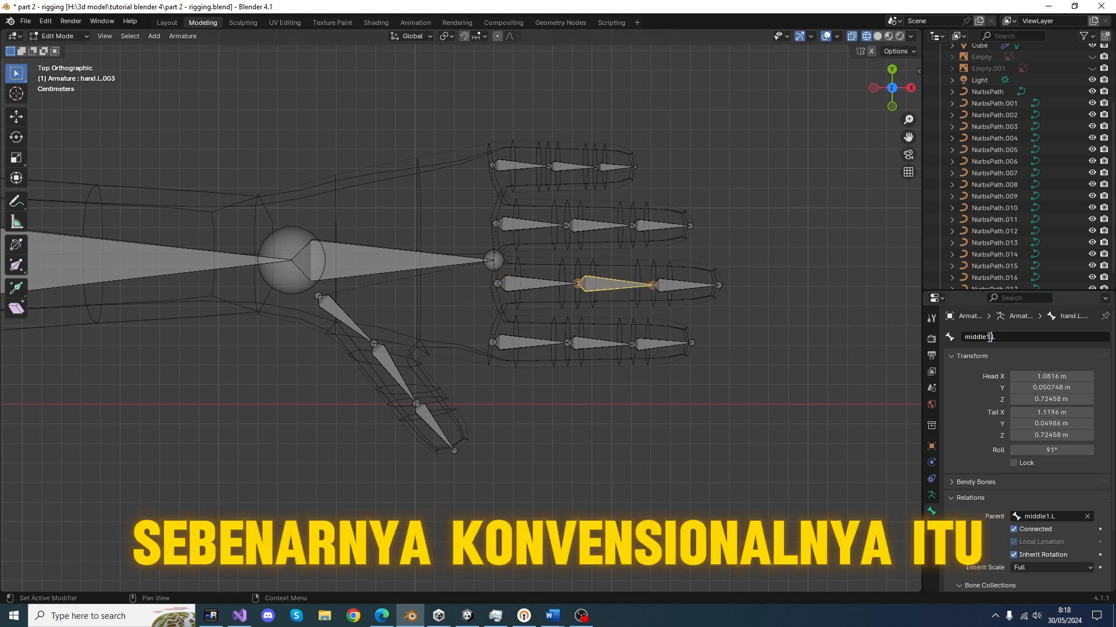
key("BackSpace")
type("2")
key("Return")
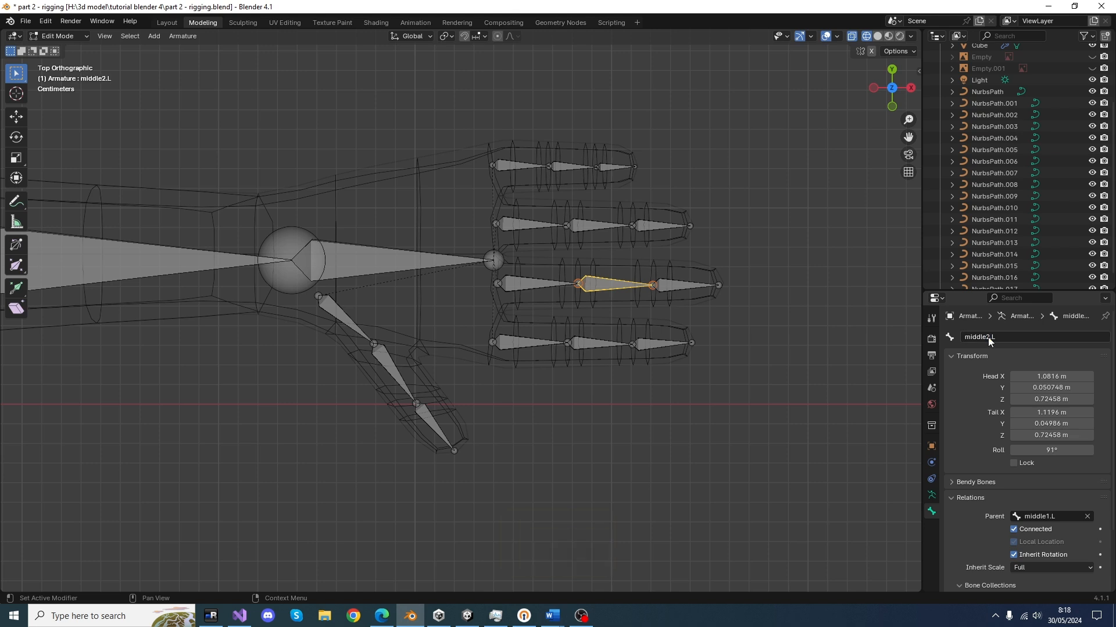
Rename the middle finger's tip bone to middle3.L.
left_click(697, 284)
double_click(1006, 337)
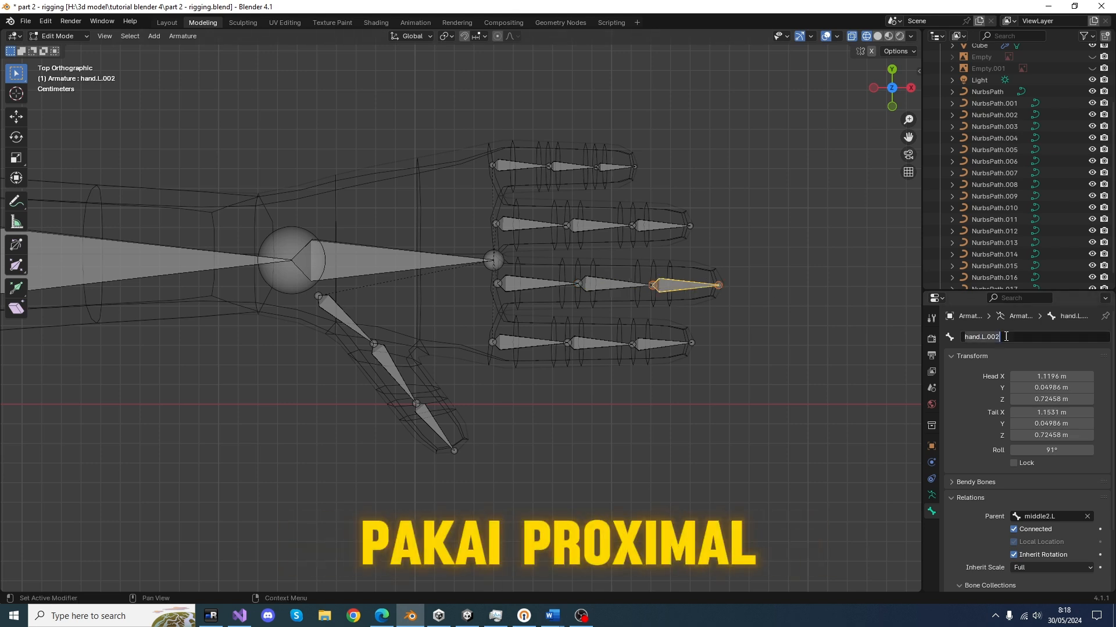
type("middle1.L")
key("Left")
key("Left")
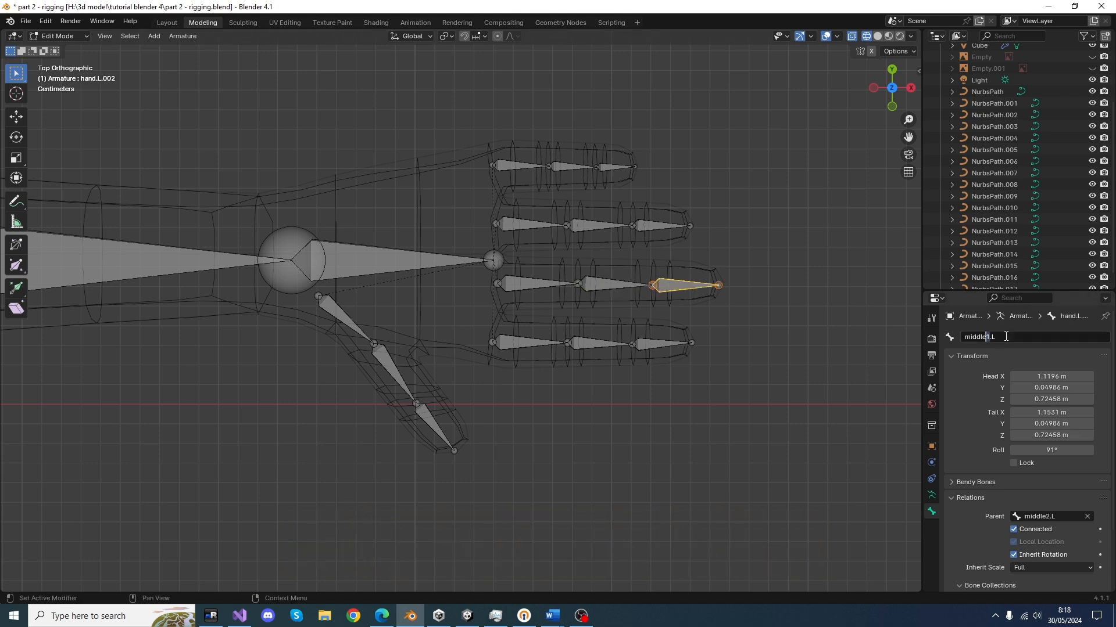
key("BackSpace")
type("3")
key("Return")
Rename the ring finger's base bone, nearest the palm, to ring1.L.
left_click(531, 227)
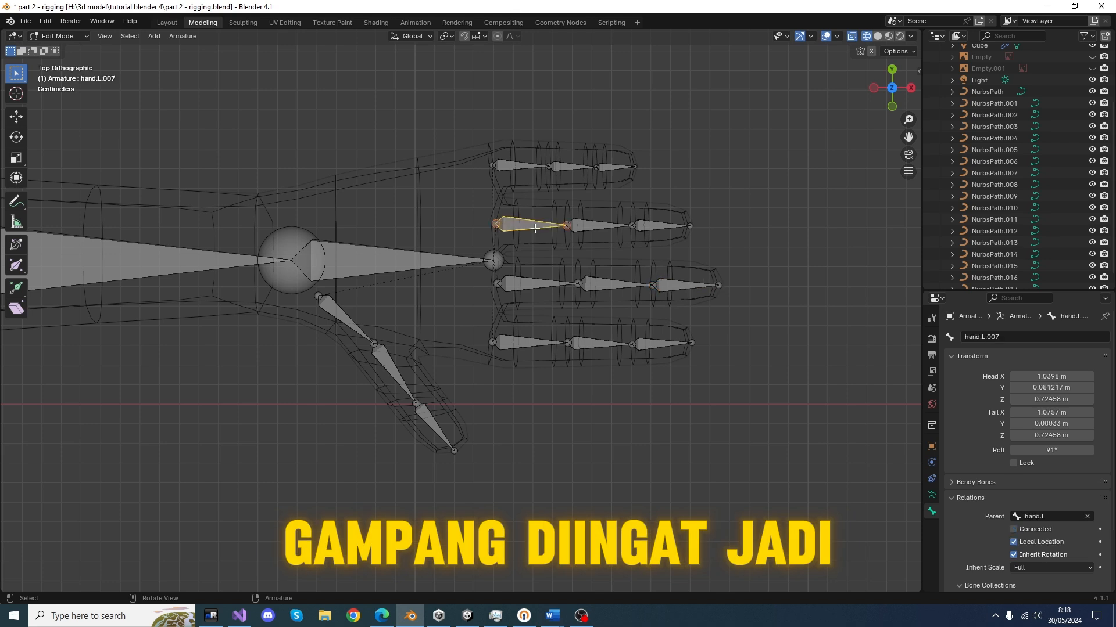
double_click(973, 337)
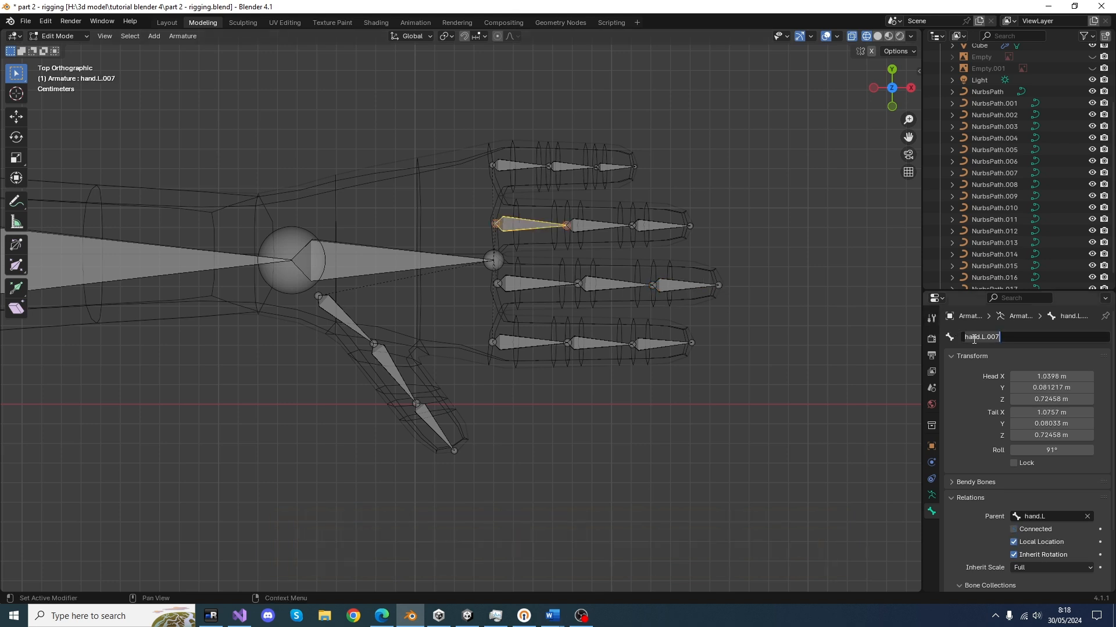
type("ring1.L")
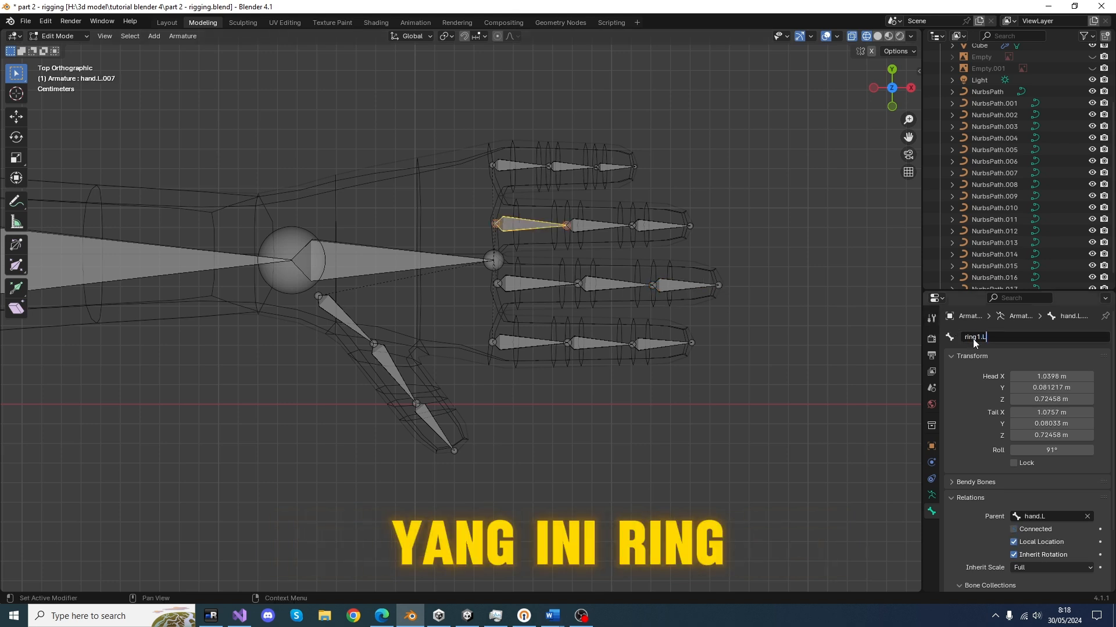
key("Return")
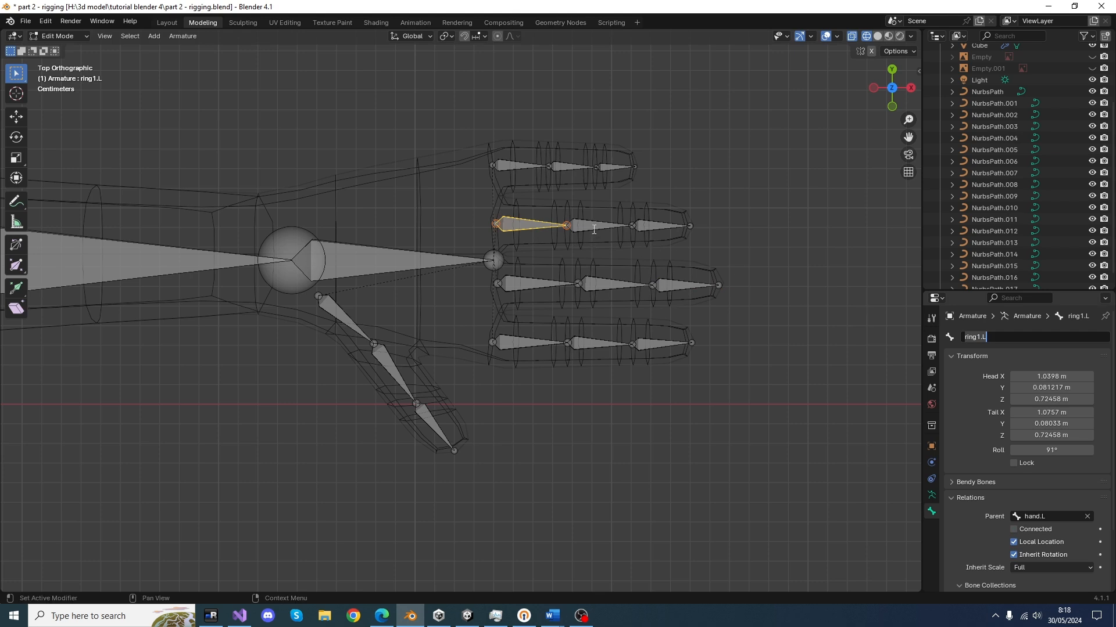
Rename the ring finger's second bone to ring2.L.
left_click(590, 226)
left_click(1012, 336)
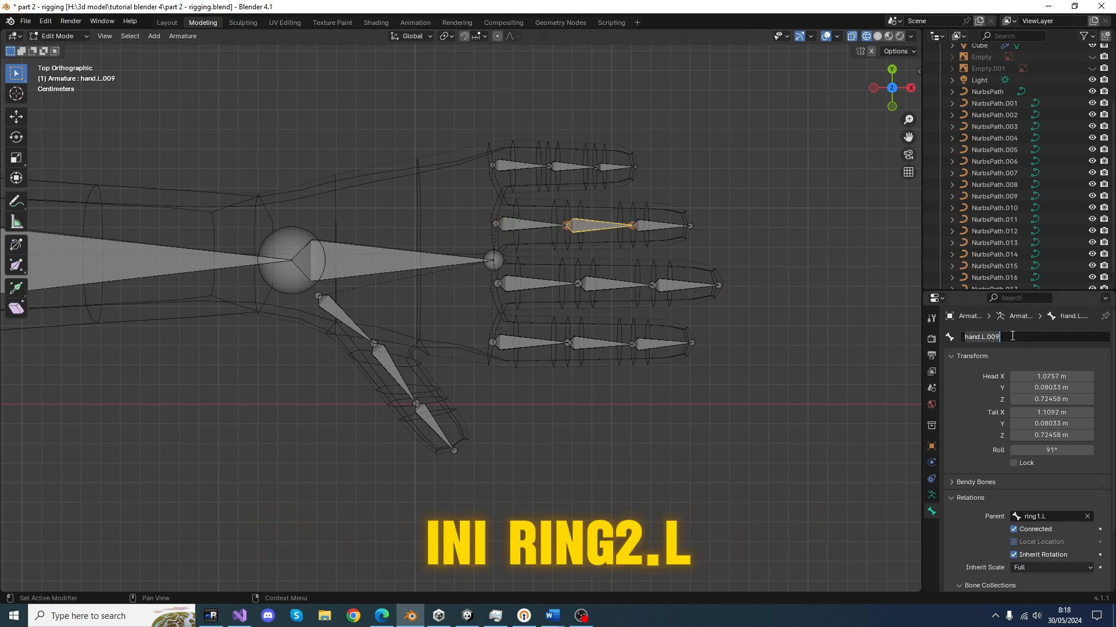
type("ring1.L")
key("Left")
key("Left")
key("BackSpace")
type("2")
key("Return")
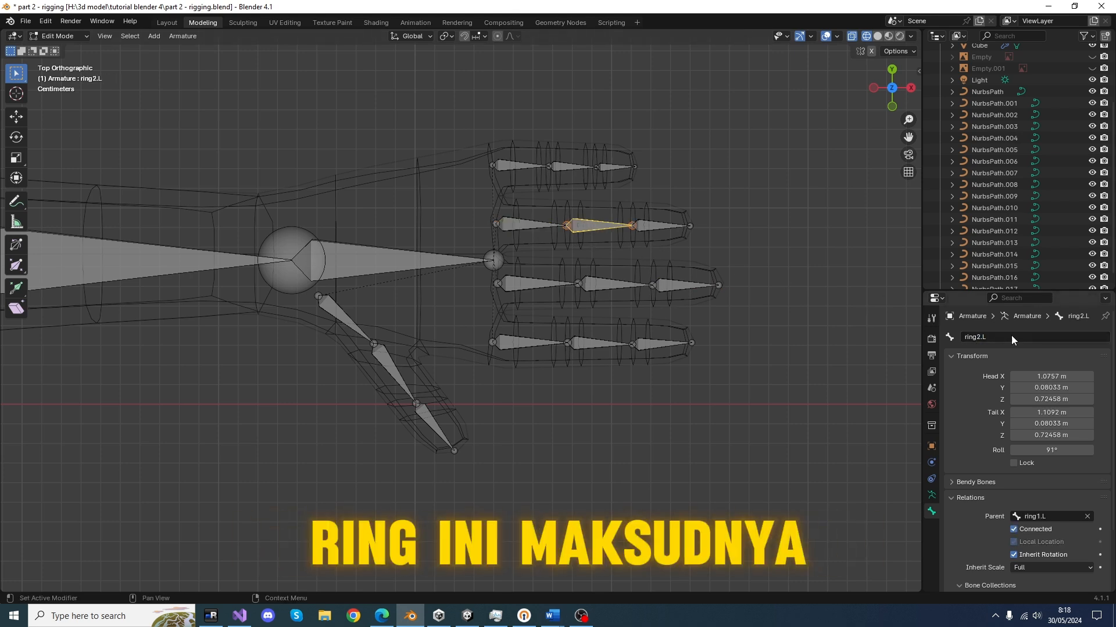
Rename the ring finger's tip bone to ring3.L.
left_click(663, 226)
left_click(998, 337)
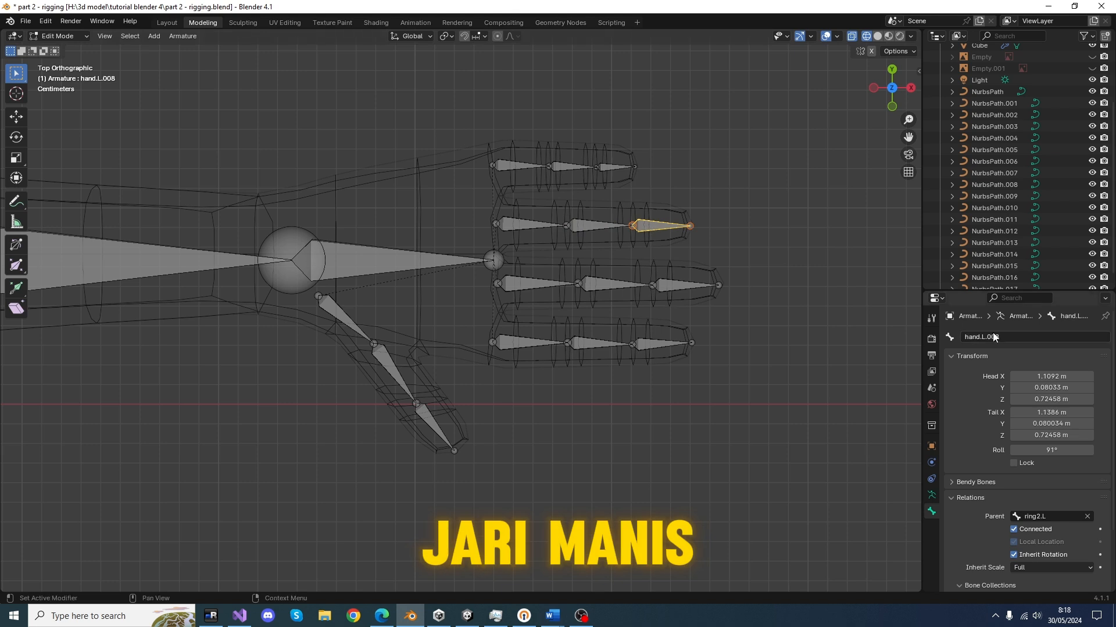
type("ring1.L")
key("Left")
key("Left")
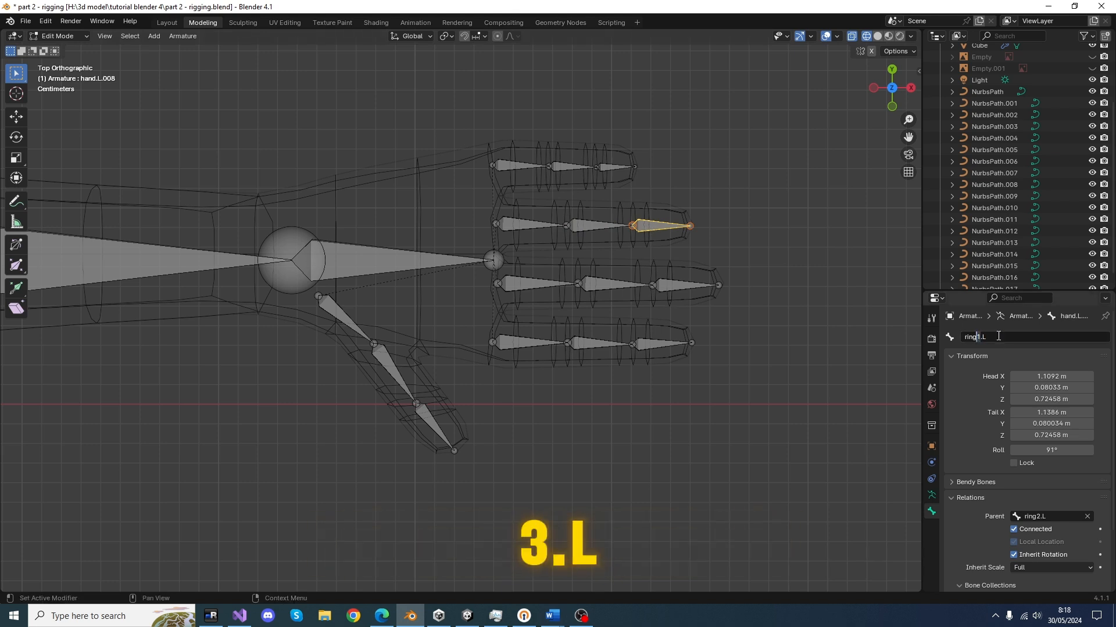
key("BackSpace")
type("3")
key("Return")
Rename the little finger's base bone, nearest the palm, to pinky1.L and copy that name.
left_click(520, 166)
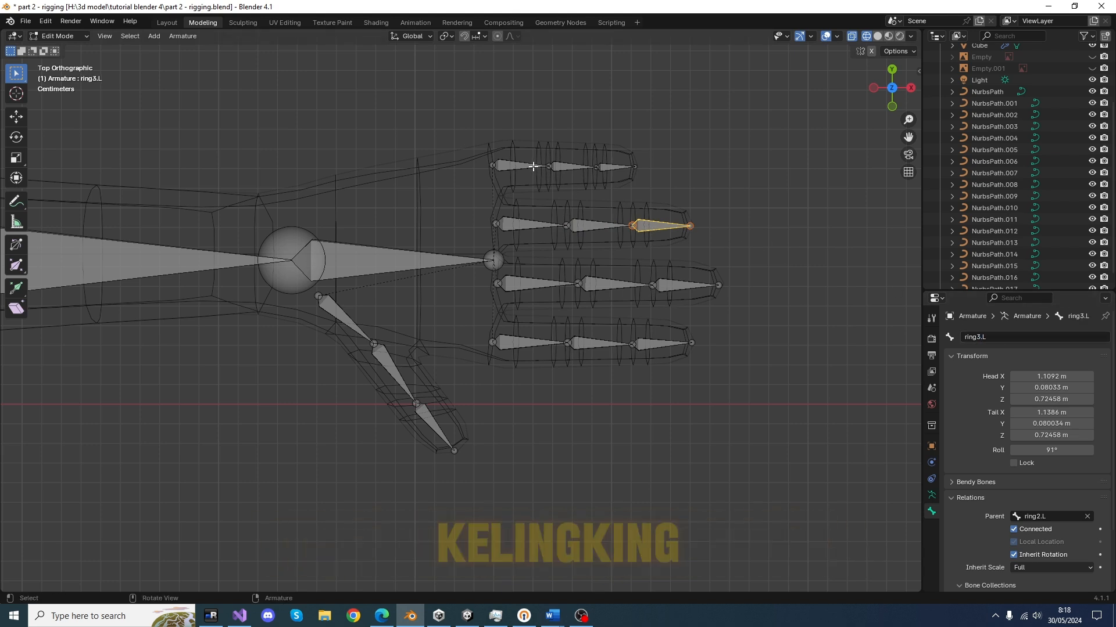
left_click(1009, 338)
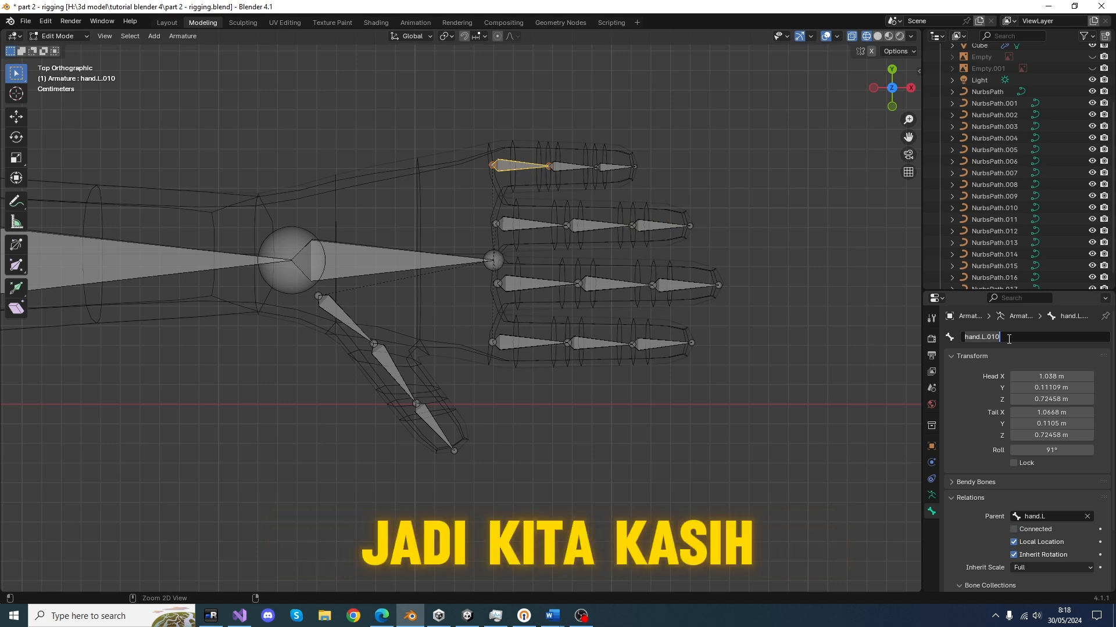
key("Left")
key("Left")
key("Left")
key("BackSpace")
key("BackSpace")
key("BackSpace")
key("BackSpace")
type("p")
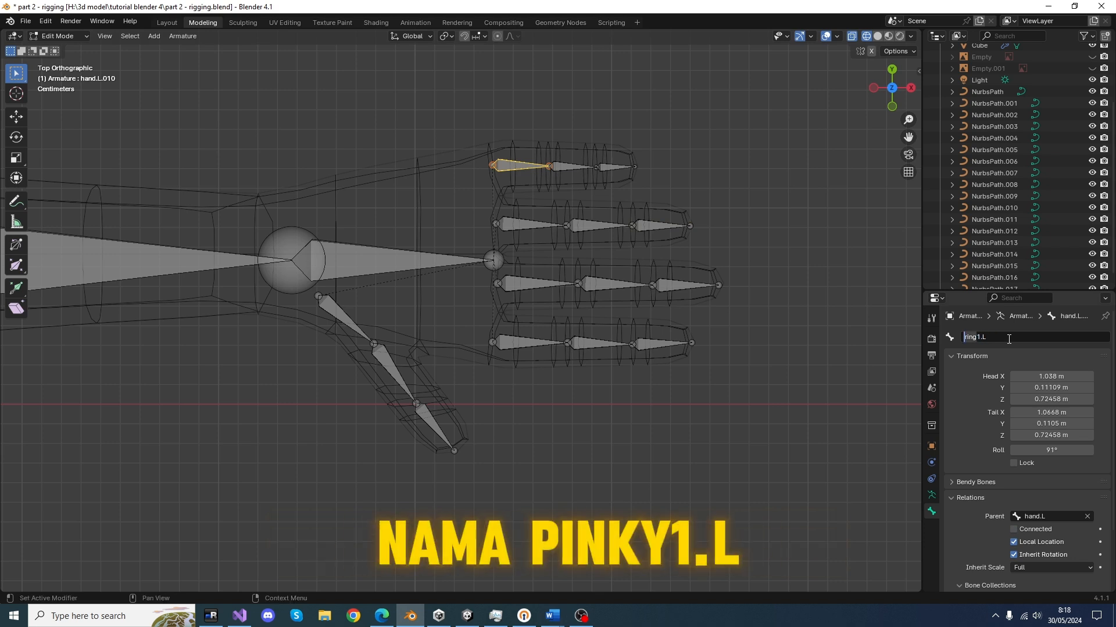
key("Return")
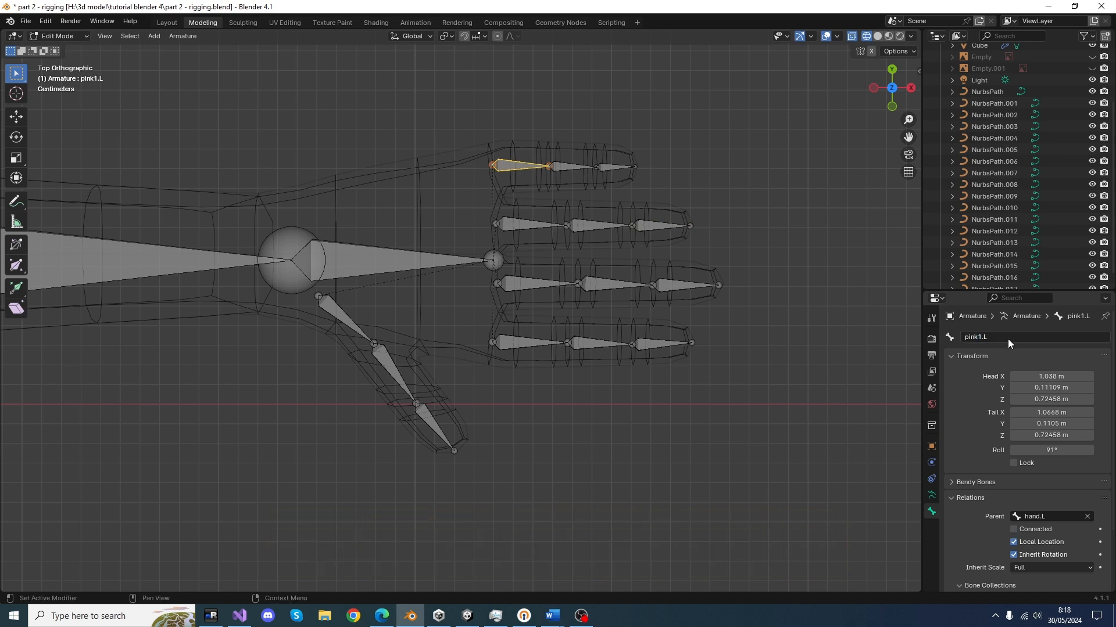
left_click(1008, 339)
left_click(1009, 339)
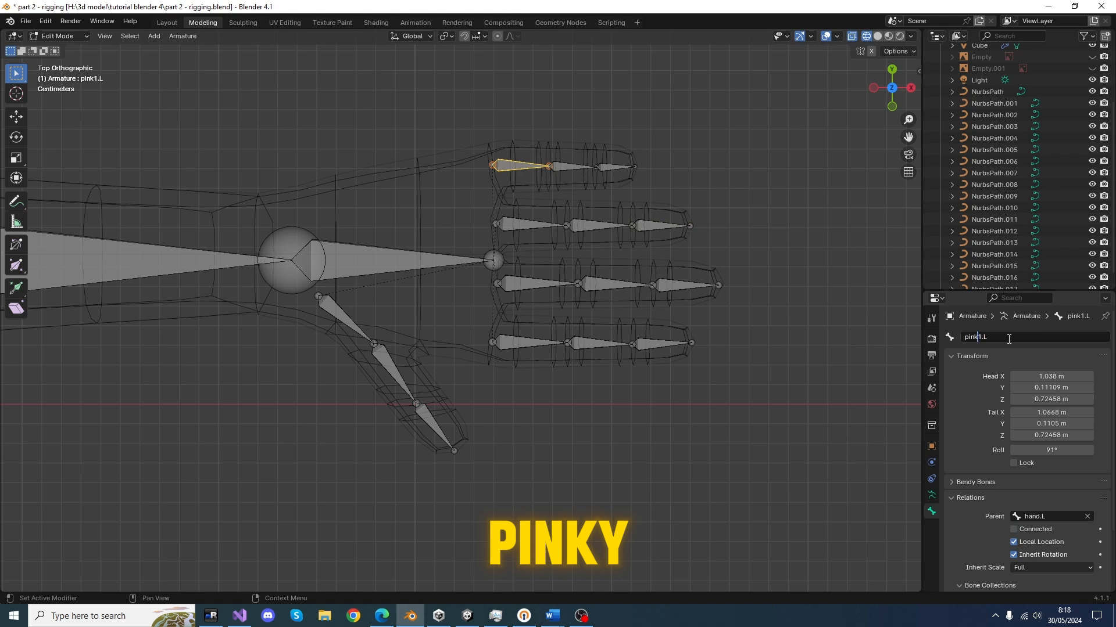
key("Return")
left_click(1009, 339)
key("ctrl+c")
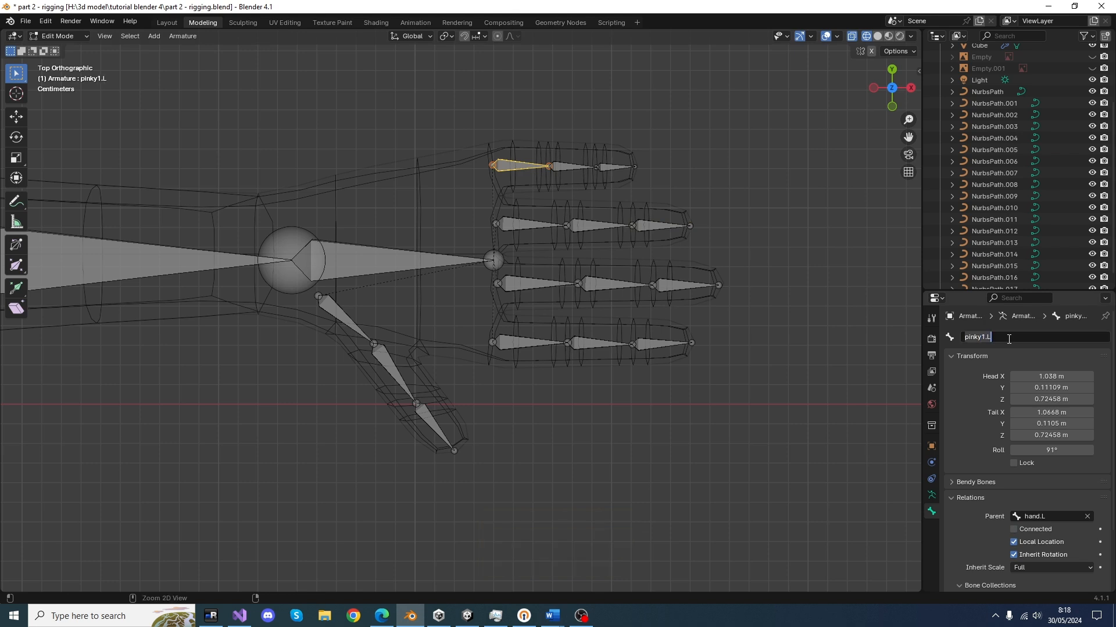
Rename the little finger's second bone to pinky2.L.
left_click(567, 167)
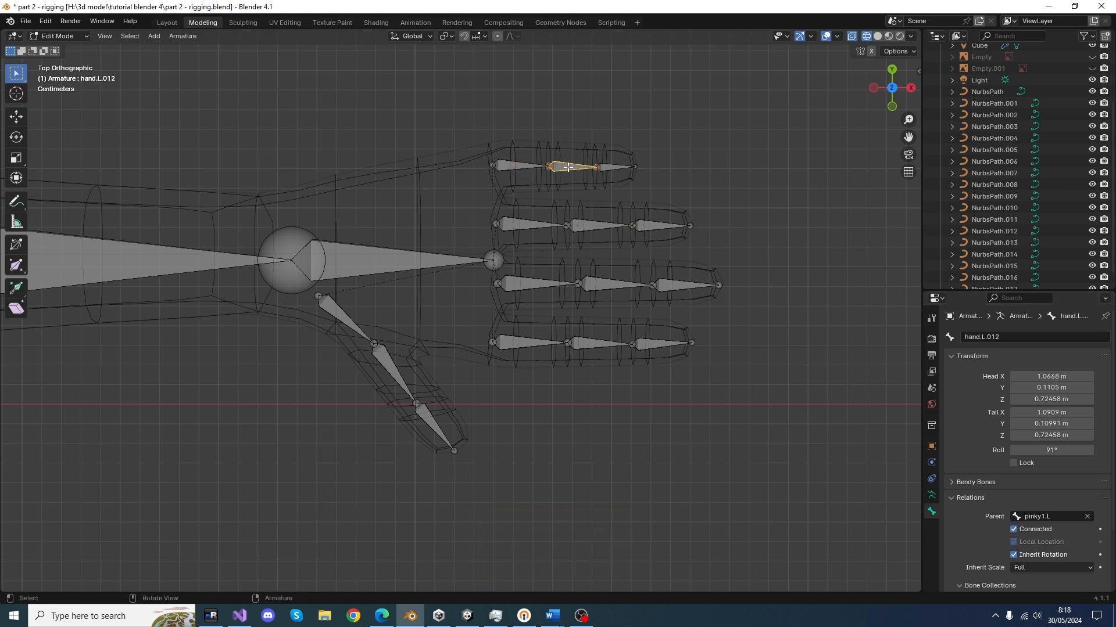
left_click(998, 336)
key("ctrl+v")
key("Left")
key("Left")
key("shift+Left")
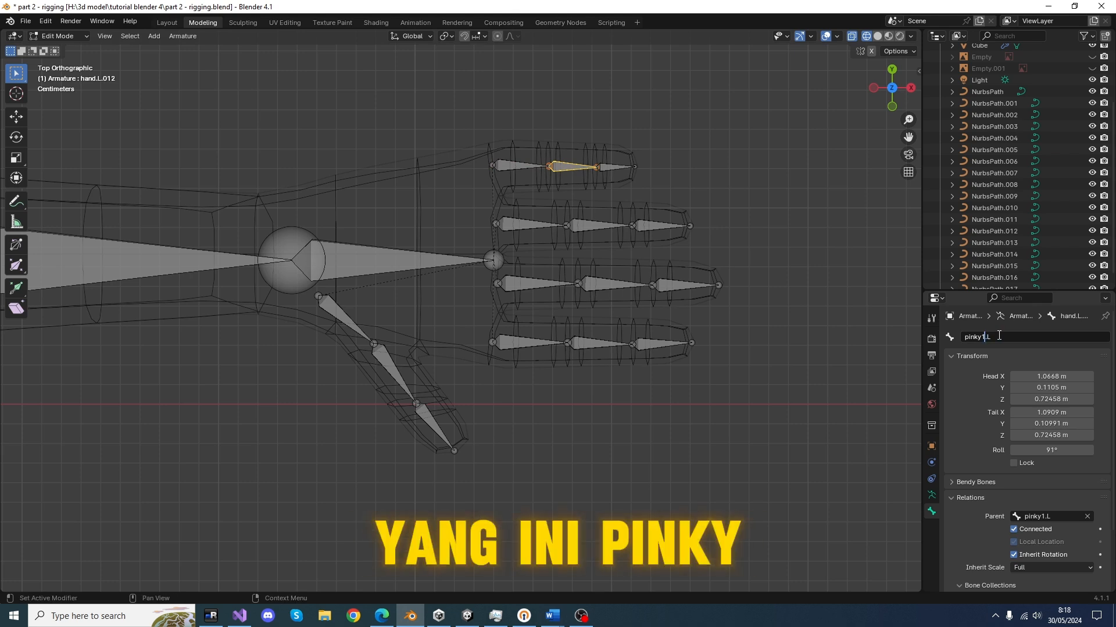
type("2")
key("Return")
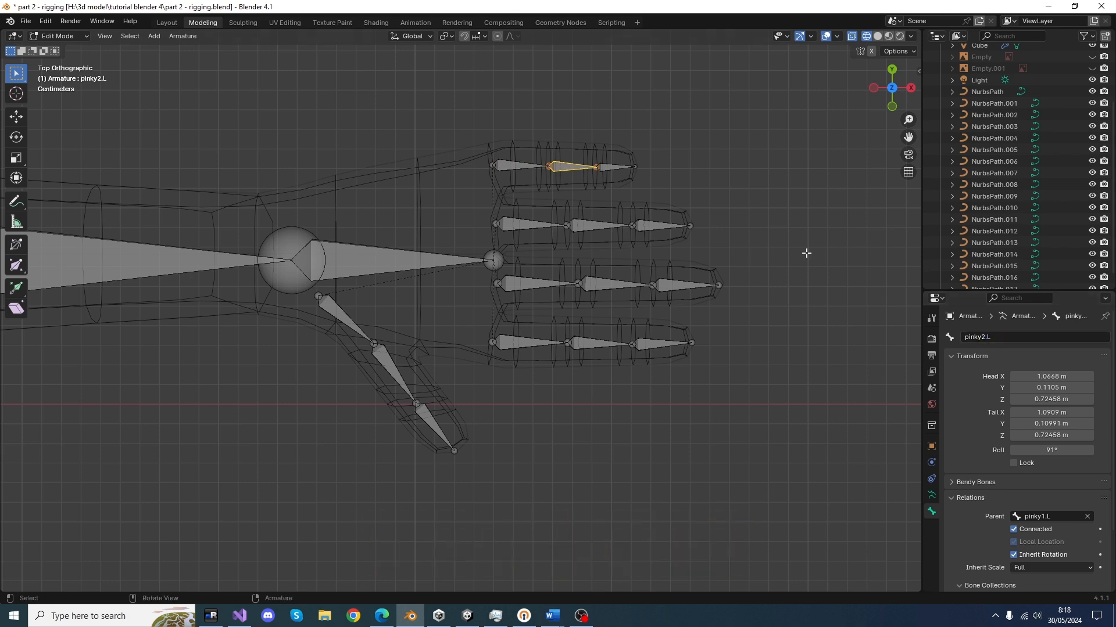
Rename the little finger's tip bone to pinky3.L.
left_click(610, 166)
left_click(1013, 337)
key("ctrl+v")
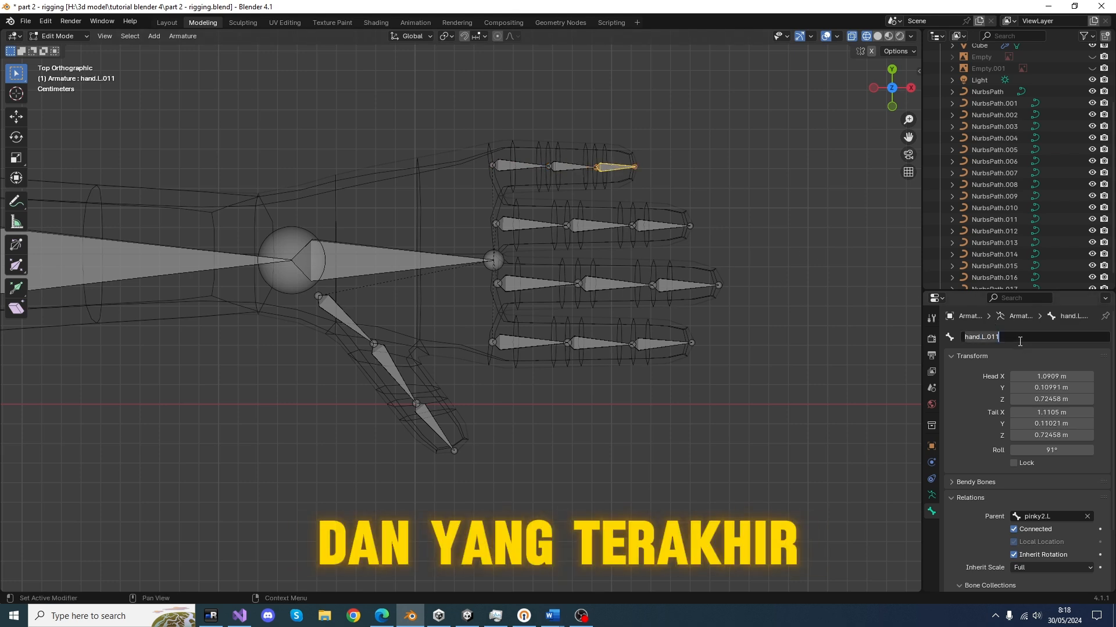
key("Left")
key("Left")
key("shift+Left")
type("3")
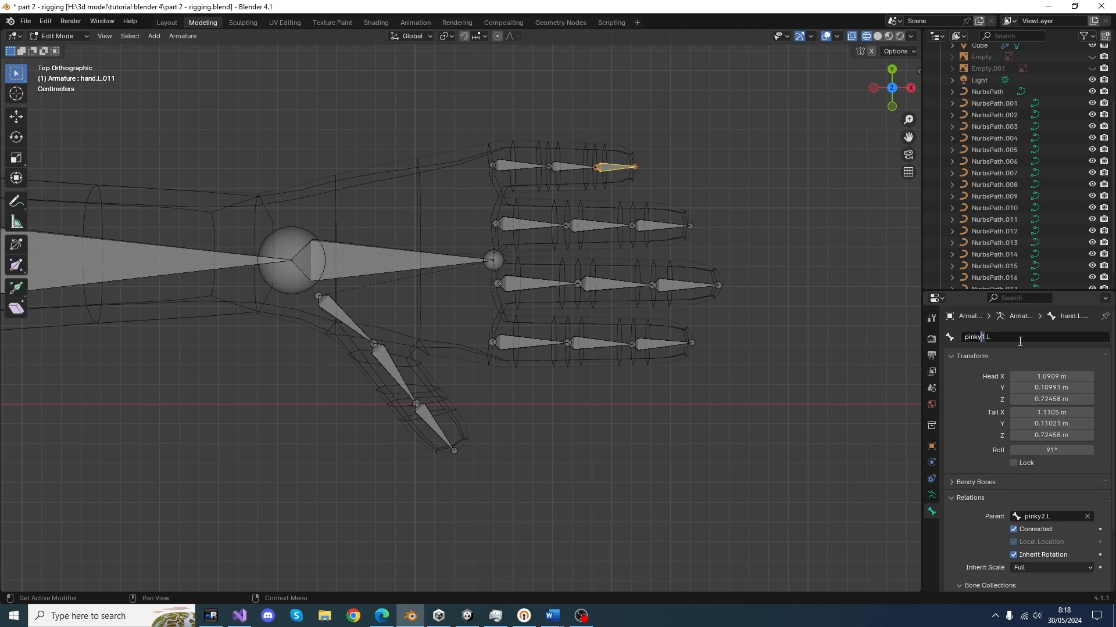
key("Return")
Check the names of the bones along the left arm, from the hand to the shoulder.
scroll(434, 325, "down", 4)
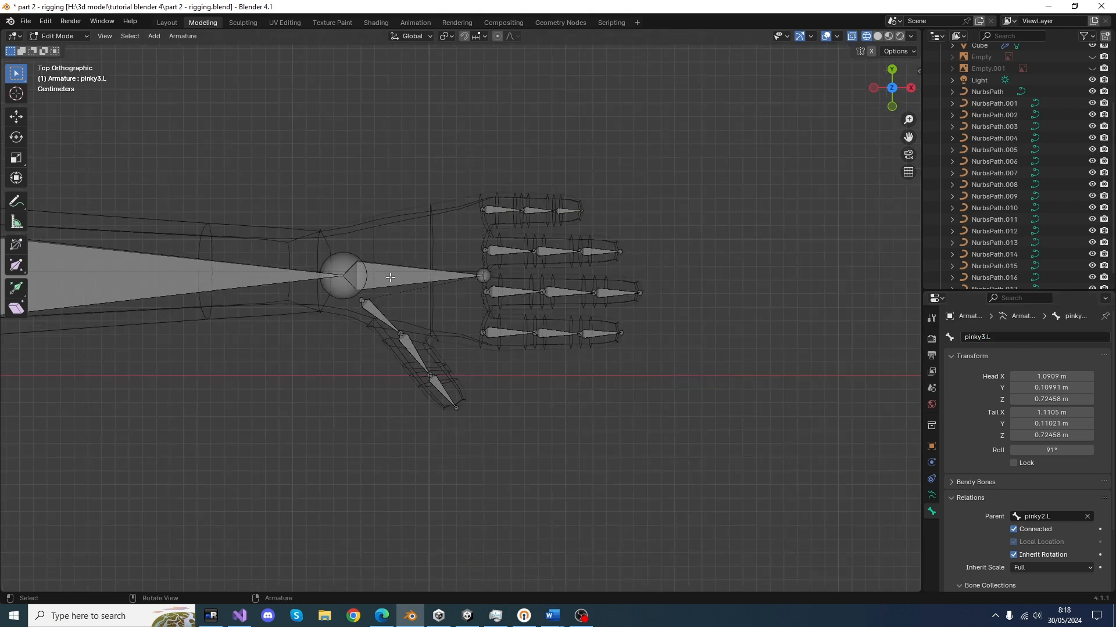
left_click(391, 277)
scroll(391, 278, "down", 2)
scroll(240, 303, "down", 3)
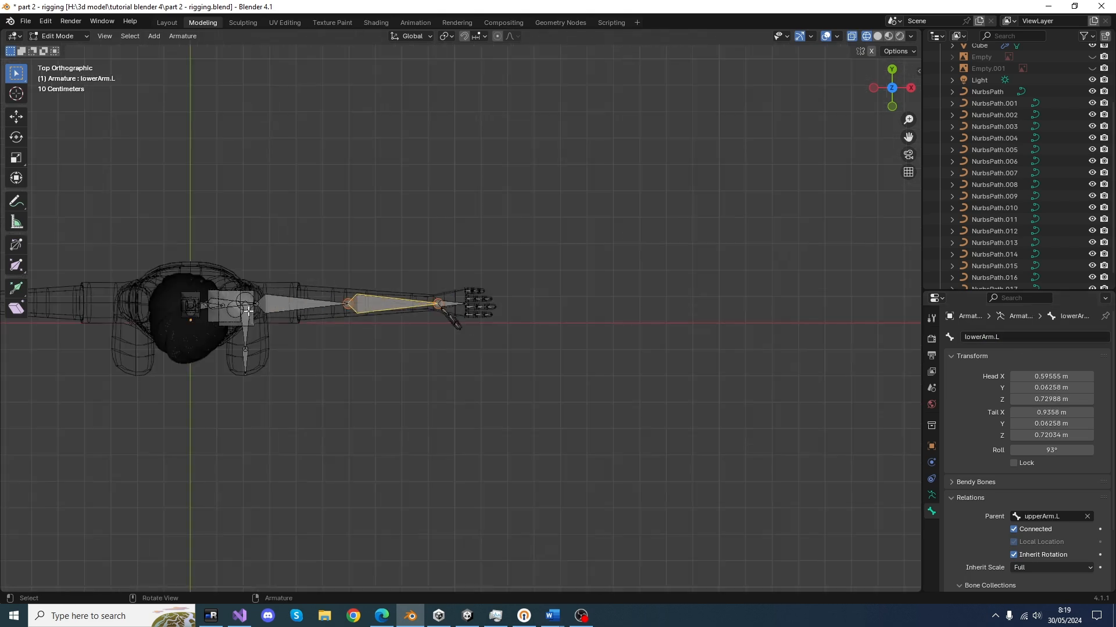
left_click(273, 310)
middle_click_drag(273, 310, 256, 318)
left_click(192, 316)
scroll(306, 386, "down", 3)
middle_click_drag(306, 386, 434, 262, "shift")
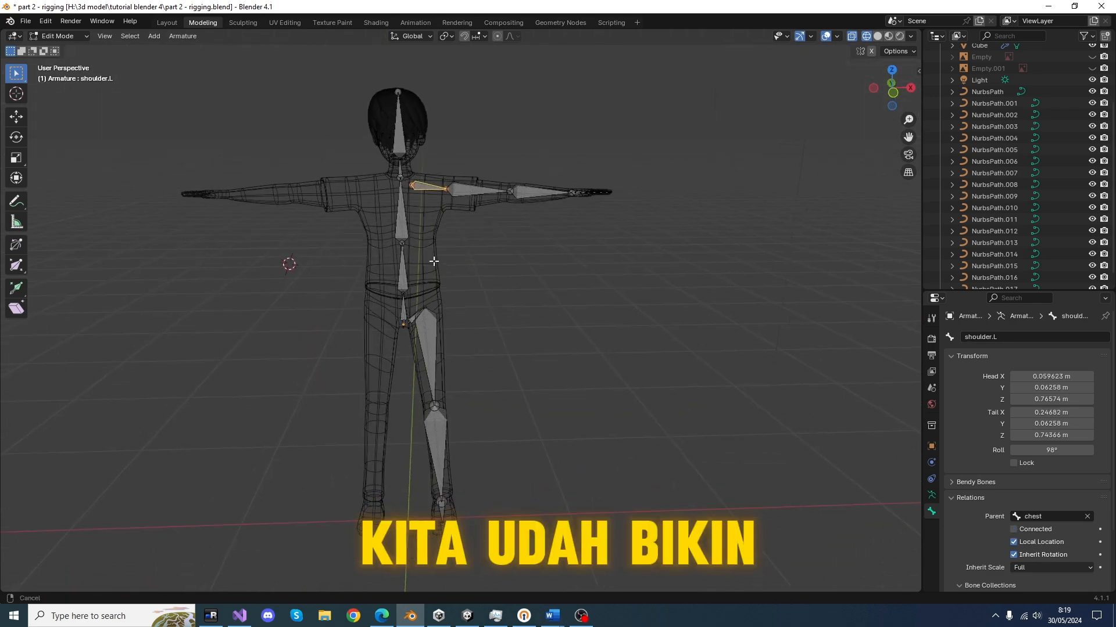
Check the names of the left hip, lower leg, foot and toe bones.
left_click(422, 351)
left_click(413, 321)
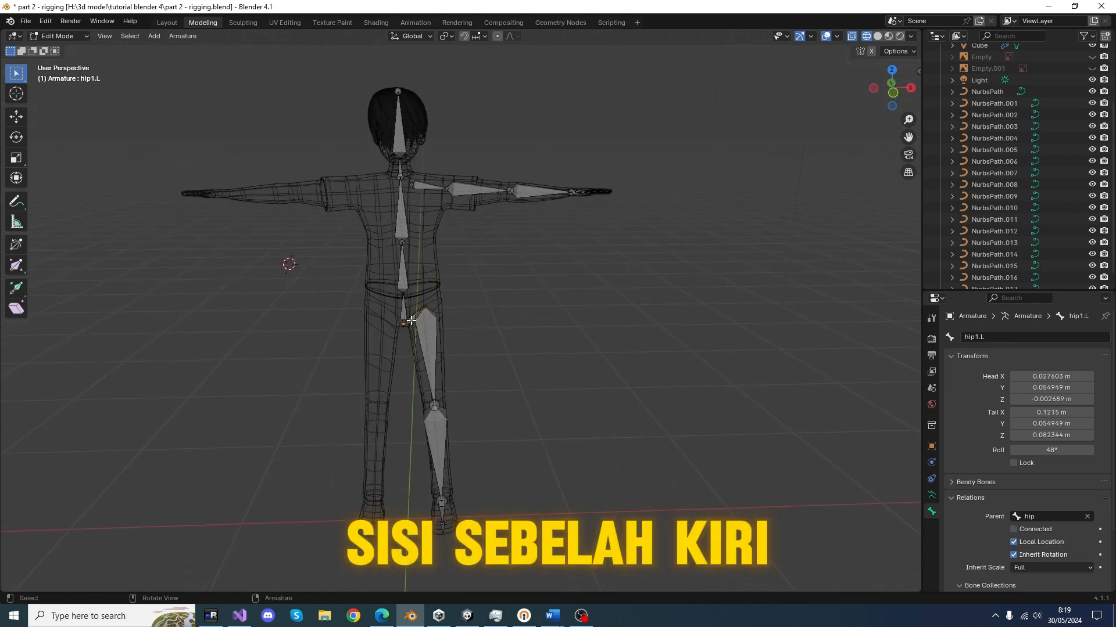
scroll(413, 318, "up", 5)
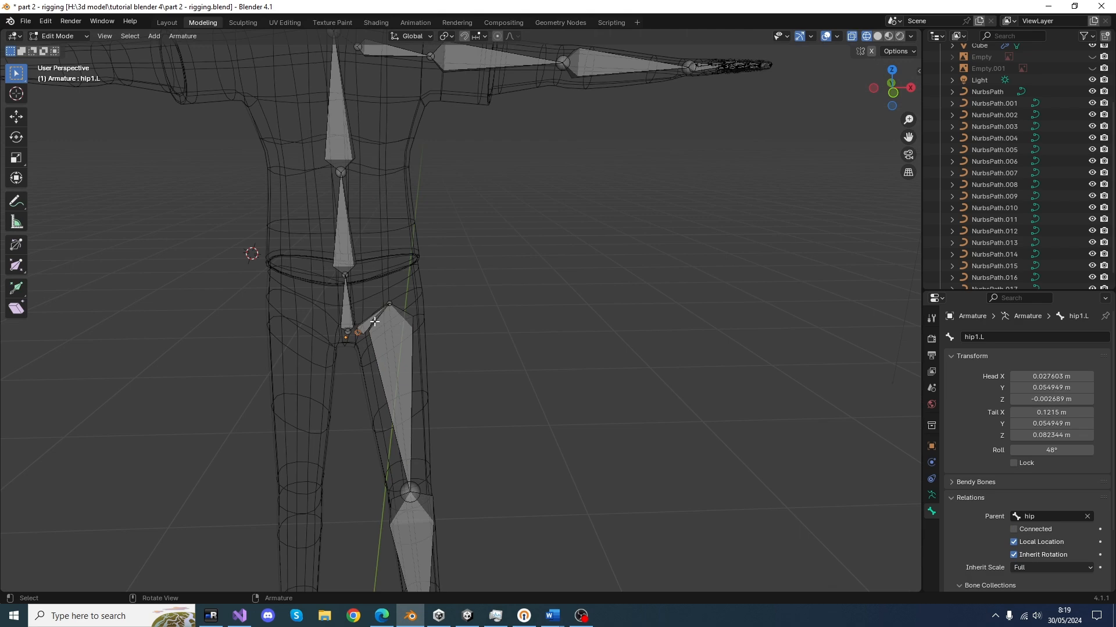
scroll(374, 322, "down", 5)
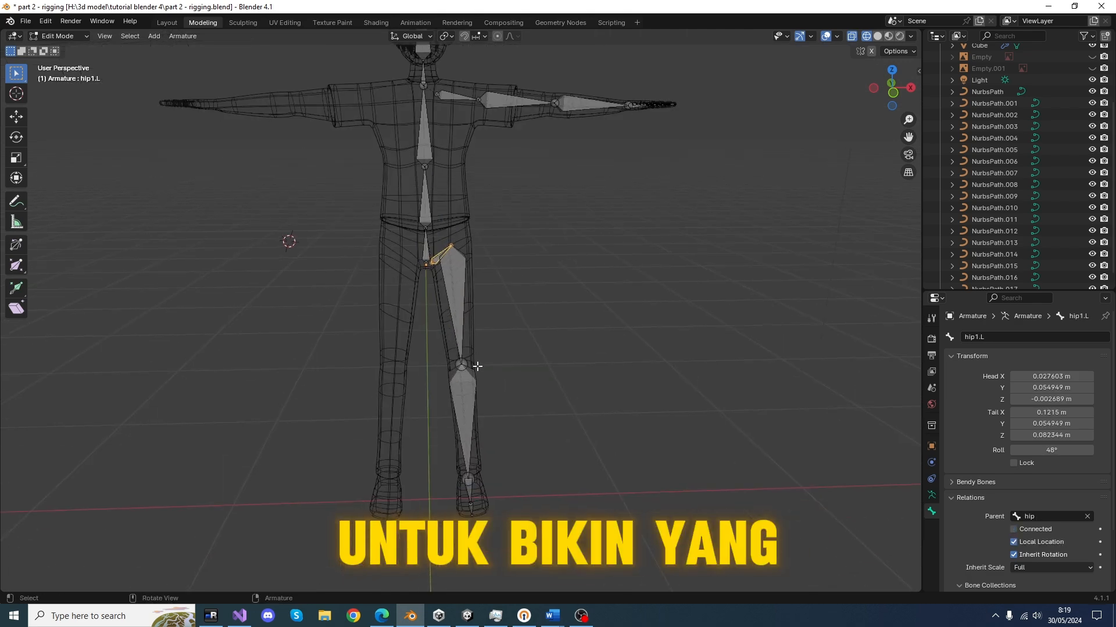
left_click(462, 394)
middle_click_drag(462, 393, 479, 438)
scroll(425, 471, "up", 2)
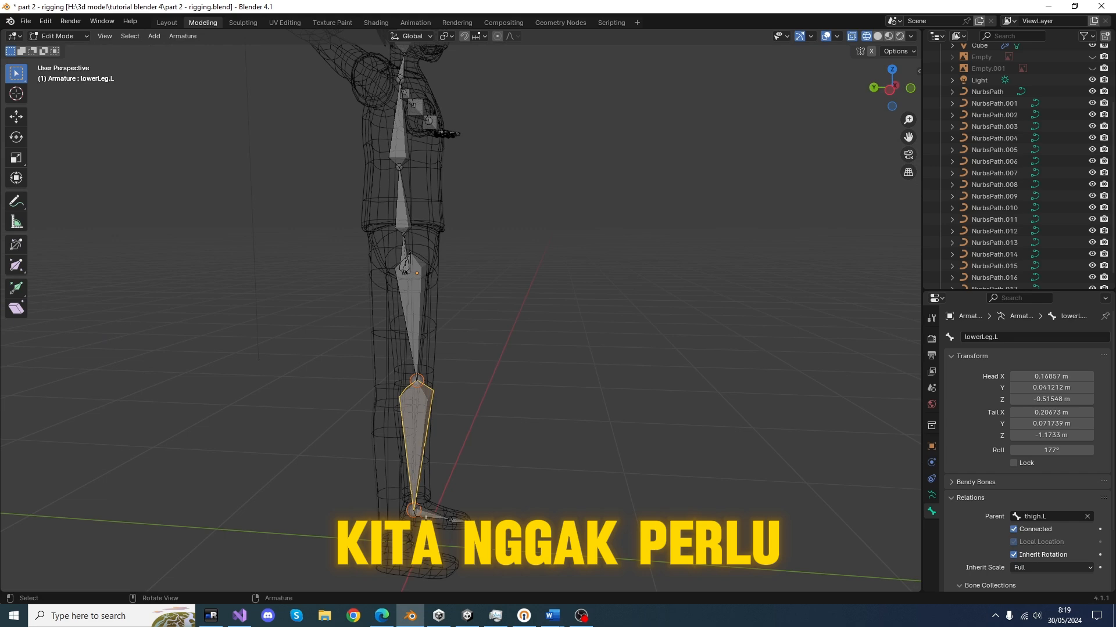
left_click(426, 517)
left_click(459, 523)
scroll(568, 486, "down", 3)
Symmetrize all left-side arm, hand, leg and foot bones, including the hip and shoulder bones, to create their right-side counterparts.
middle_click_drag(568, 486, 432, 491)
key("KP_1")
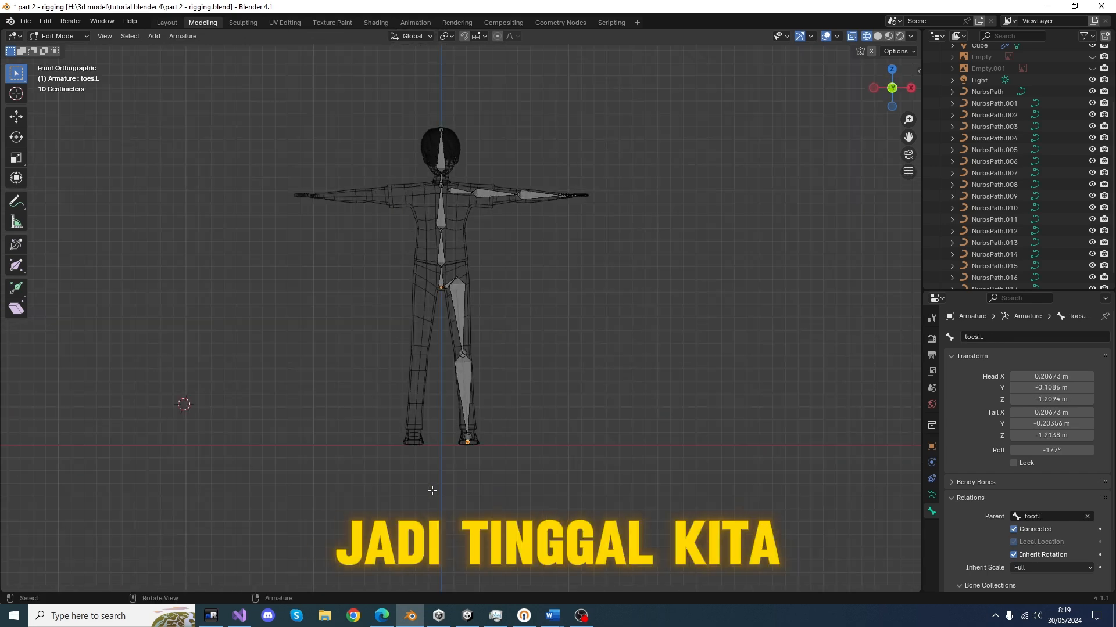
scroll(568, 316, "up", 2)
scroll(616, 284, "down", 1)
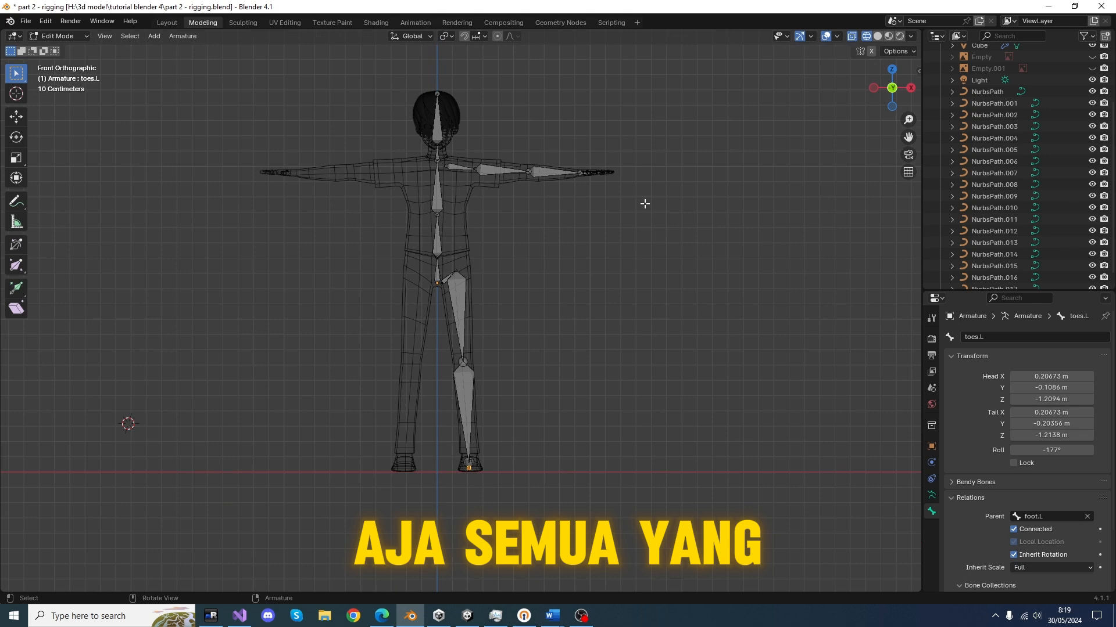
key("b")
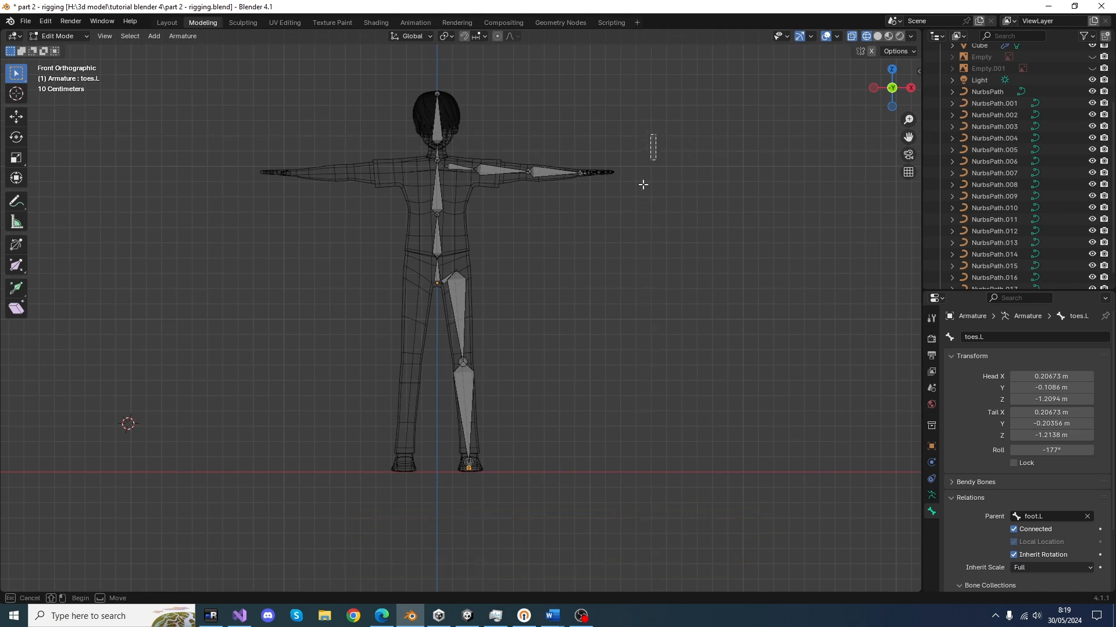
left_click_drag(654, 135, 456, 481)
scroll(435, 277, "up", 2)
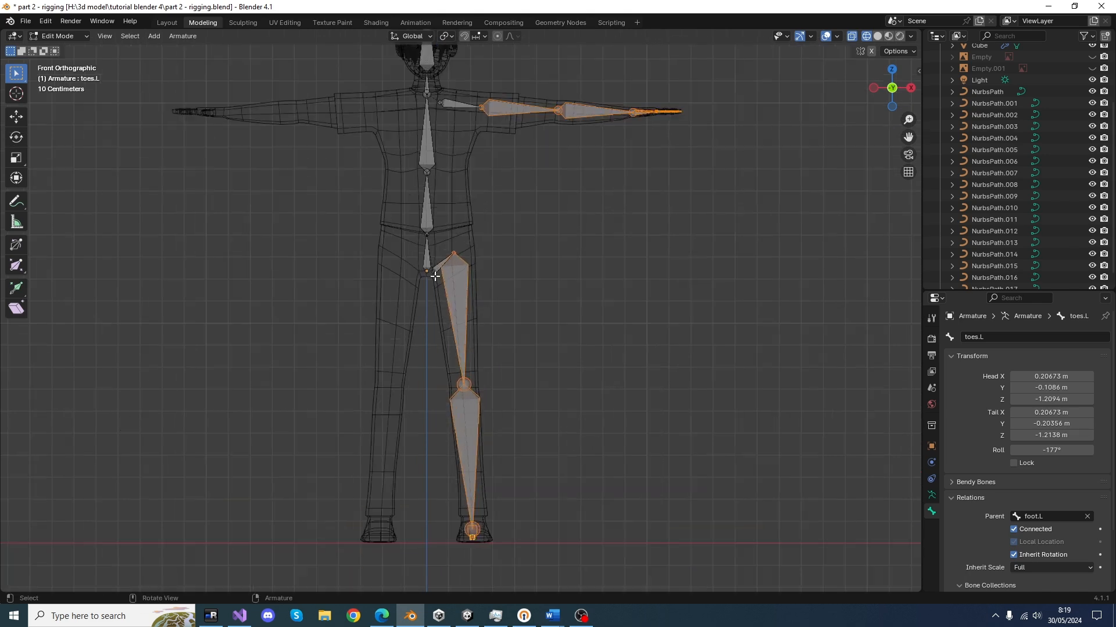
scroll(435, 277, "up", 1)
left_click(432, 260, "shift")
scroll(433, 260, "down", 4)
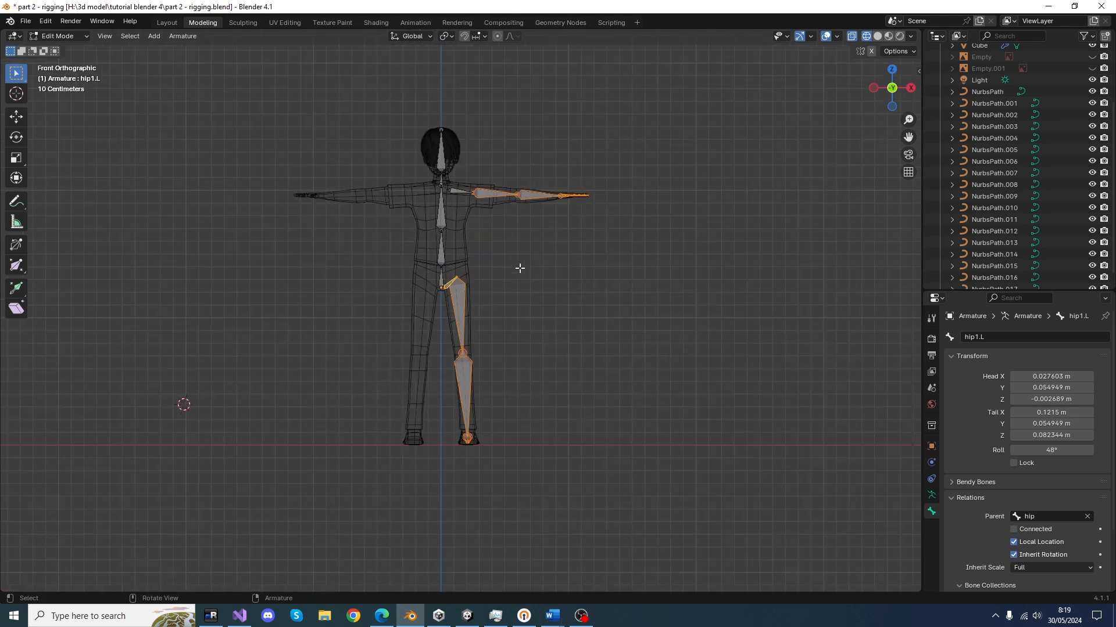
left_click(460, 193, "shift")
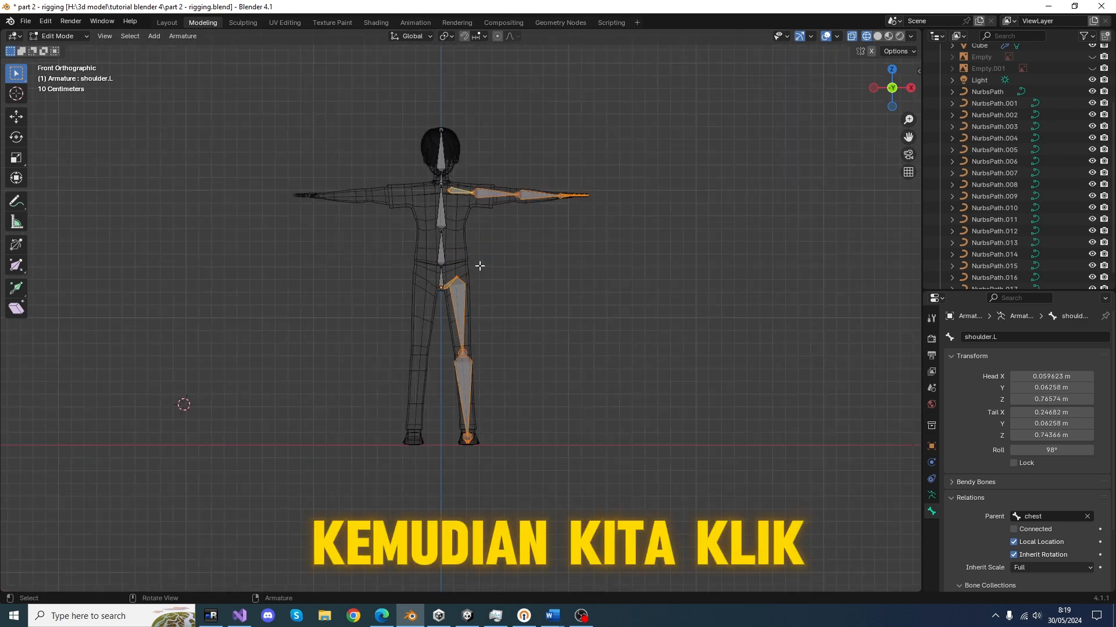
right_click(480, 266)
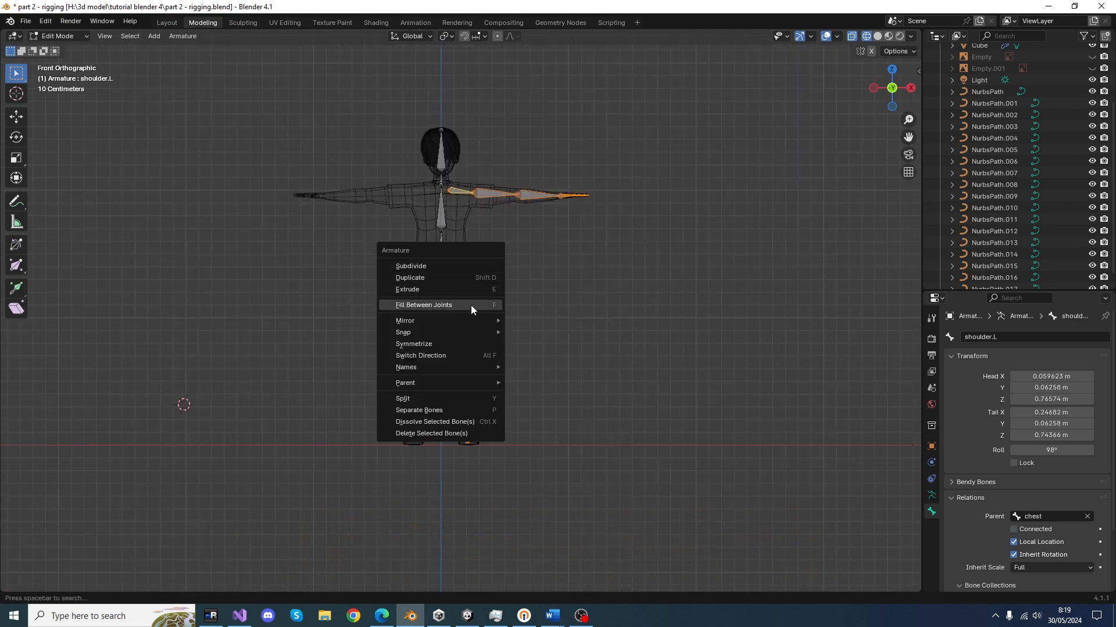
left_click(461, 348)
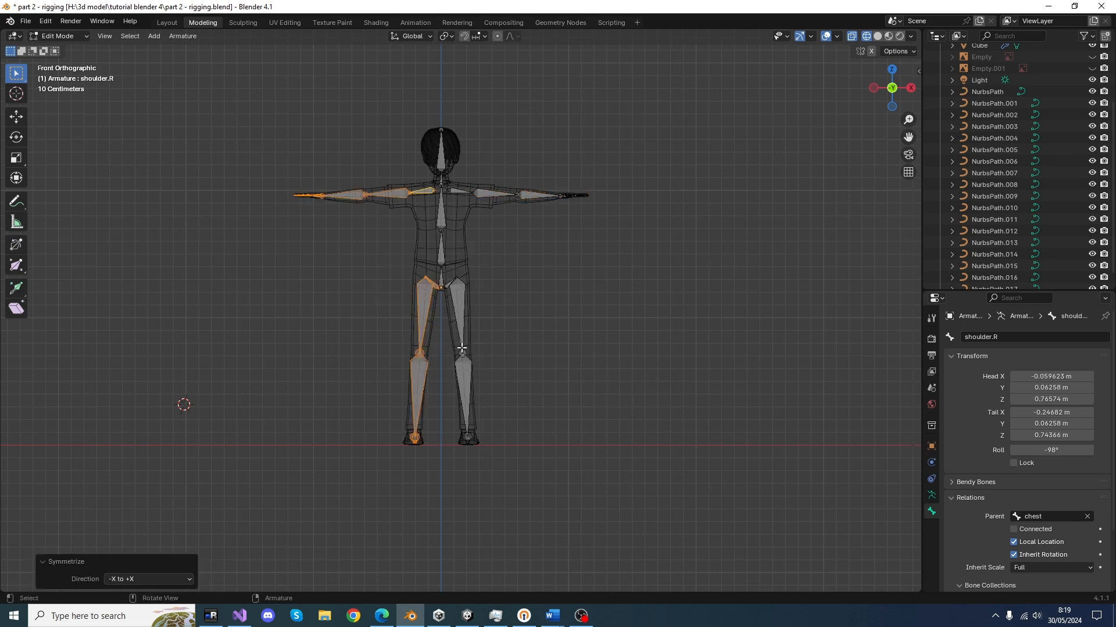
Leave armature editing for Object Mode and select the character's body mesh.
middle_click_drag(456, 232, 518, 404)
scroll(516, 273, "up", 4)
scroll(471, 269, "up", 2)
key("Tab")
left_click(506, 305)
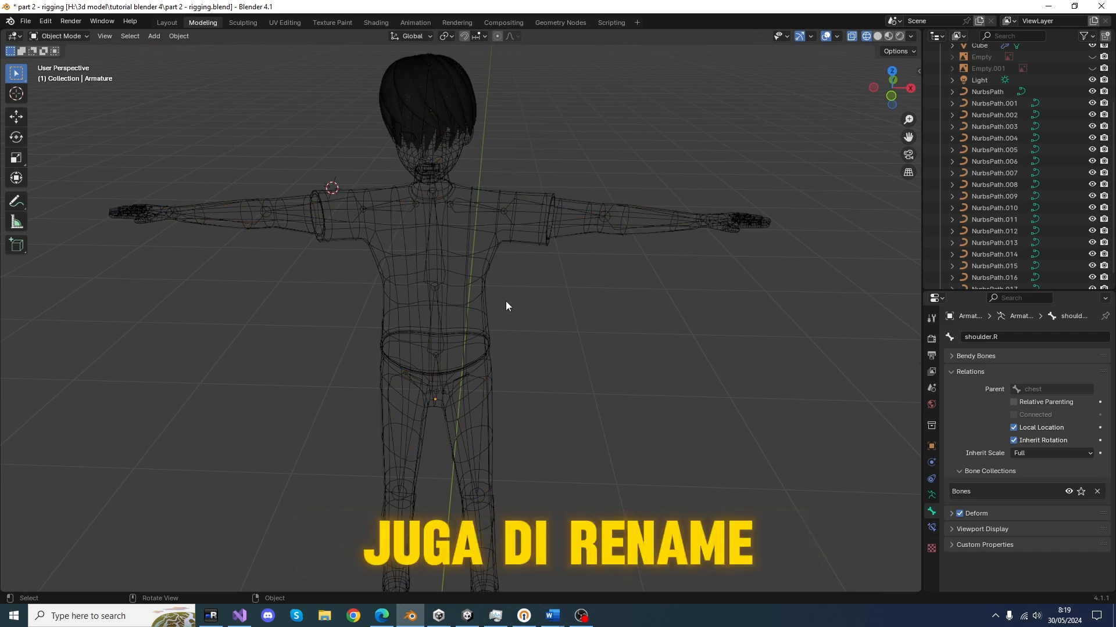
left_click(485, 288)
left_click(441, 270)
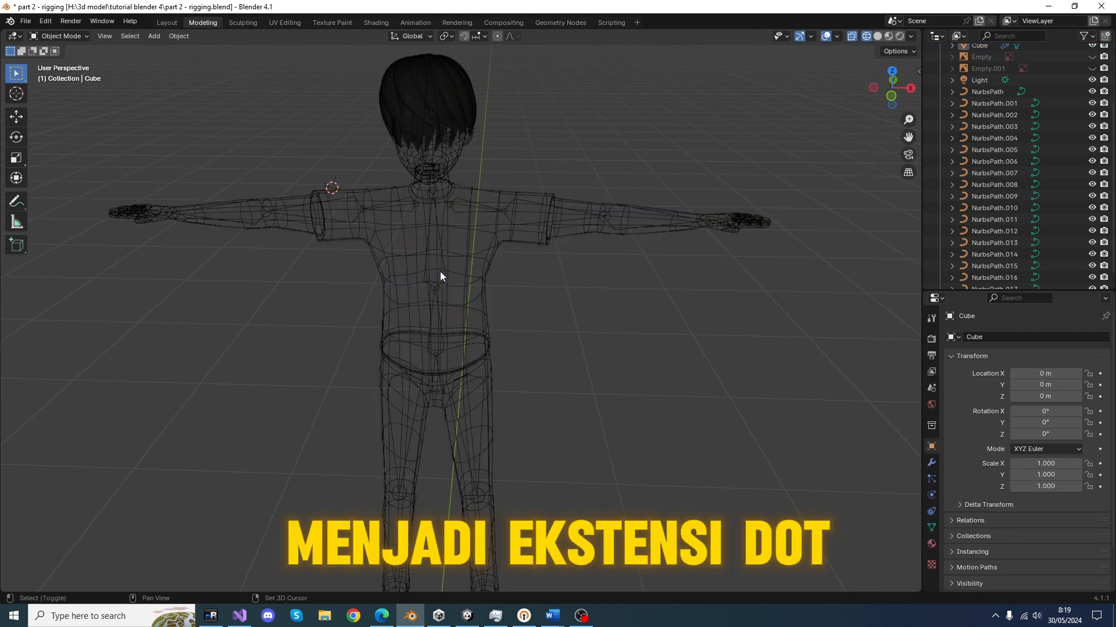
left_click(459, 268)
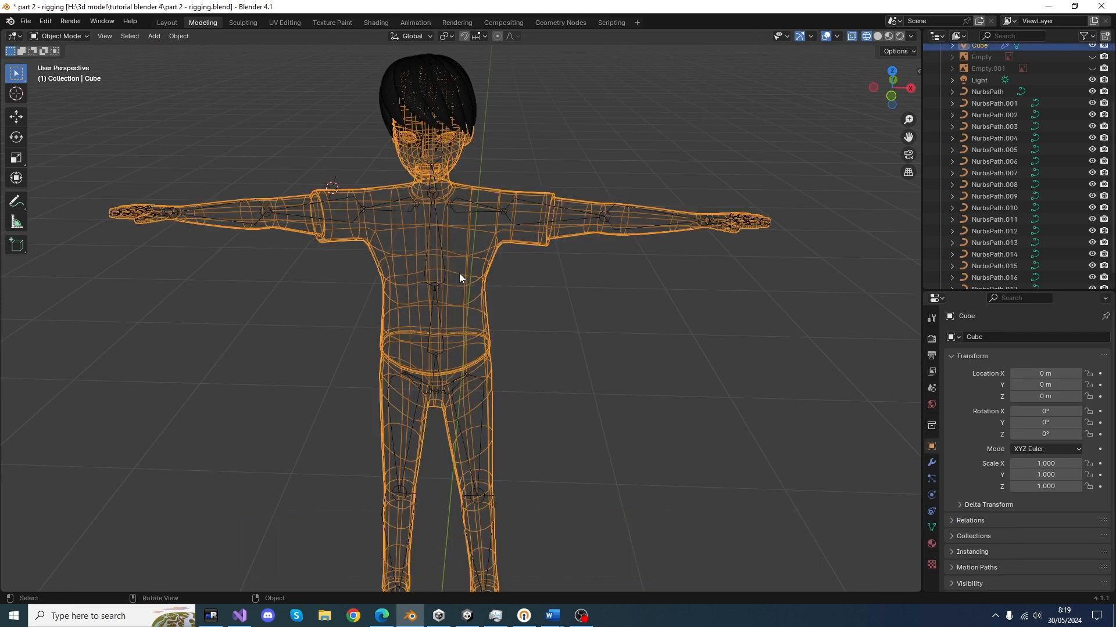
Show the model in solid shading and parent the body mesh to the armature with automatic weights.
left_click(877, 36)
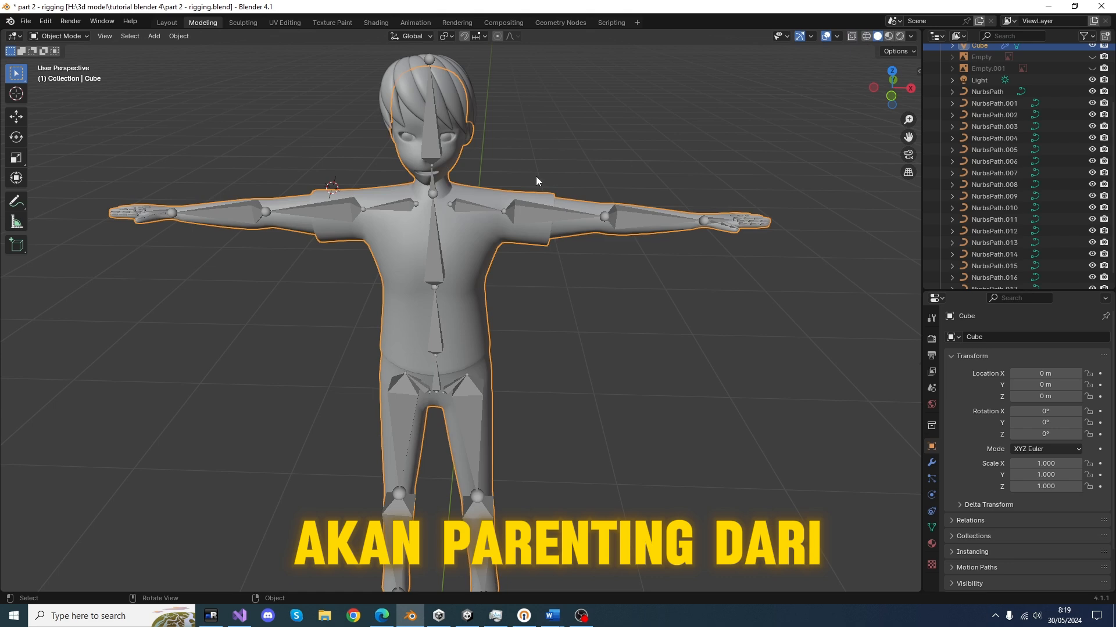
left_click(520, 211, "shift")
scroll(588, 285, "down", 3)
middle_click_drag(587, 285, 563, 270)
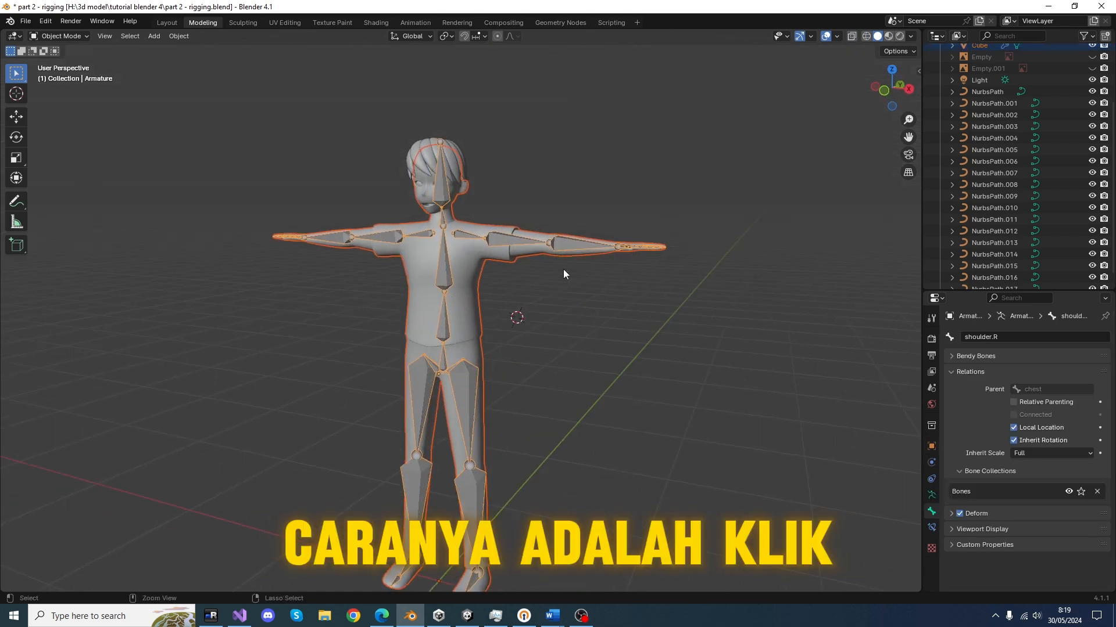
left_click(563, 269)
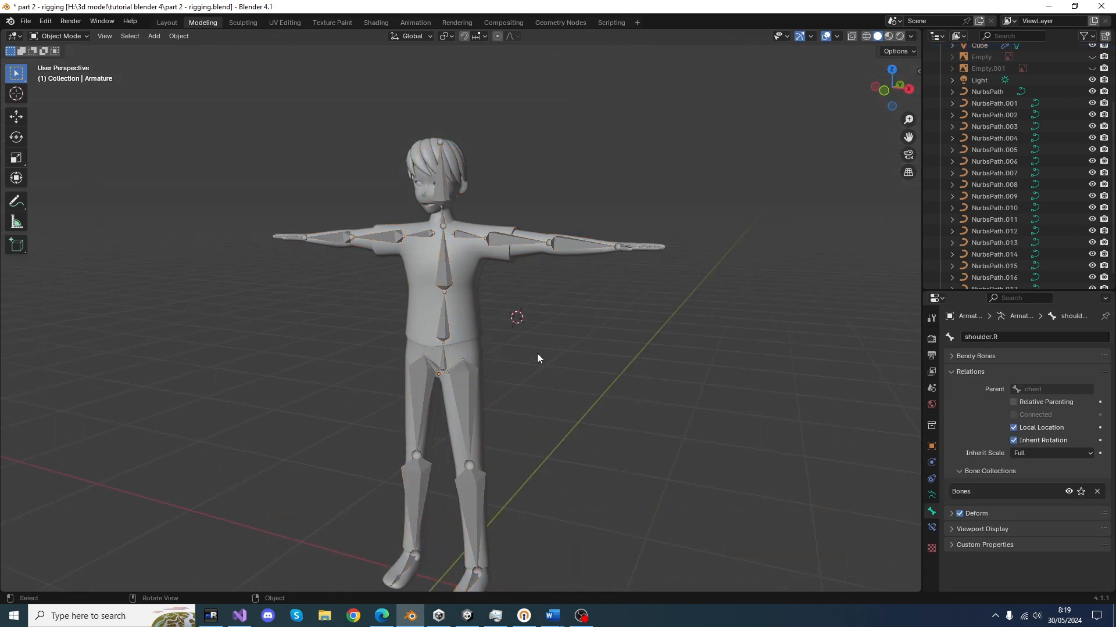
left_click(476, 329)
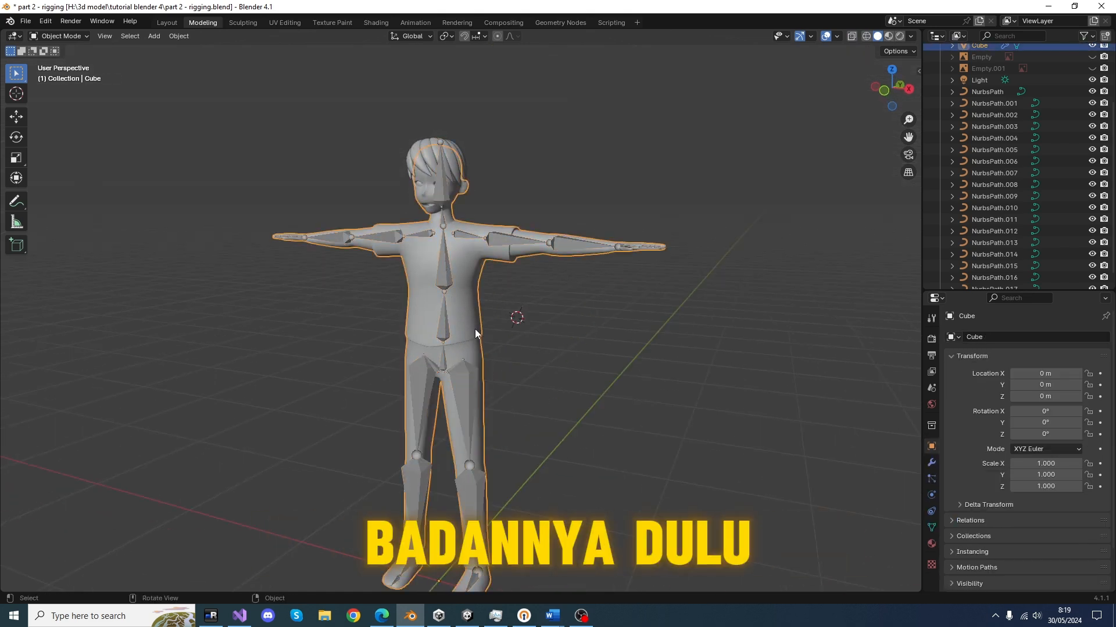
left_click(445, 280, "shift")
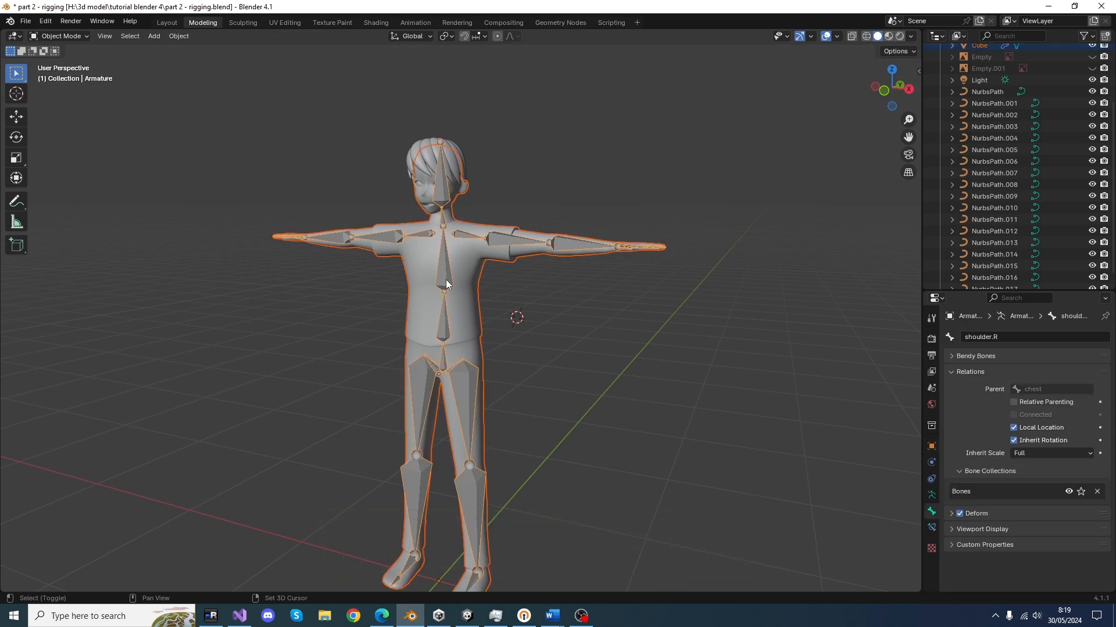
key("ctrl+p")
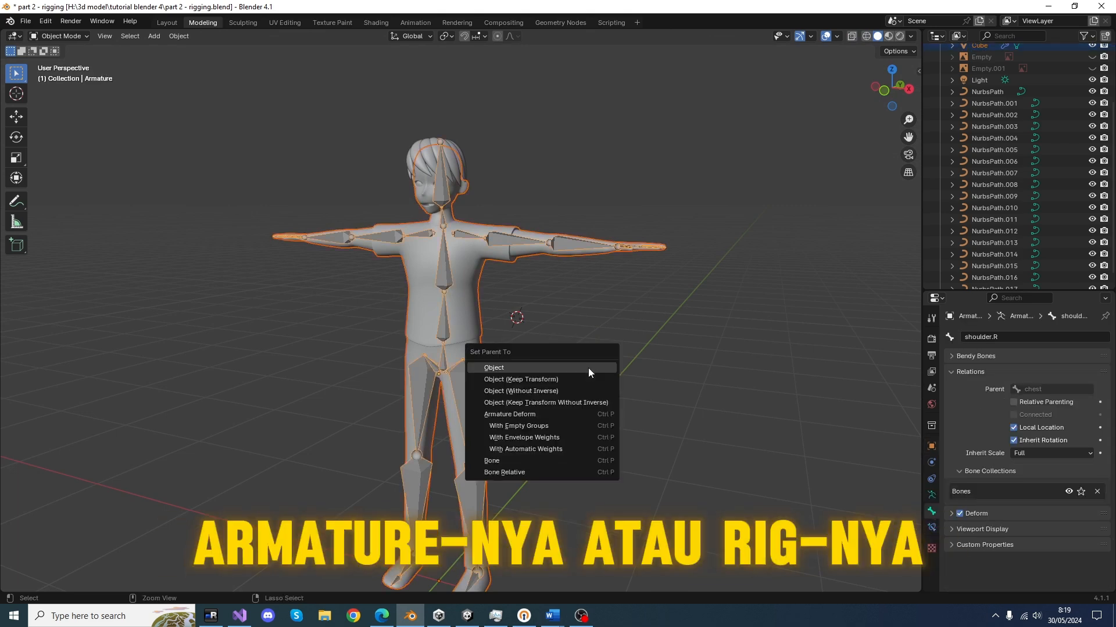
left_click(556, 450)
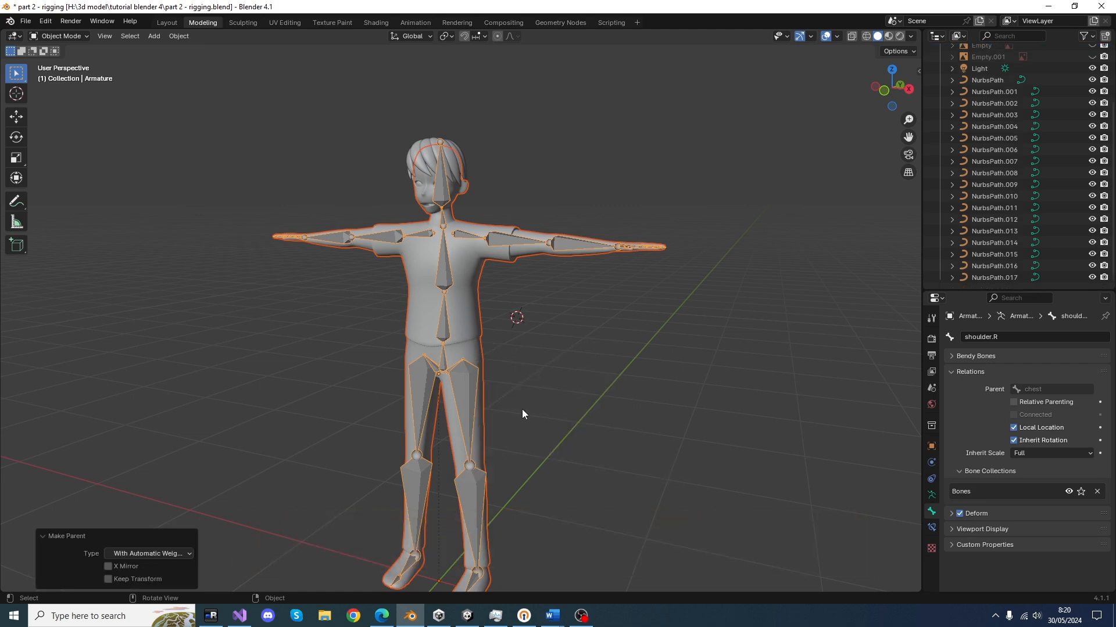
Put the armature in Pose Mode and rotate the left upper arm bone down toward the character's side.
left_click(60, 36)
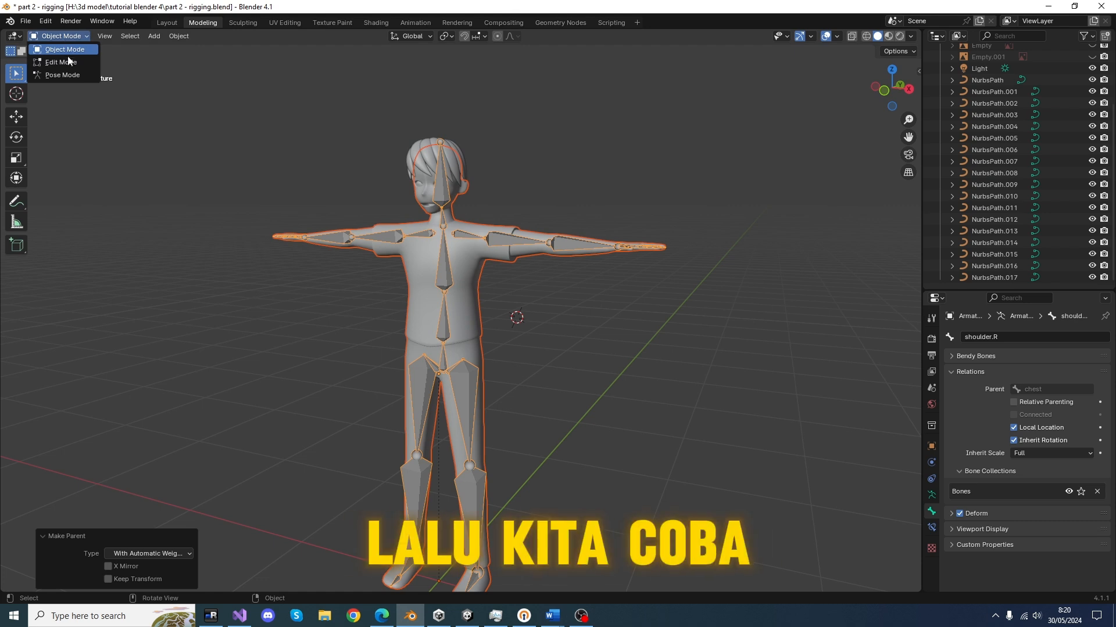
left_click(67, 74)
left_click(456, 235)
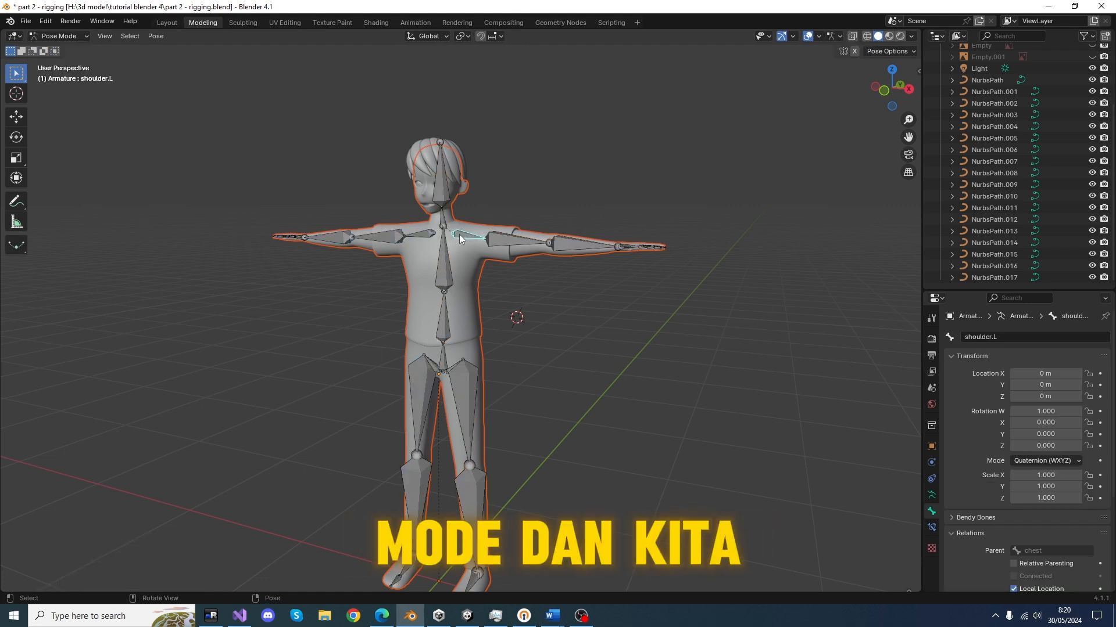
middle_click_drag(488, 256, 534, 280)
left_click(513, 263)
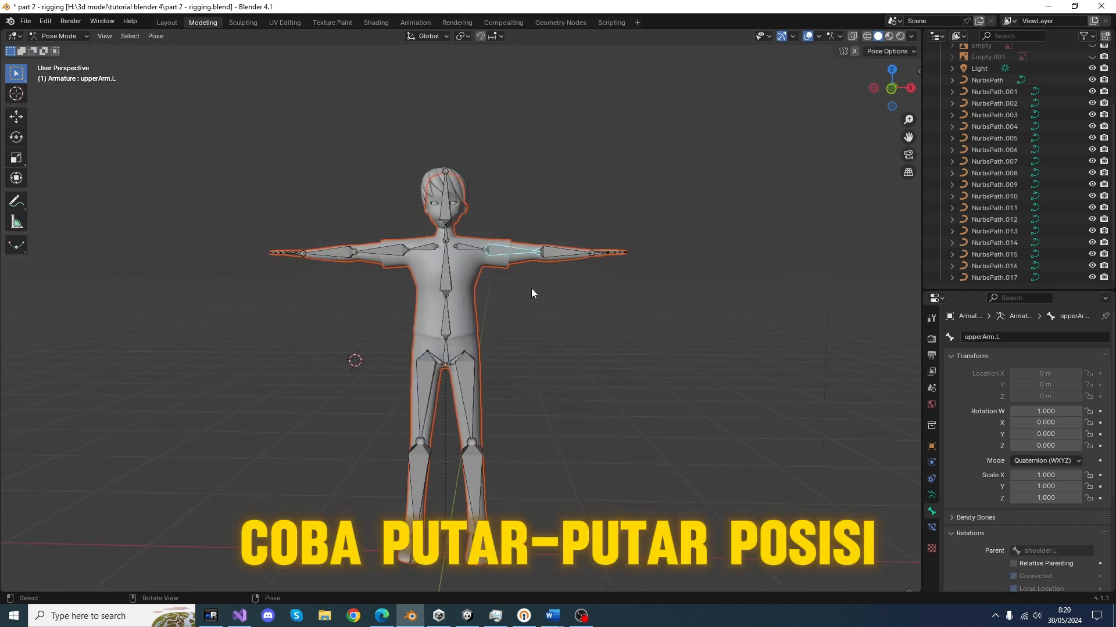
scroll(531, 288, "up", 3)
key("r")
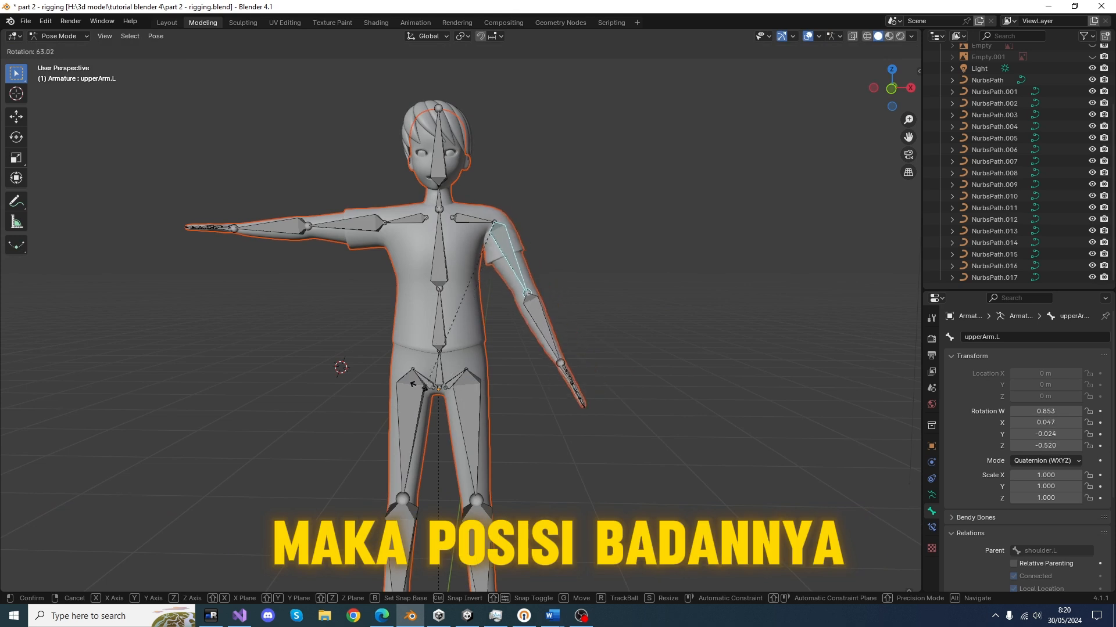
left_click(398, 385)
Rotate the right upper arm bone down toward the character's side in the front view.
left_click(360, 229)
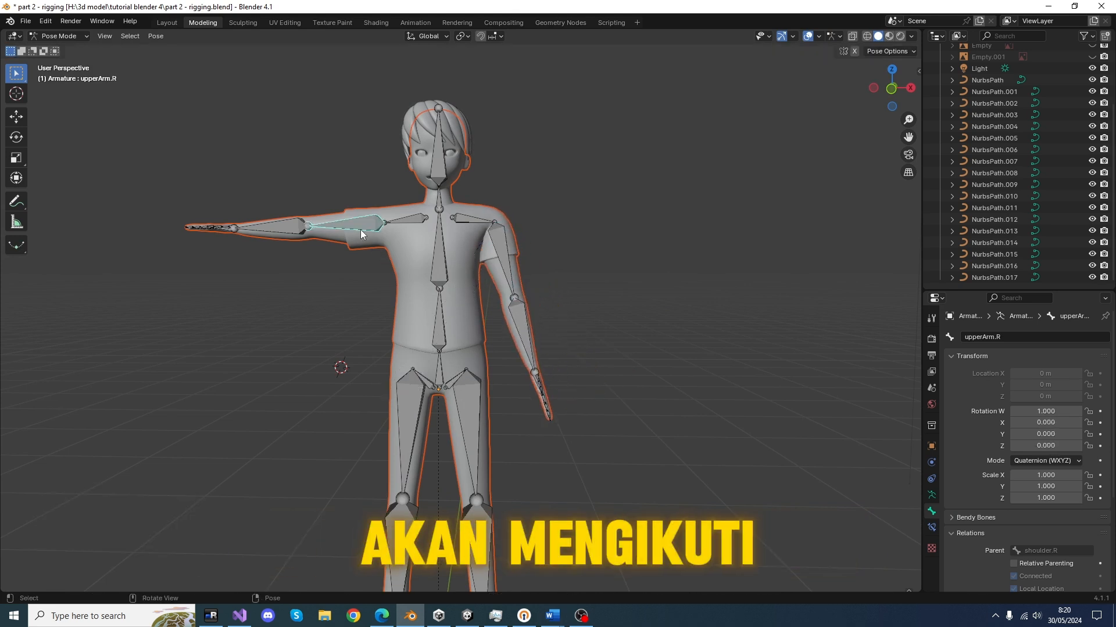
key("KP_1")
key("r")
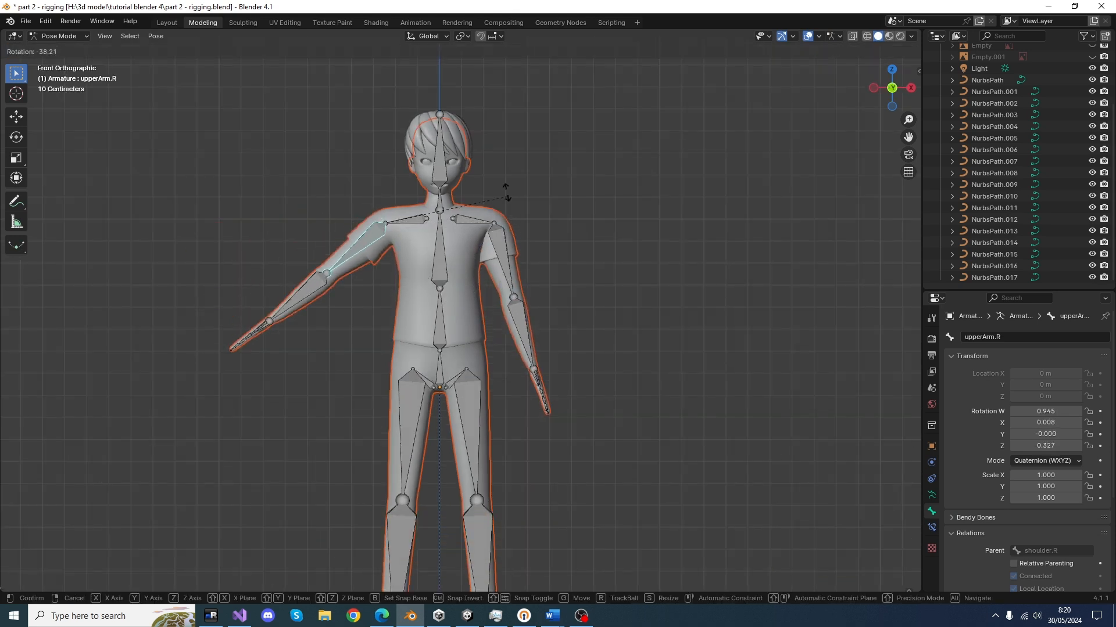
left_click(462, 131)
Rotate the left lower arm bone forward in the side view so the elbow bends and the hand points ahead.
middle_click_drag(462, 132, 528, 322)
left_click(456, 328)
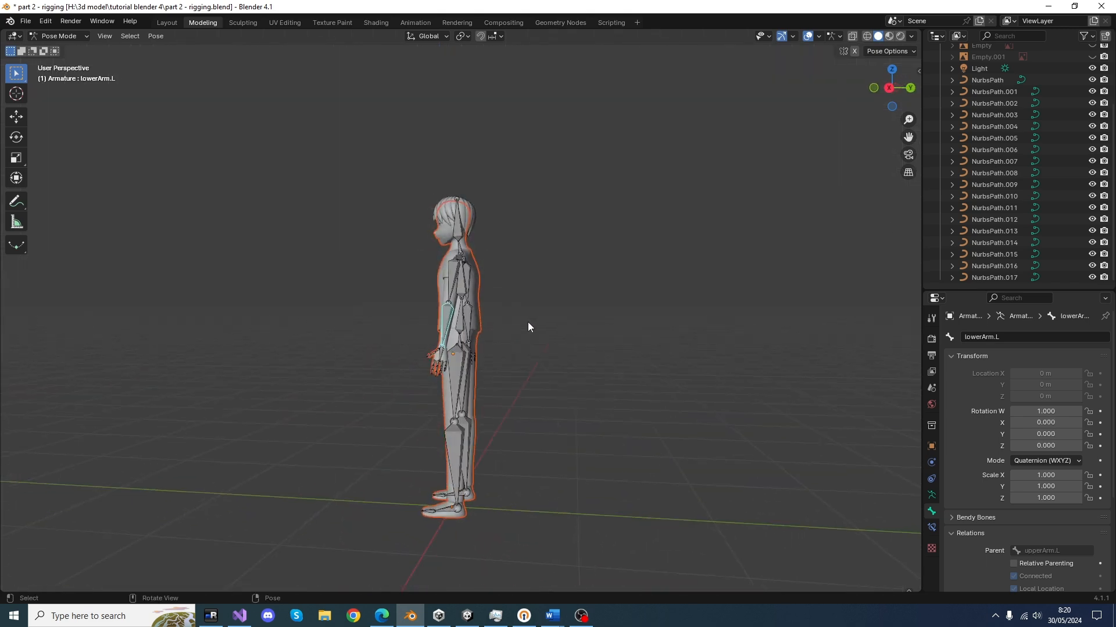
key("KP_3")
scroll(514, 330, "up", 4)
key("r")
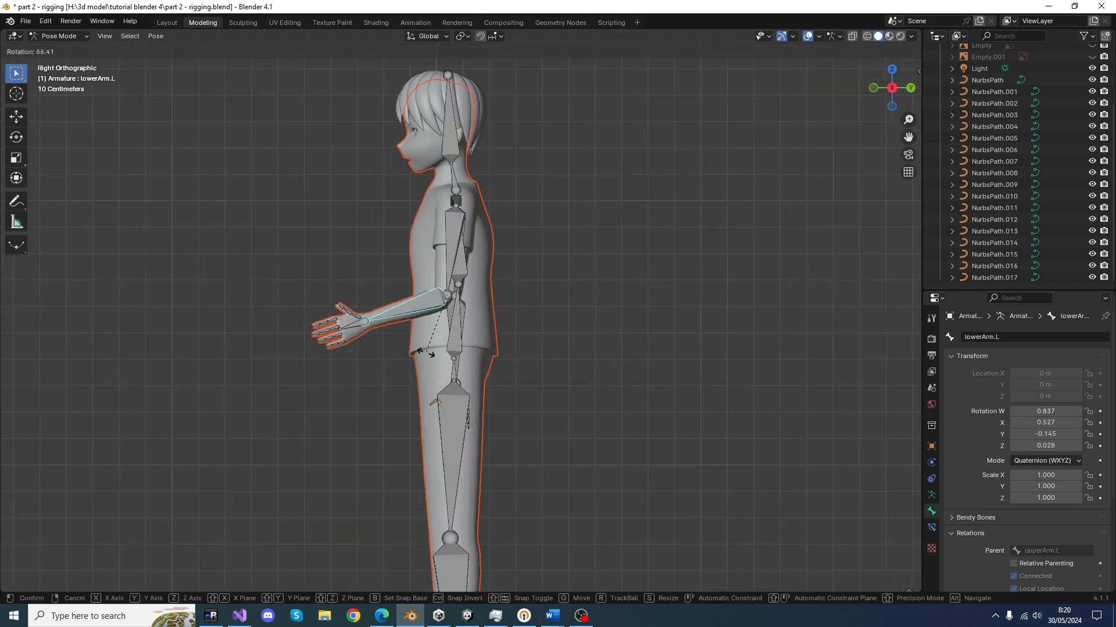
left_click(412, 343)
In the opposite side view, bend the right lower arm forward about 54° and swing the right upper arm forward about 53°.
middle_click_drag(412, 343, 527, 385)
left_click(399, 369)
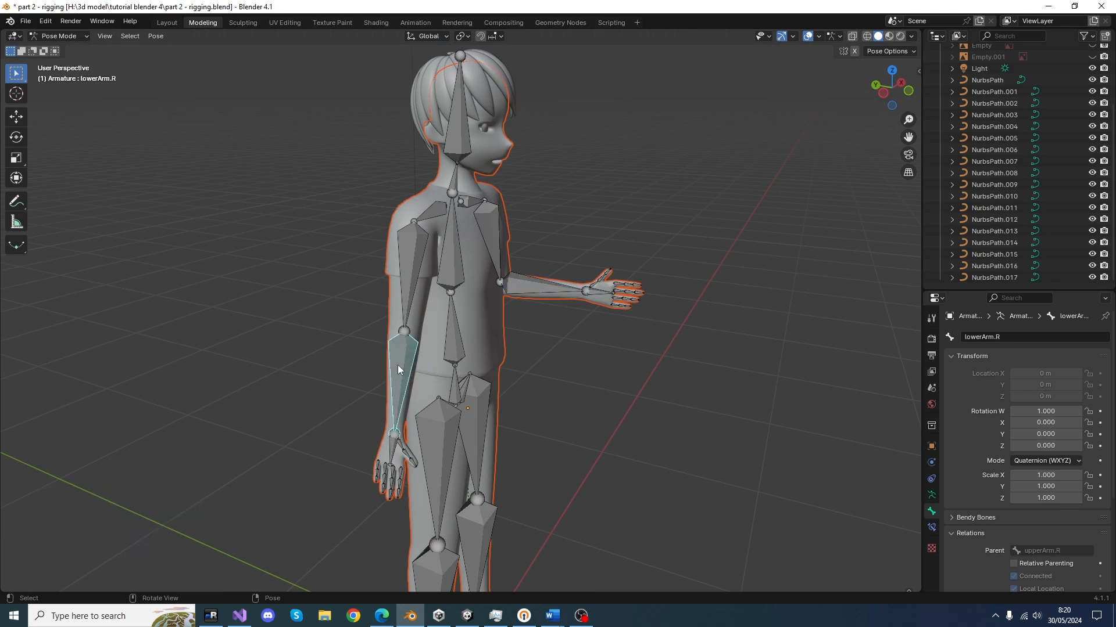
key("ctrl+KP_3")
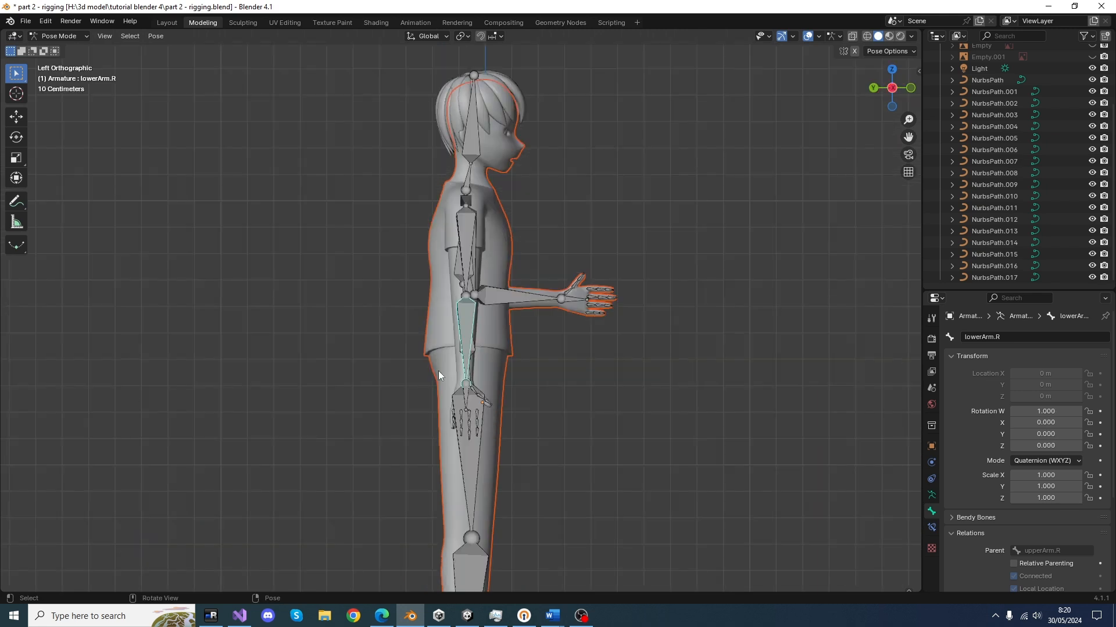
key("r")
left_click(642, 296)
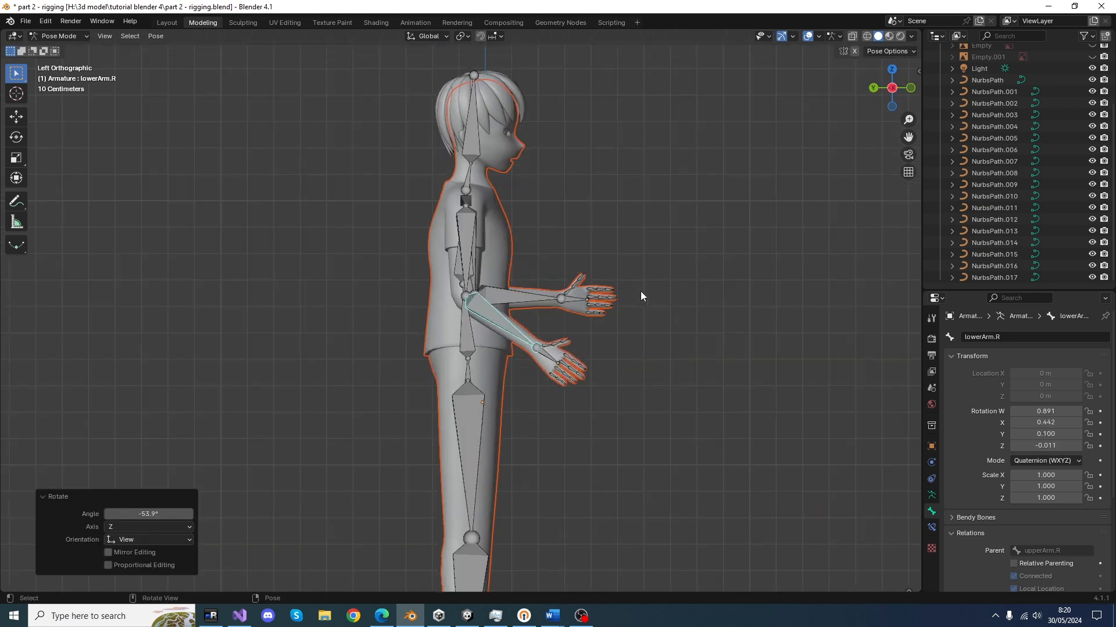
left_click(482, 241)
key("r")
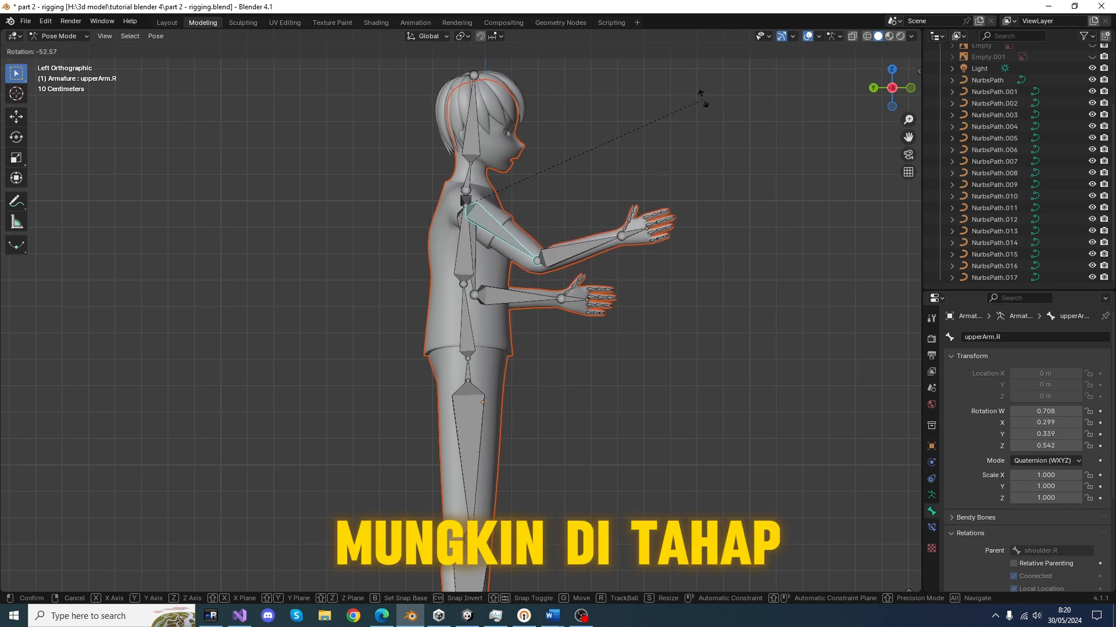
left_click(703, 97)
Raise the right thigh forward to nearly horizontal and bend the right lower leg down at the knee.
left_click(506, 406)
key("r")
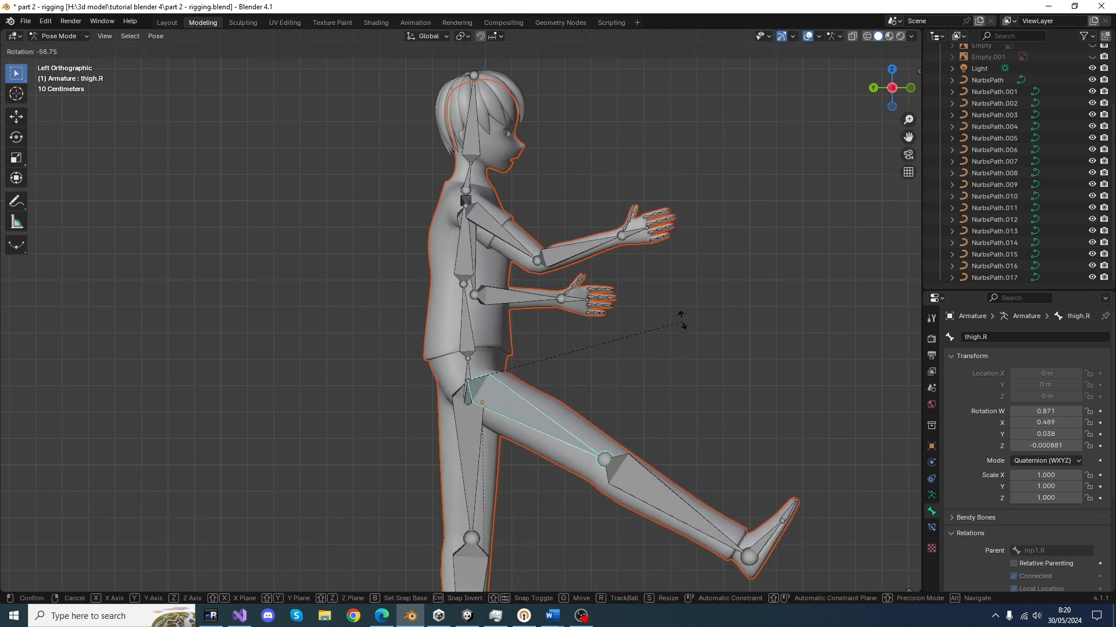
left_click(684, 239)
left_click(686, 413)
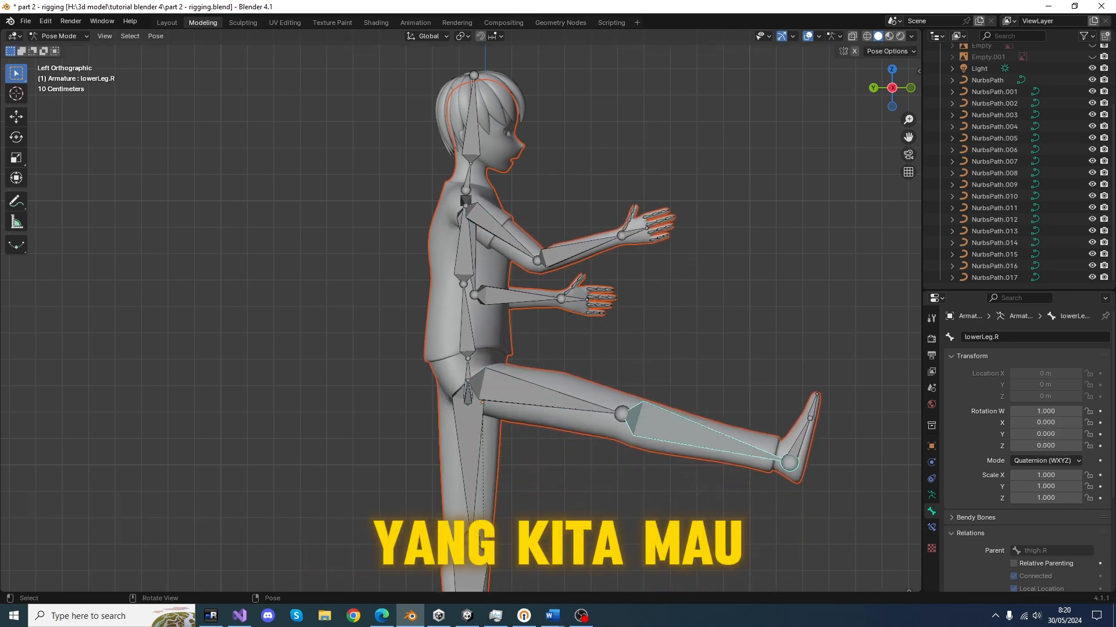
key("r")
left_click(575, 531)
Swing the left thigh backward and bend the left lower leg back about 79° into a running pose.
left_click(458, 494)
key("r")
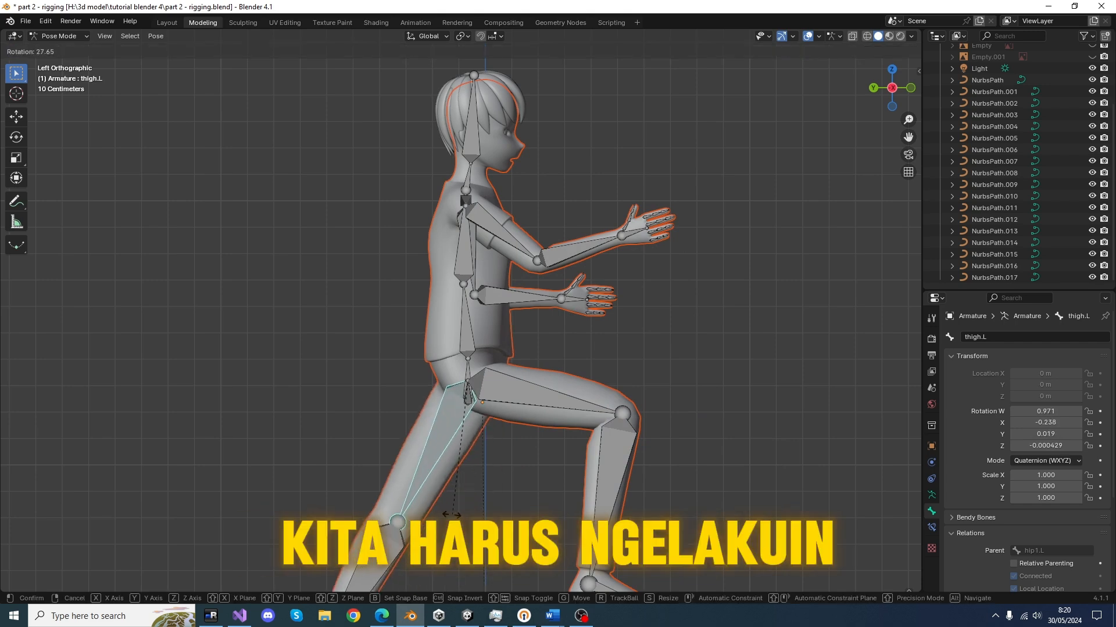
left_click(428, 512)
left_click(355, 530)
key("r")
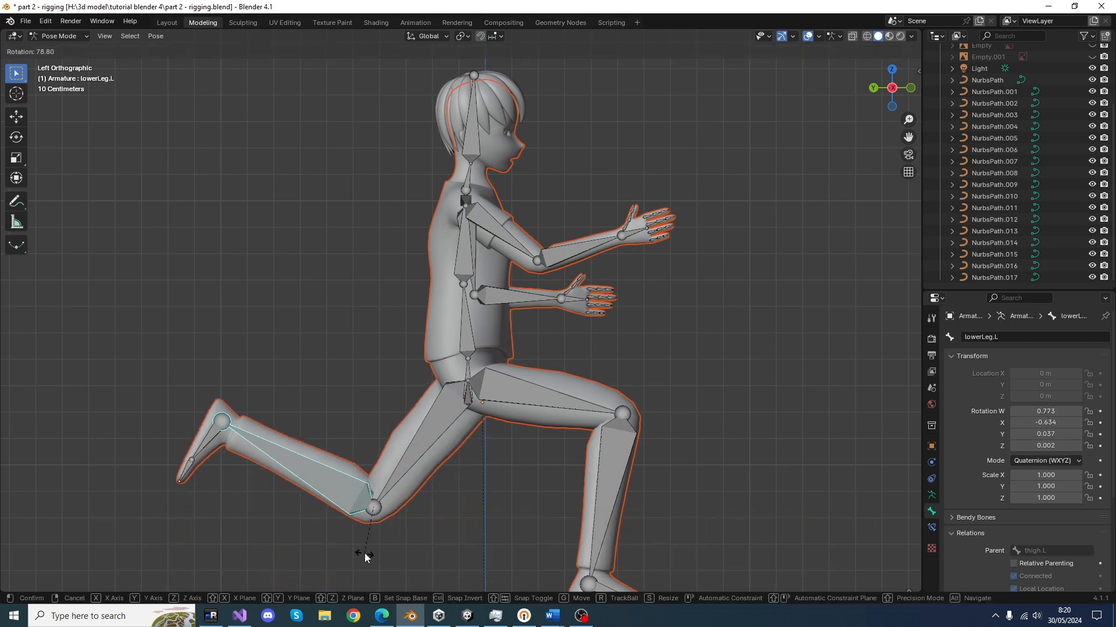
left_click(365, 558)
Examine the running pose and the body mesh's deformation from several angles and distances.
middle_click_drag(799, 372, 482, 413)
middle_click_drag(382, 416, 444, 371)
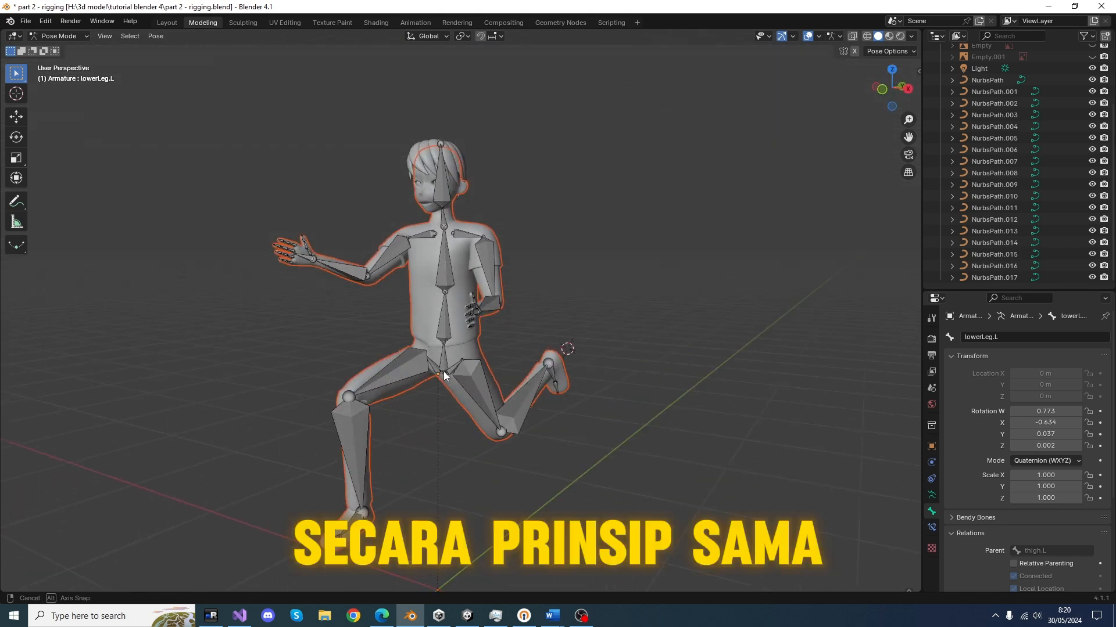
scroll(455, 395, "up", 5)
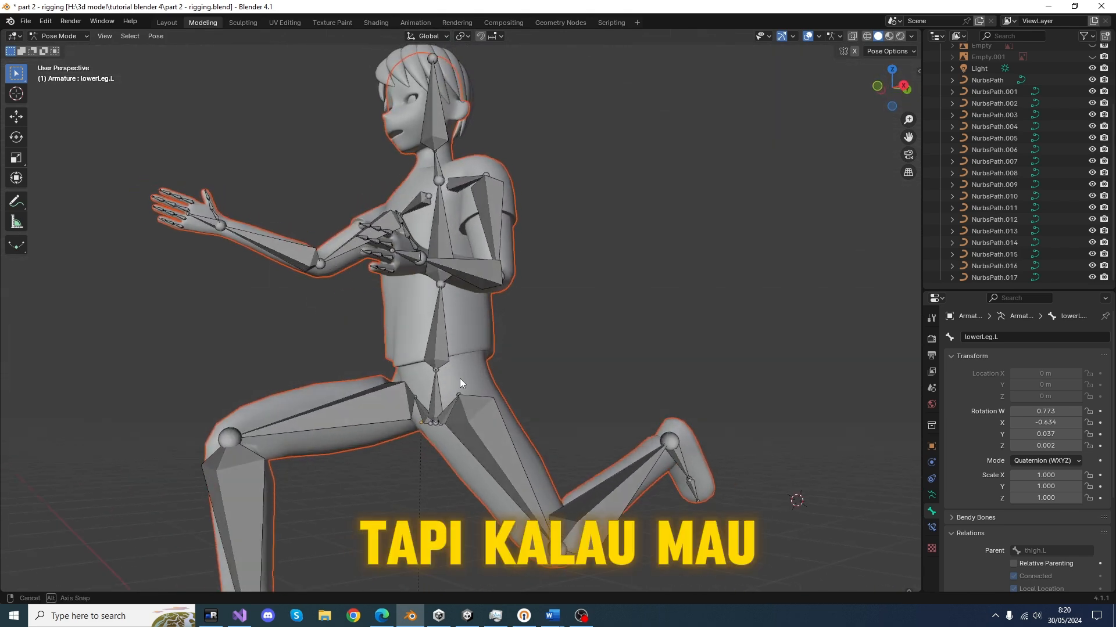
scroll(459, 378, "down", 5)
middle_click_drag(459, 378, 455, 267)
scroll(678, 382, "down", 3)
scroll(522, 398, "up", 5)
Rotate the left upper arm bone backward about 40° as seen from the side.
left_click(457, 256)
middle_click_drag(582, 294, 563, 297)
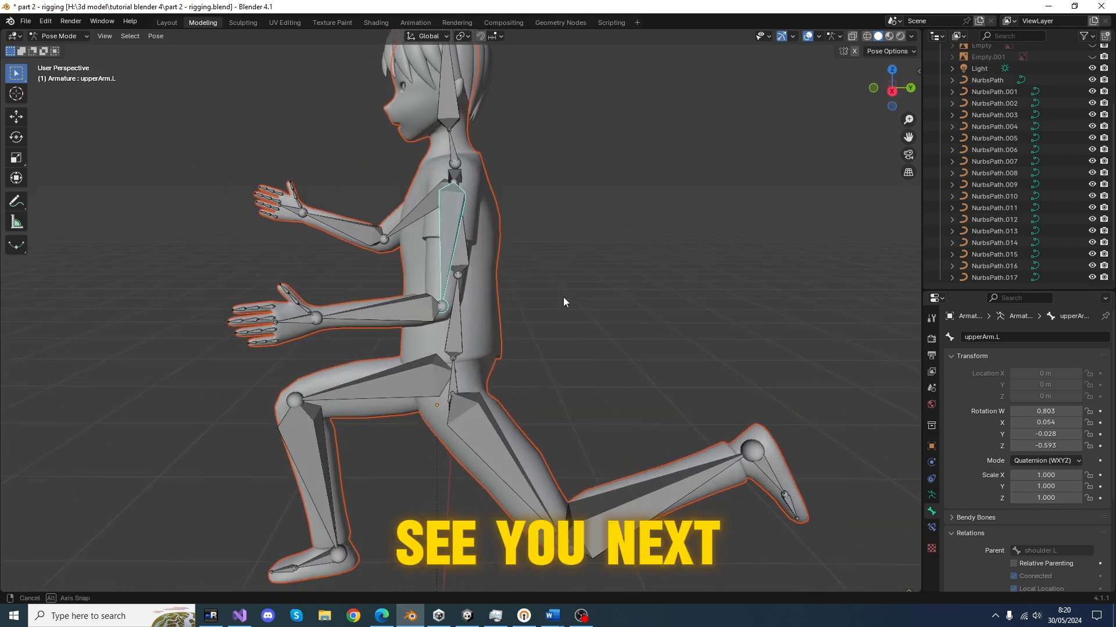
key("r")
left_click(592, 219)
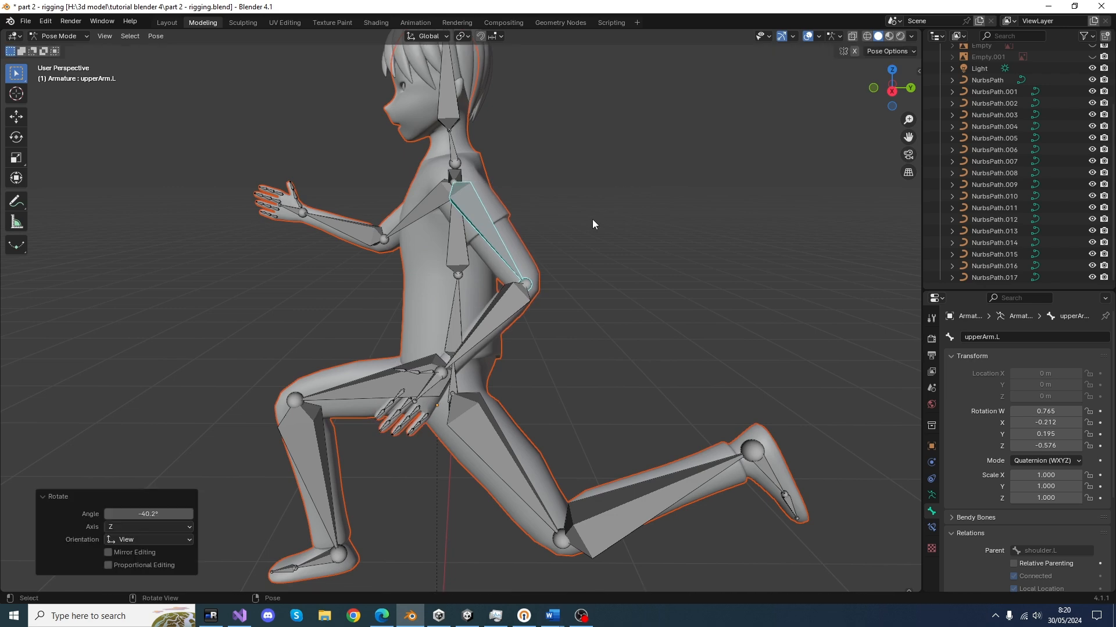